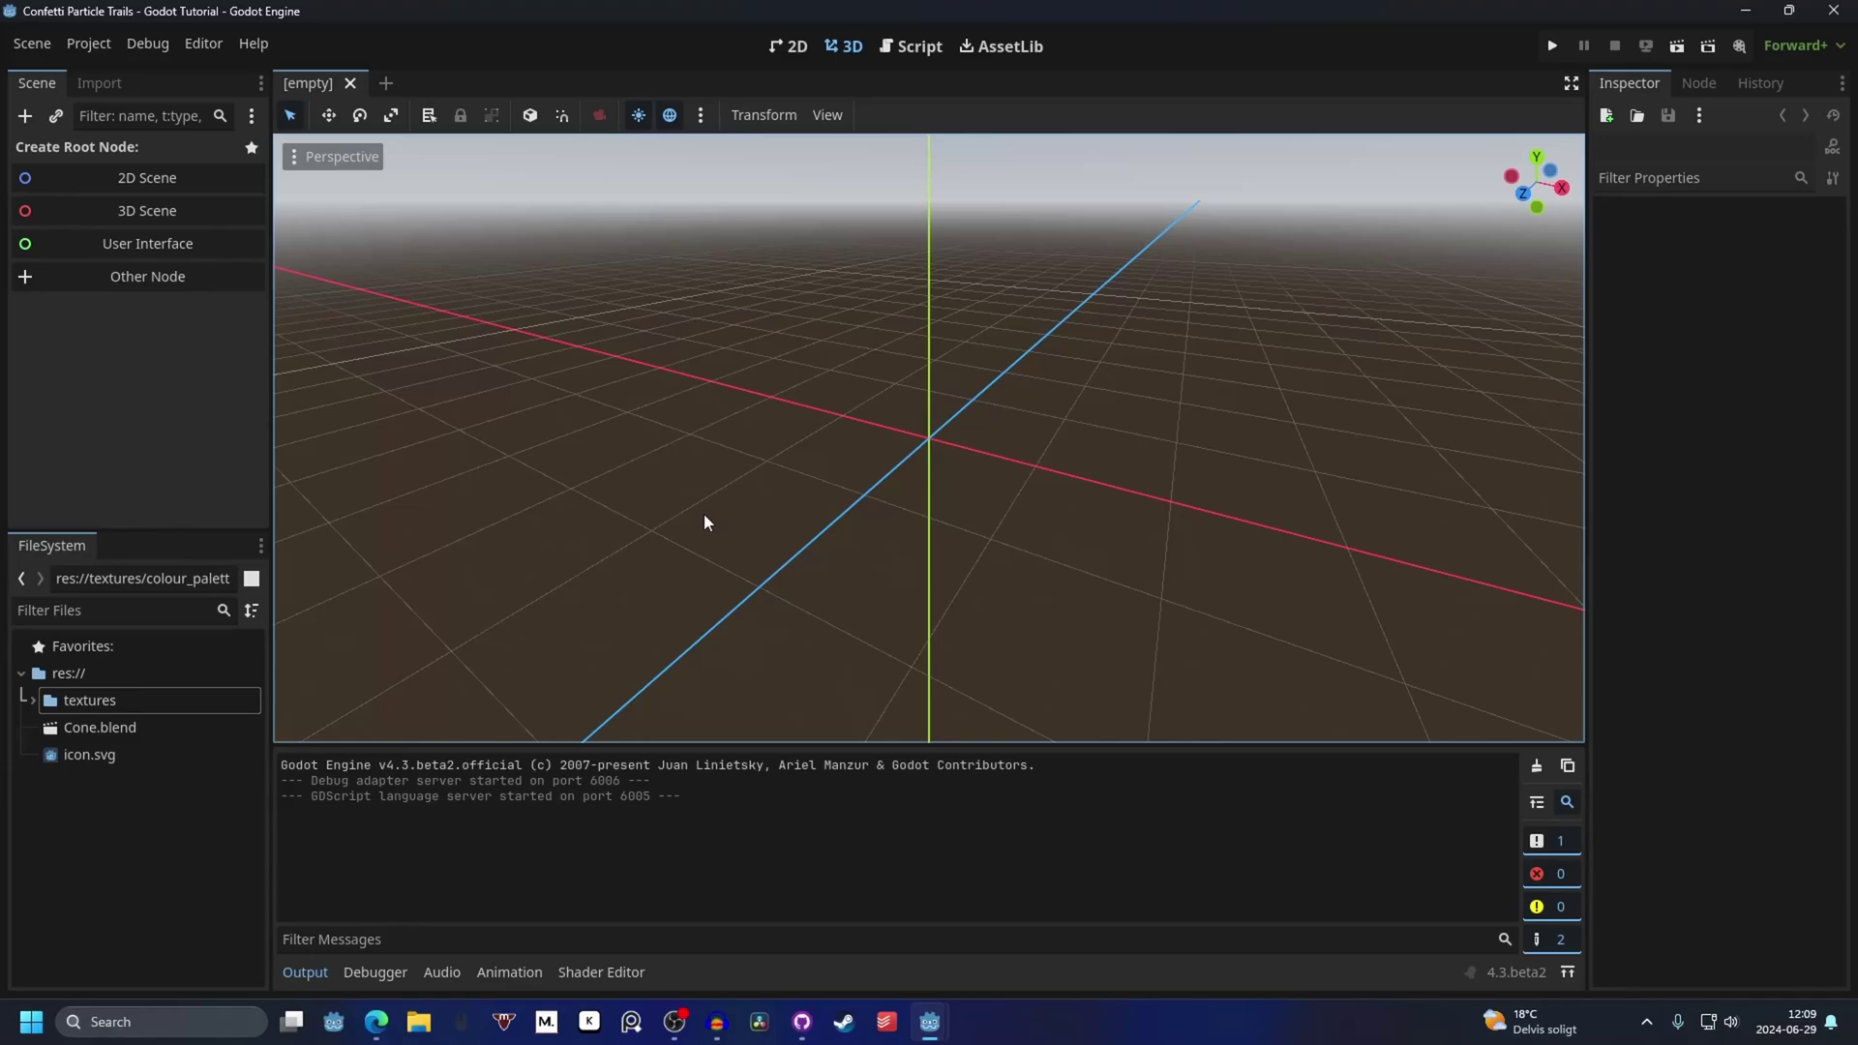
# Step: Create a 3D scene root and add a GPUParticles3D node as its child
pyautogui.click(206, 211)
pyautogui.click(26, 117)
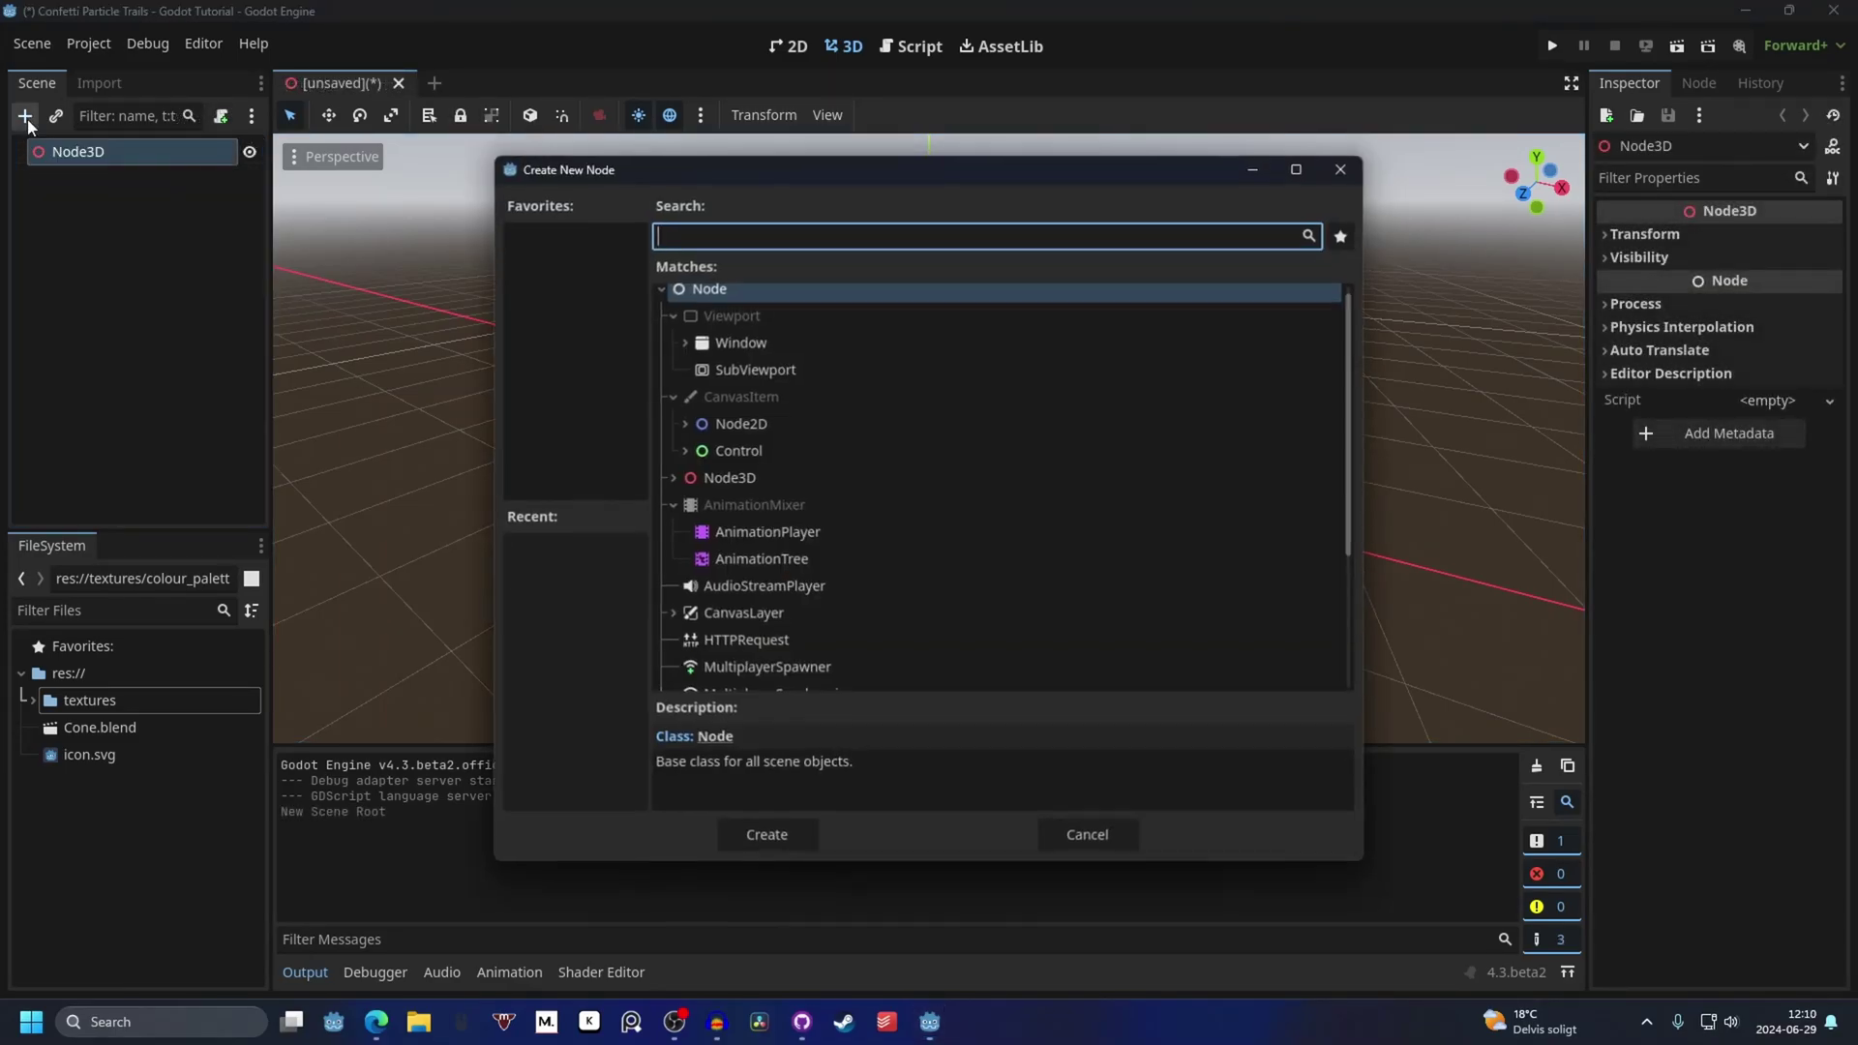
pyautogui.write('gpu')
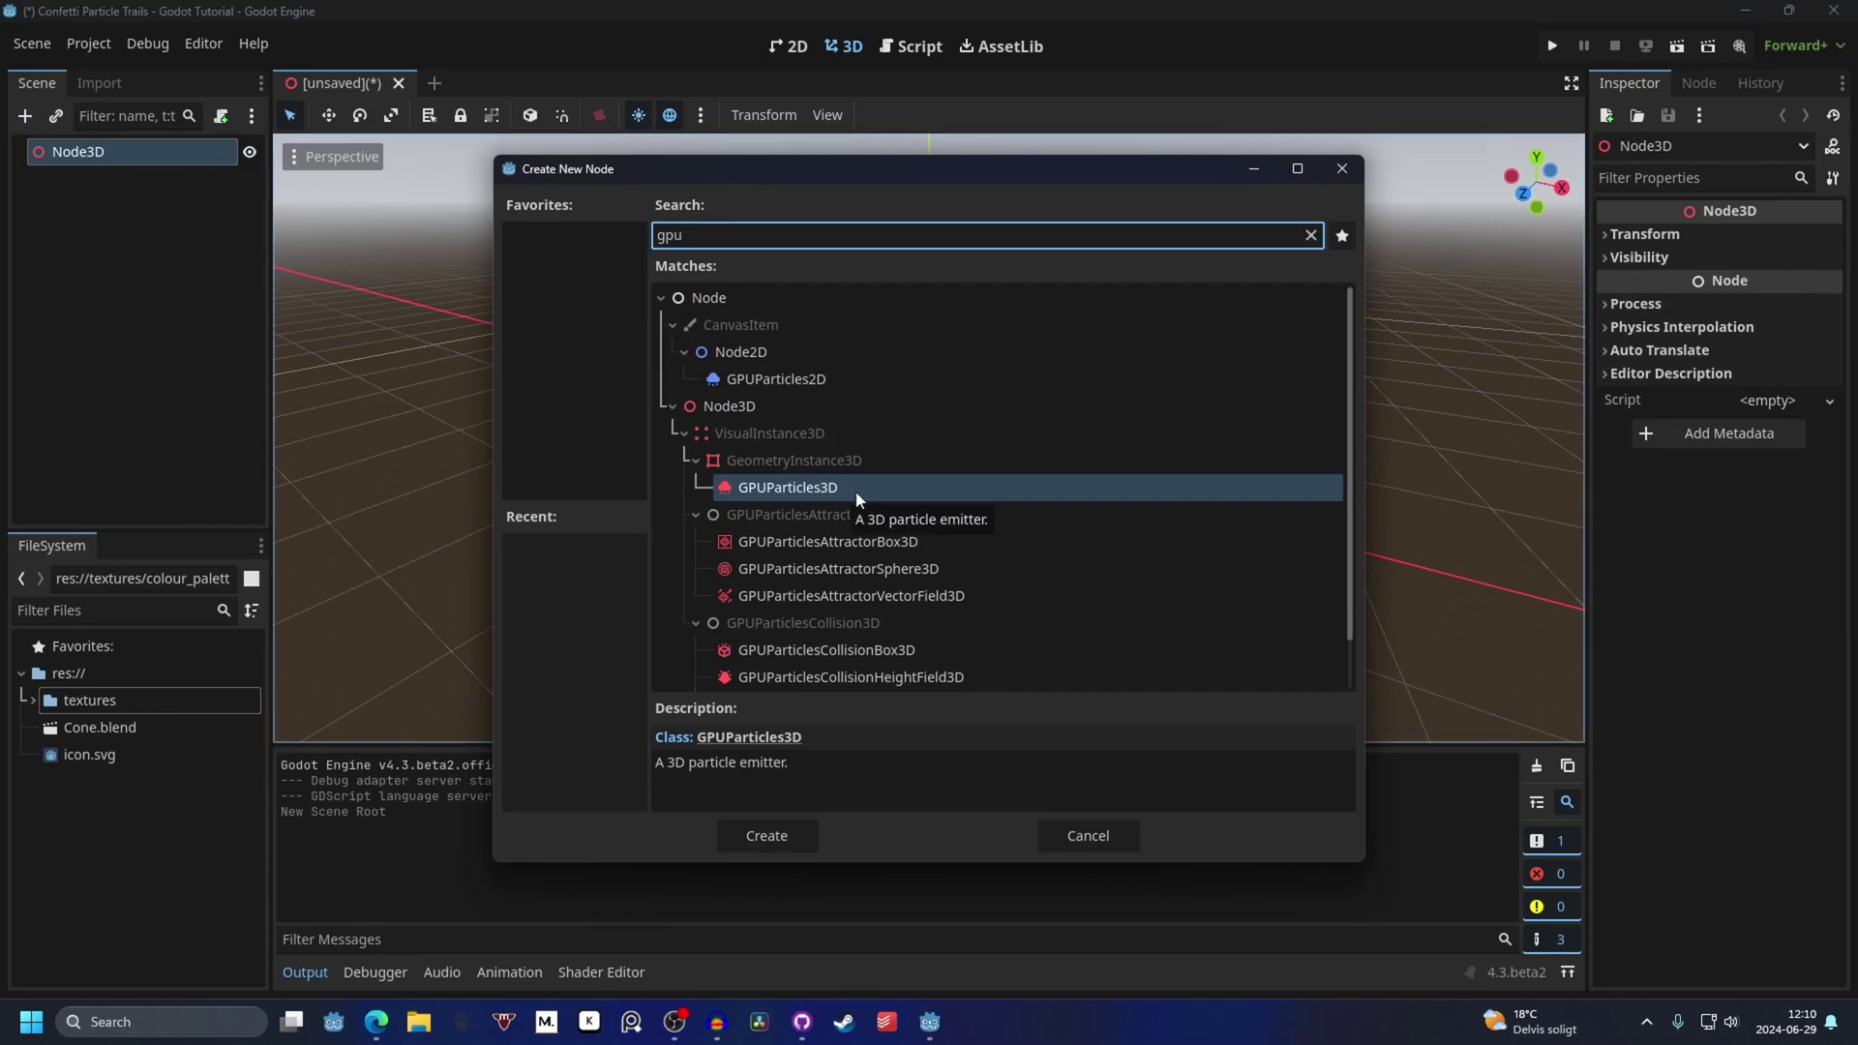
pyautogui.click(762, 839)
pyautogui.moveTo(228, 184)
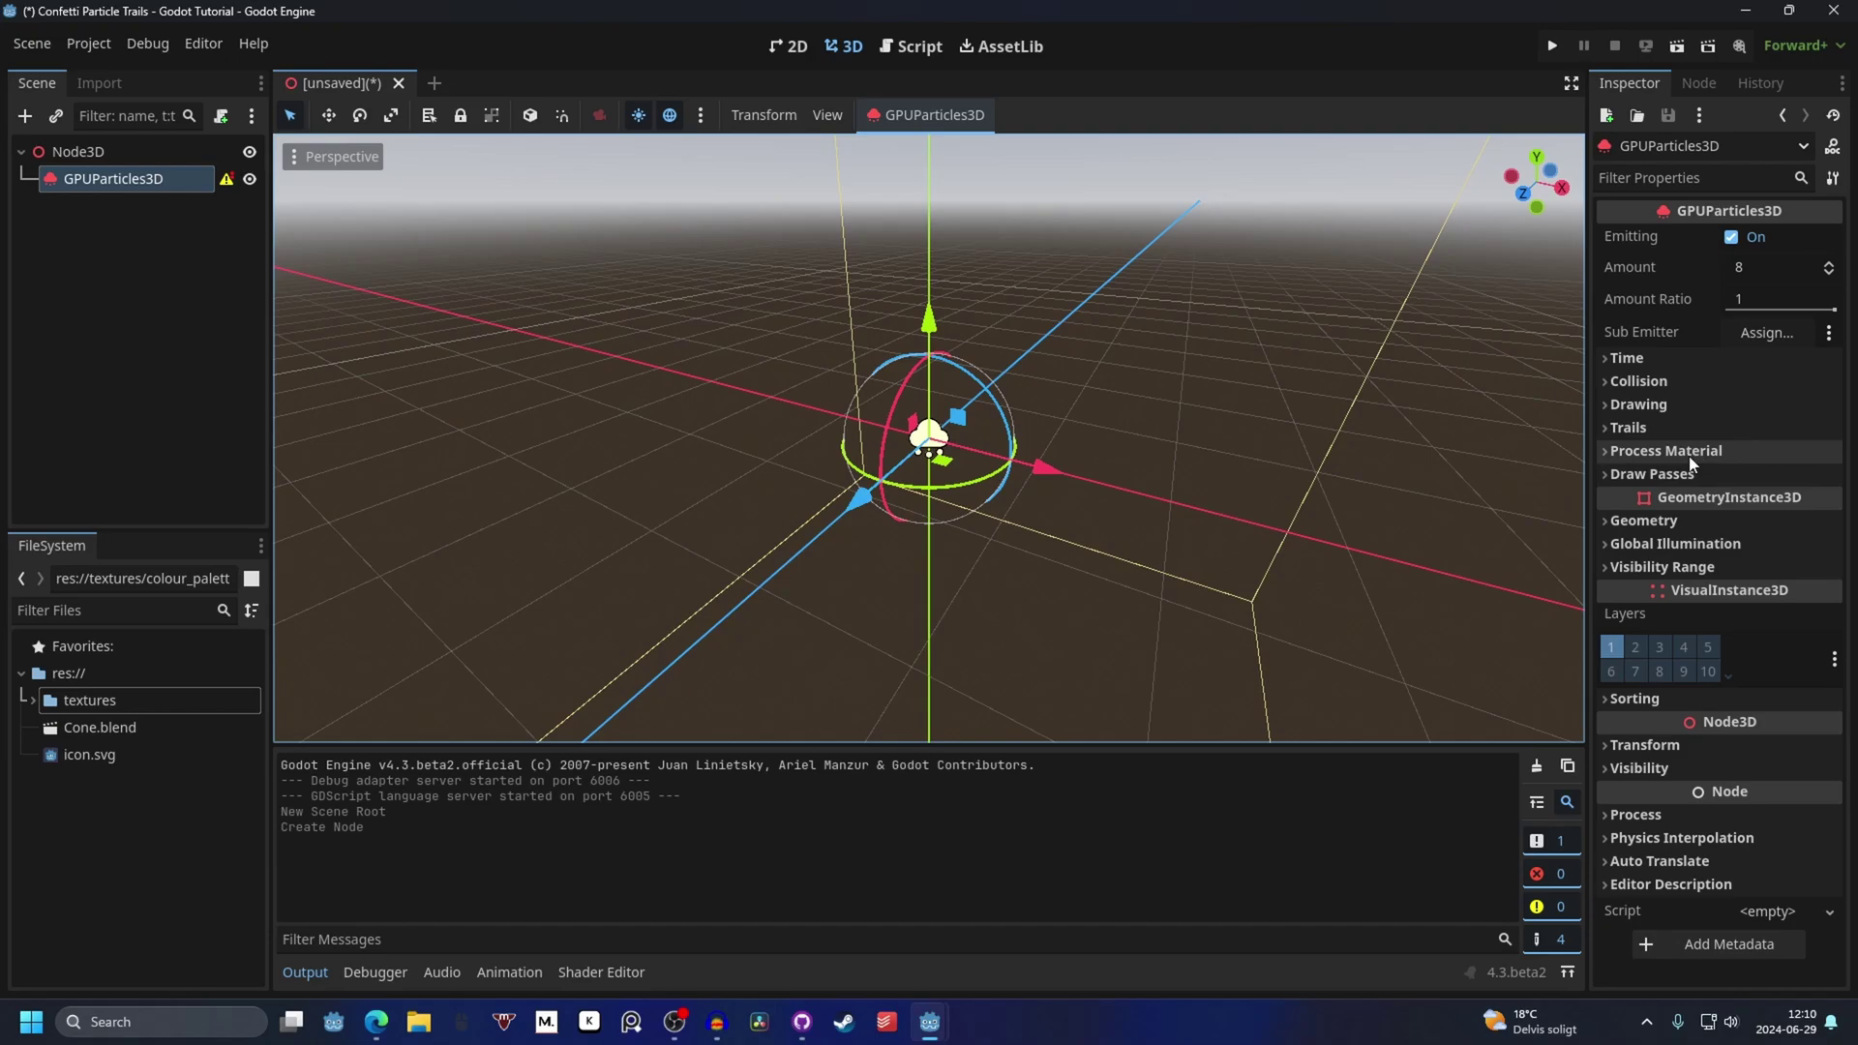
# Step: Assign a new RibbonTrailMesh to draw pass 1 of the particles and set its shape to Flat
pyautogui.click(1652, 475)
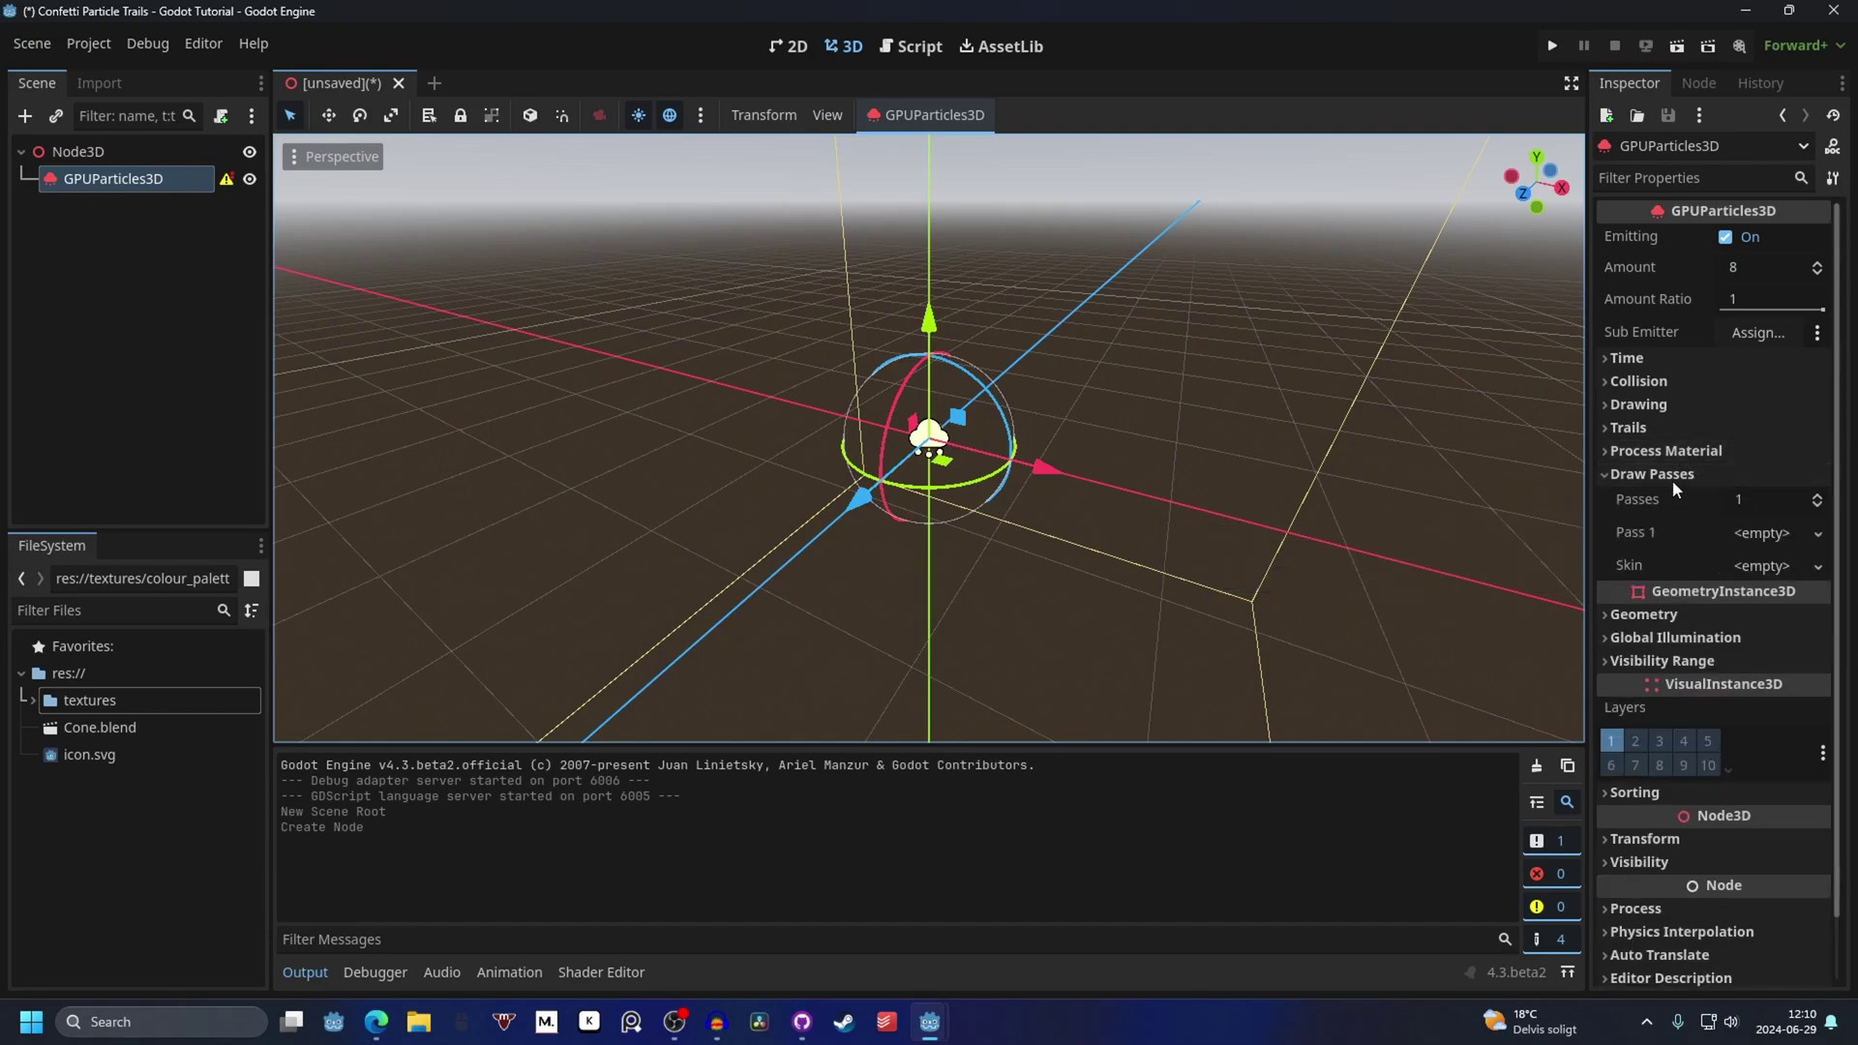
pyautogui.click(1763, 530)
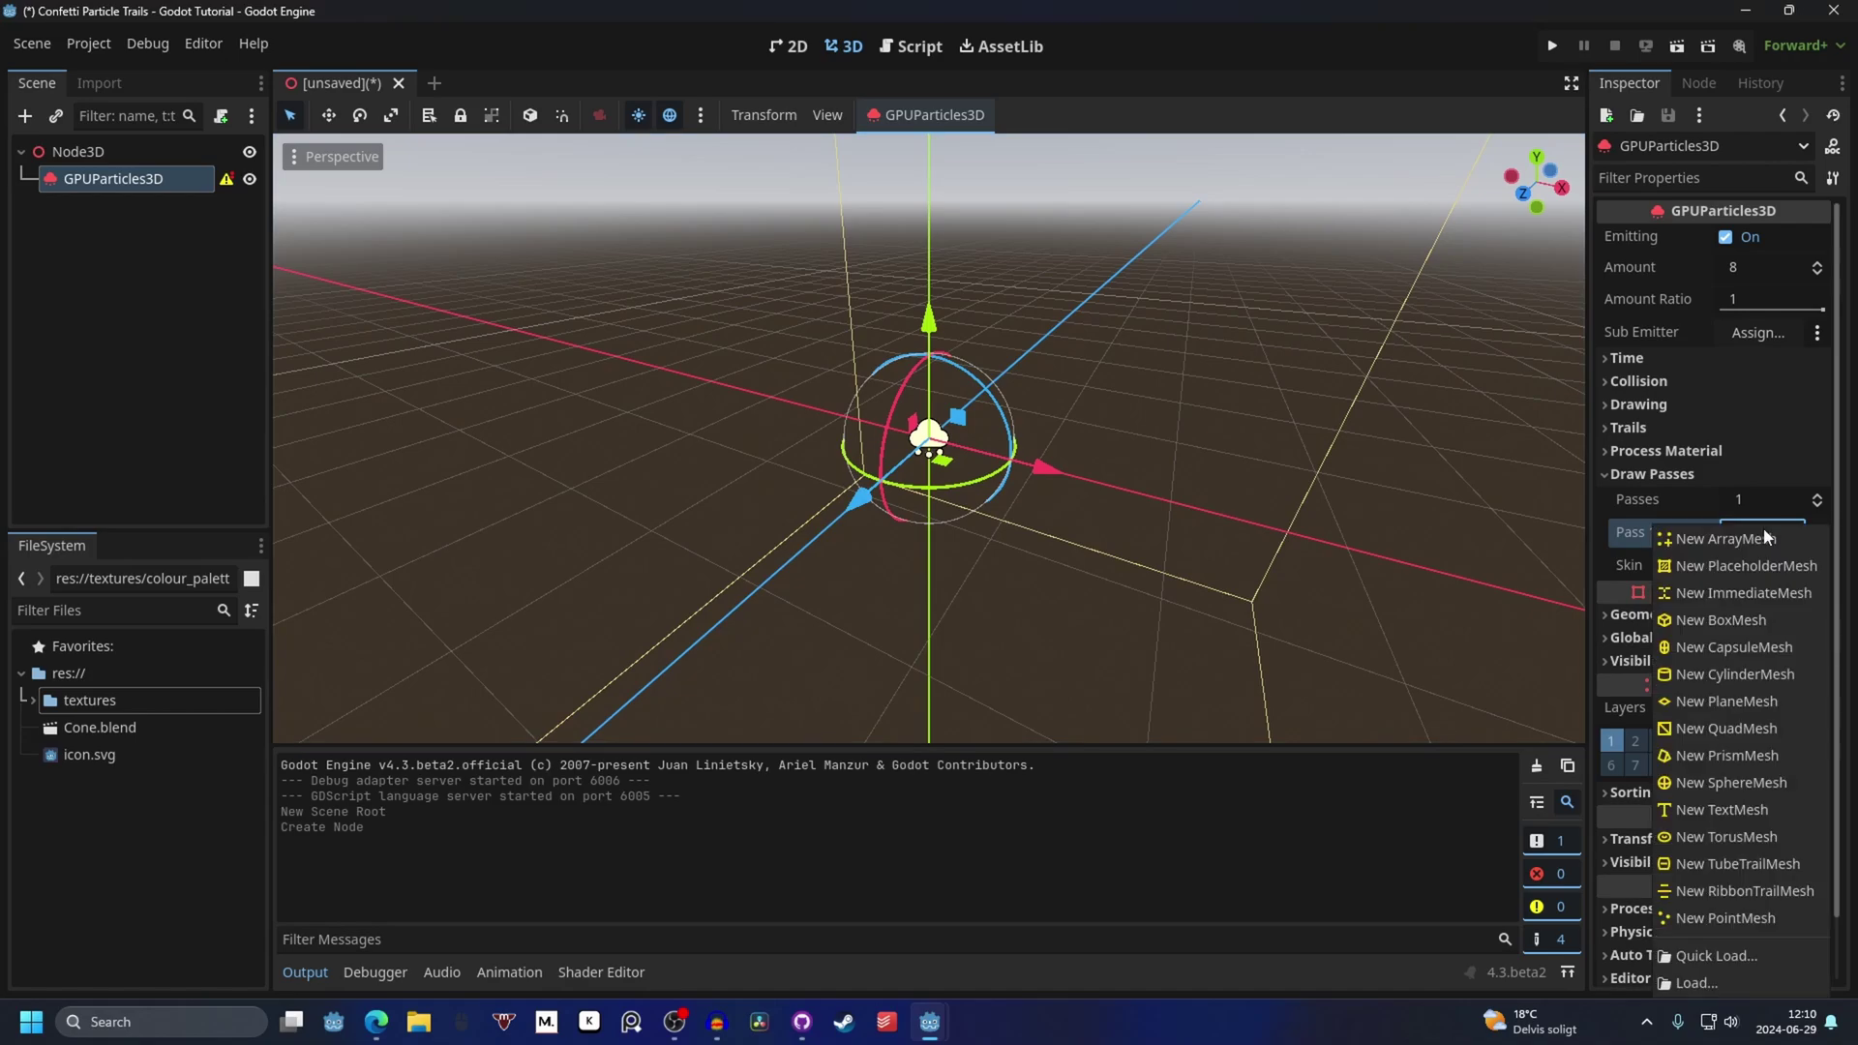
pyautogui.click(1745, 891)
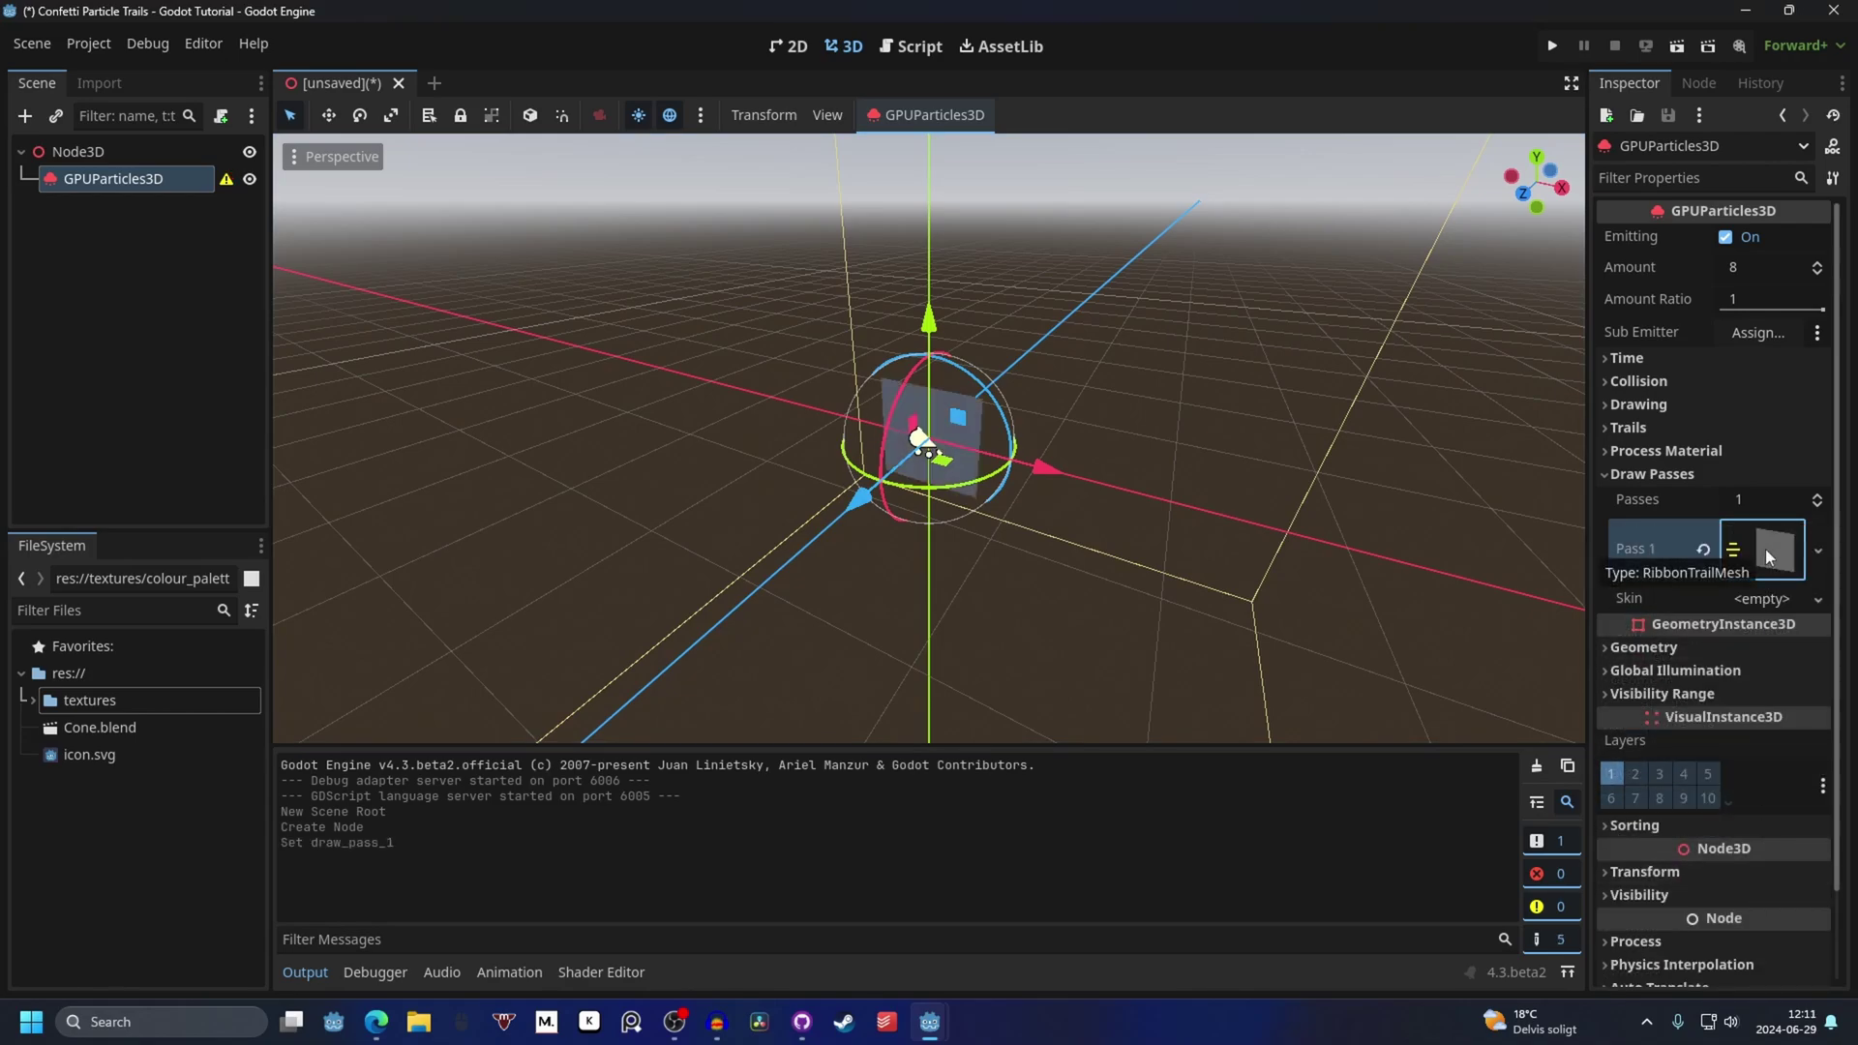
pyautogui.click(1765, 549)
pyautogui.scroll(-5, 1674, 451)
pyautogui.click(1772, 450)
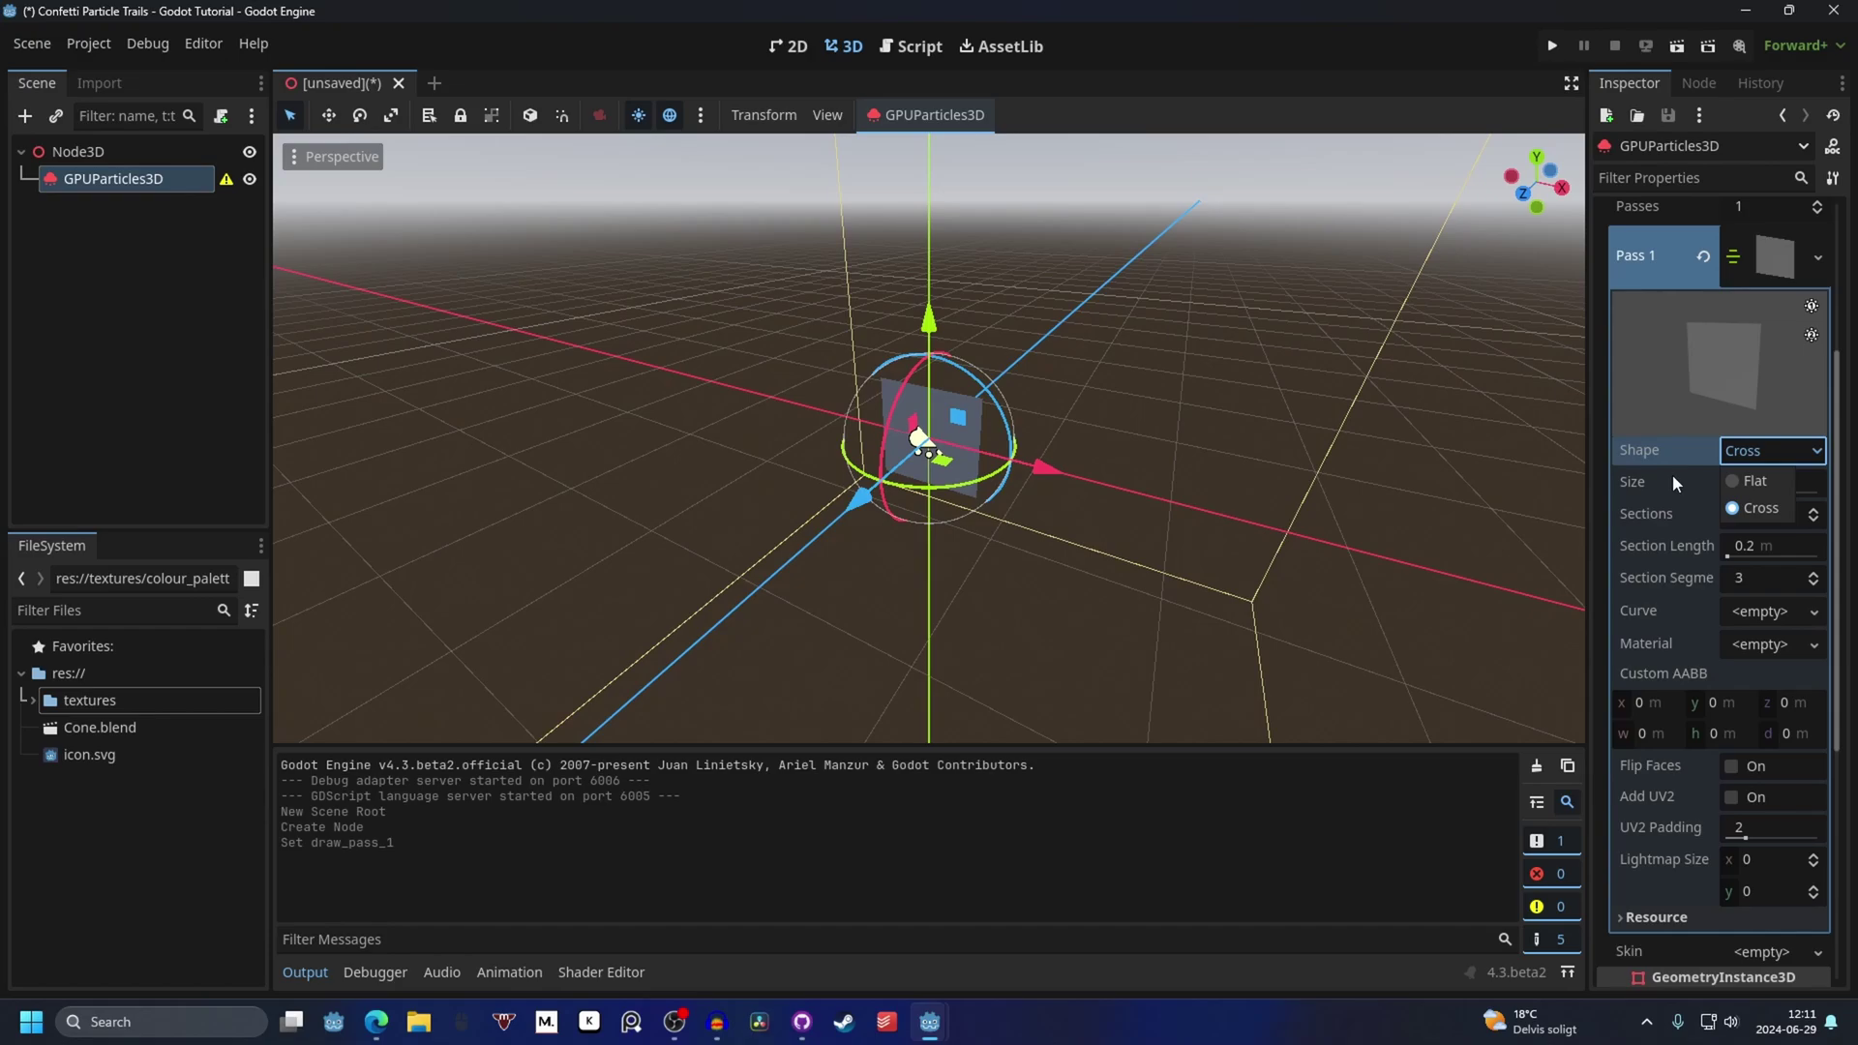
pyautogui.click(1762, 484)
# Step: Give the ribbon mesh a new StandardMaterial3D and set its transparency to Alpha
pyautogui.scroll(-2, 1676, 546)
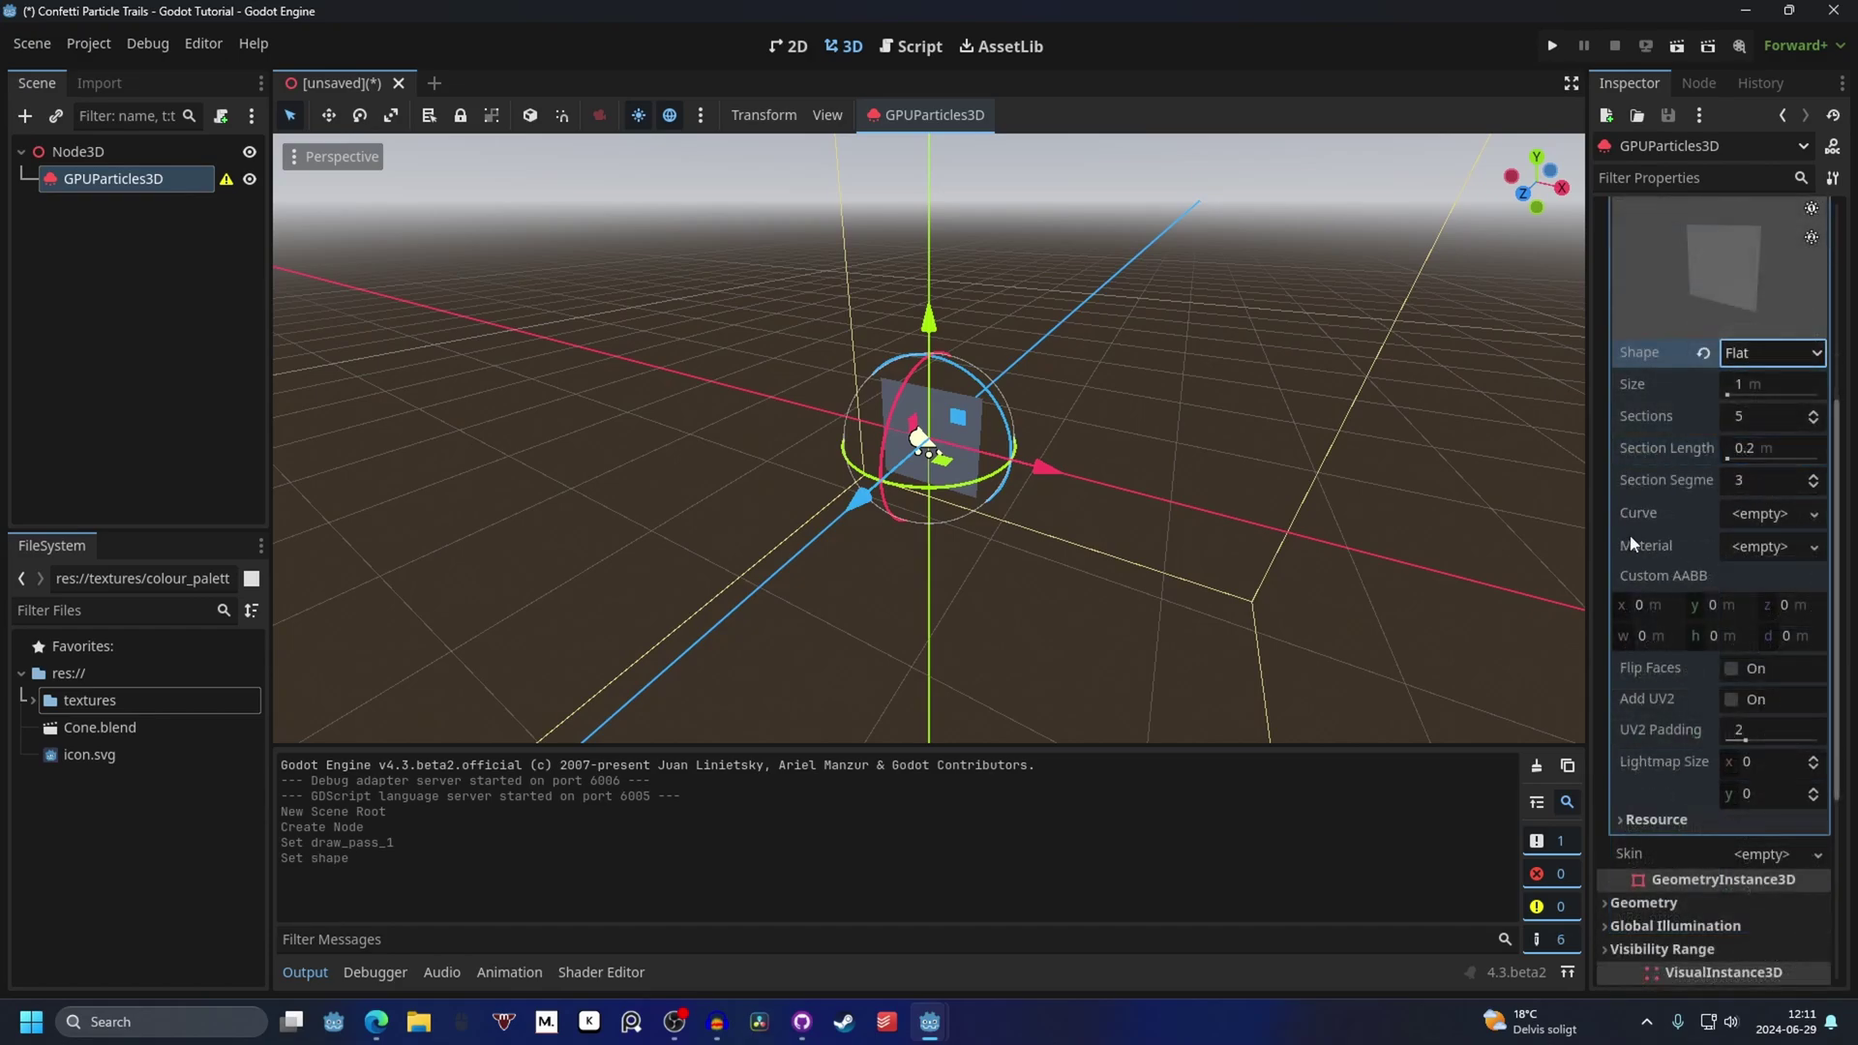
pyautogui.click(1772, 548)
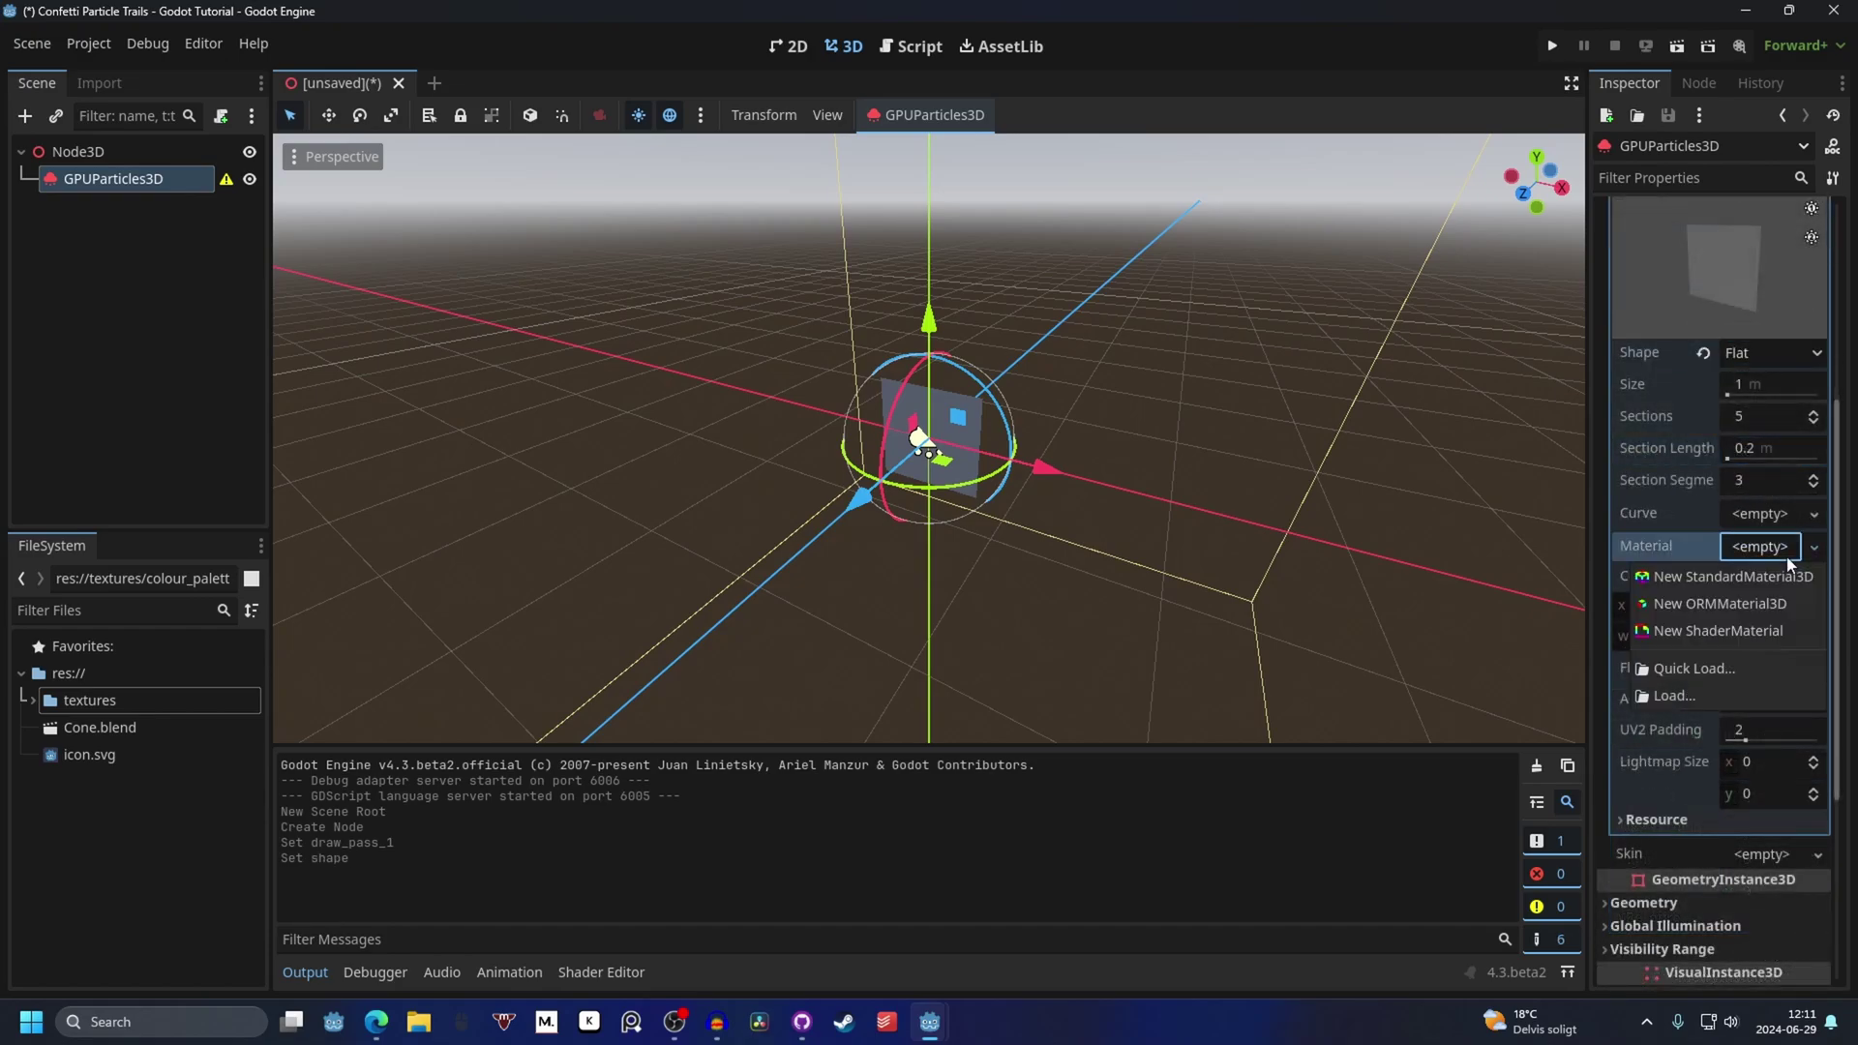
pyautogui.click(1717, 577)
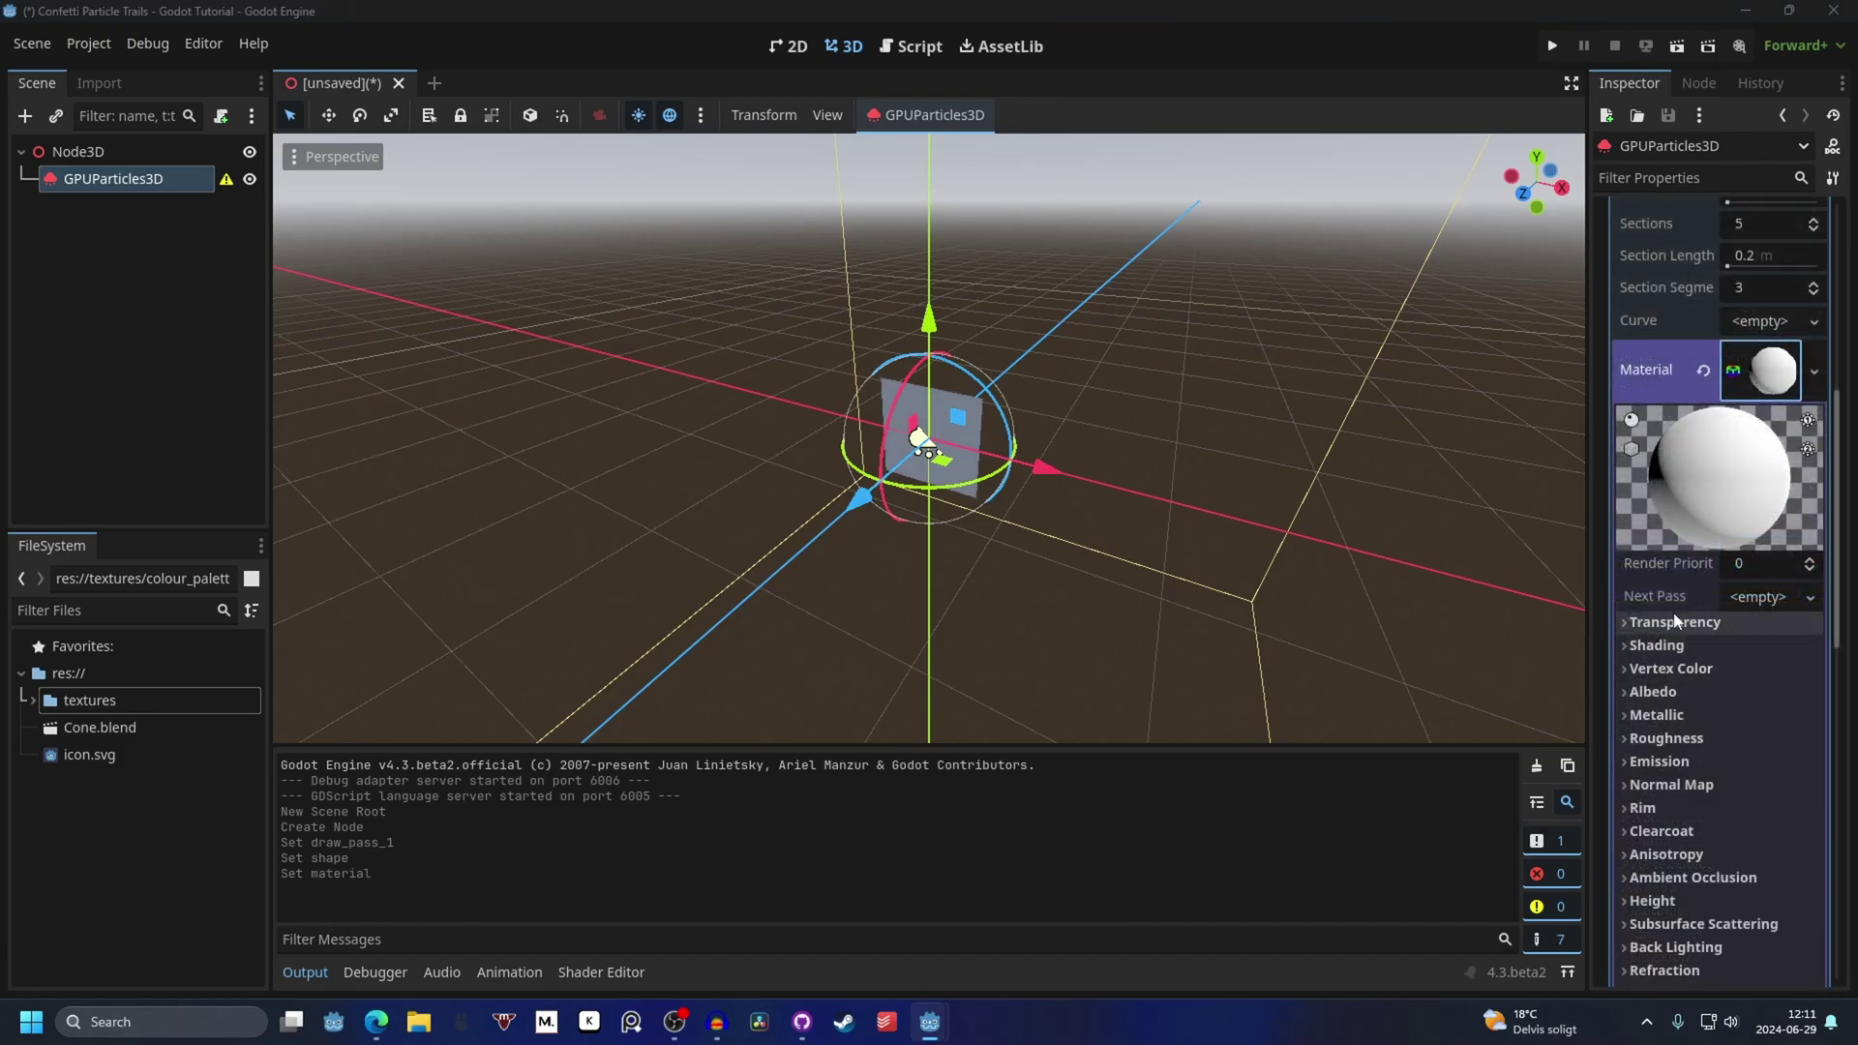
pyautogui.click(1680, 626)
pyautogui.scroll(-2, 1705, 583)
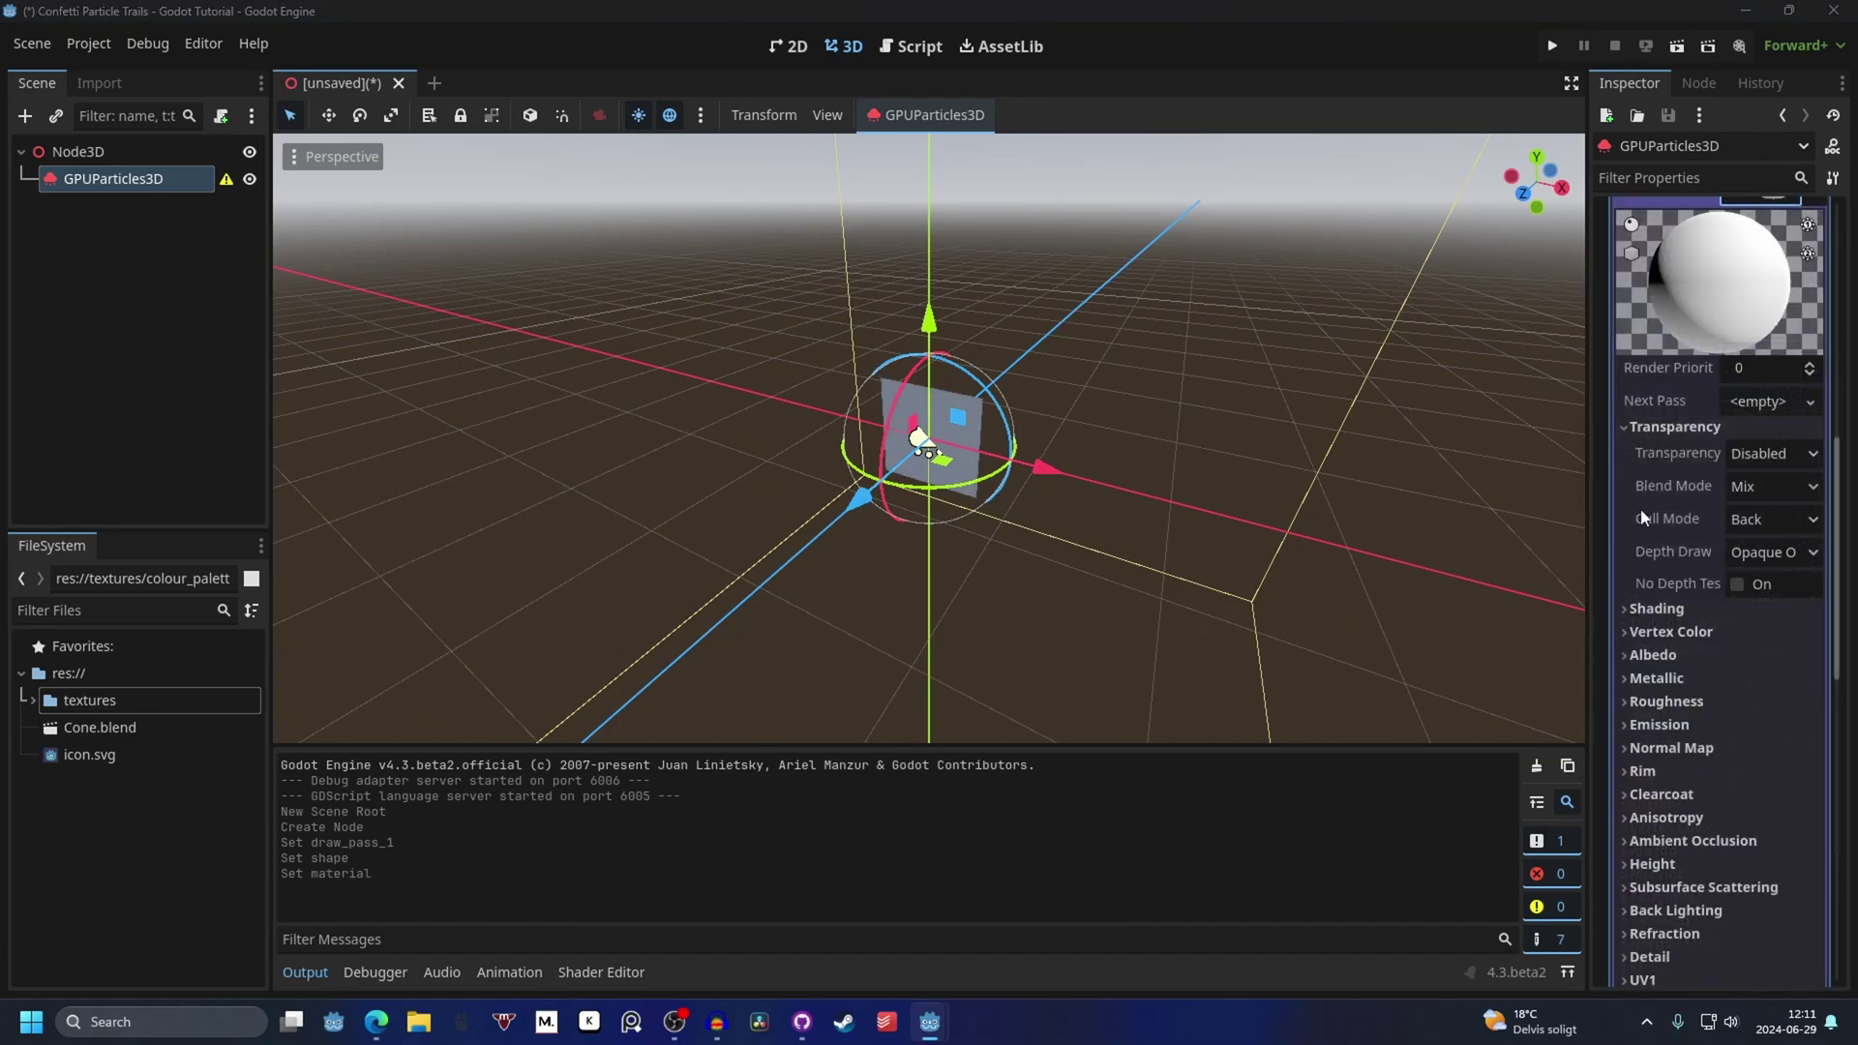
pyautogui.click(1776, 455)
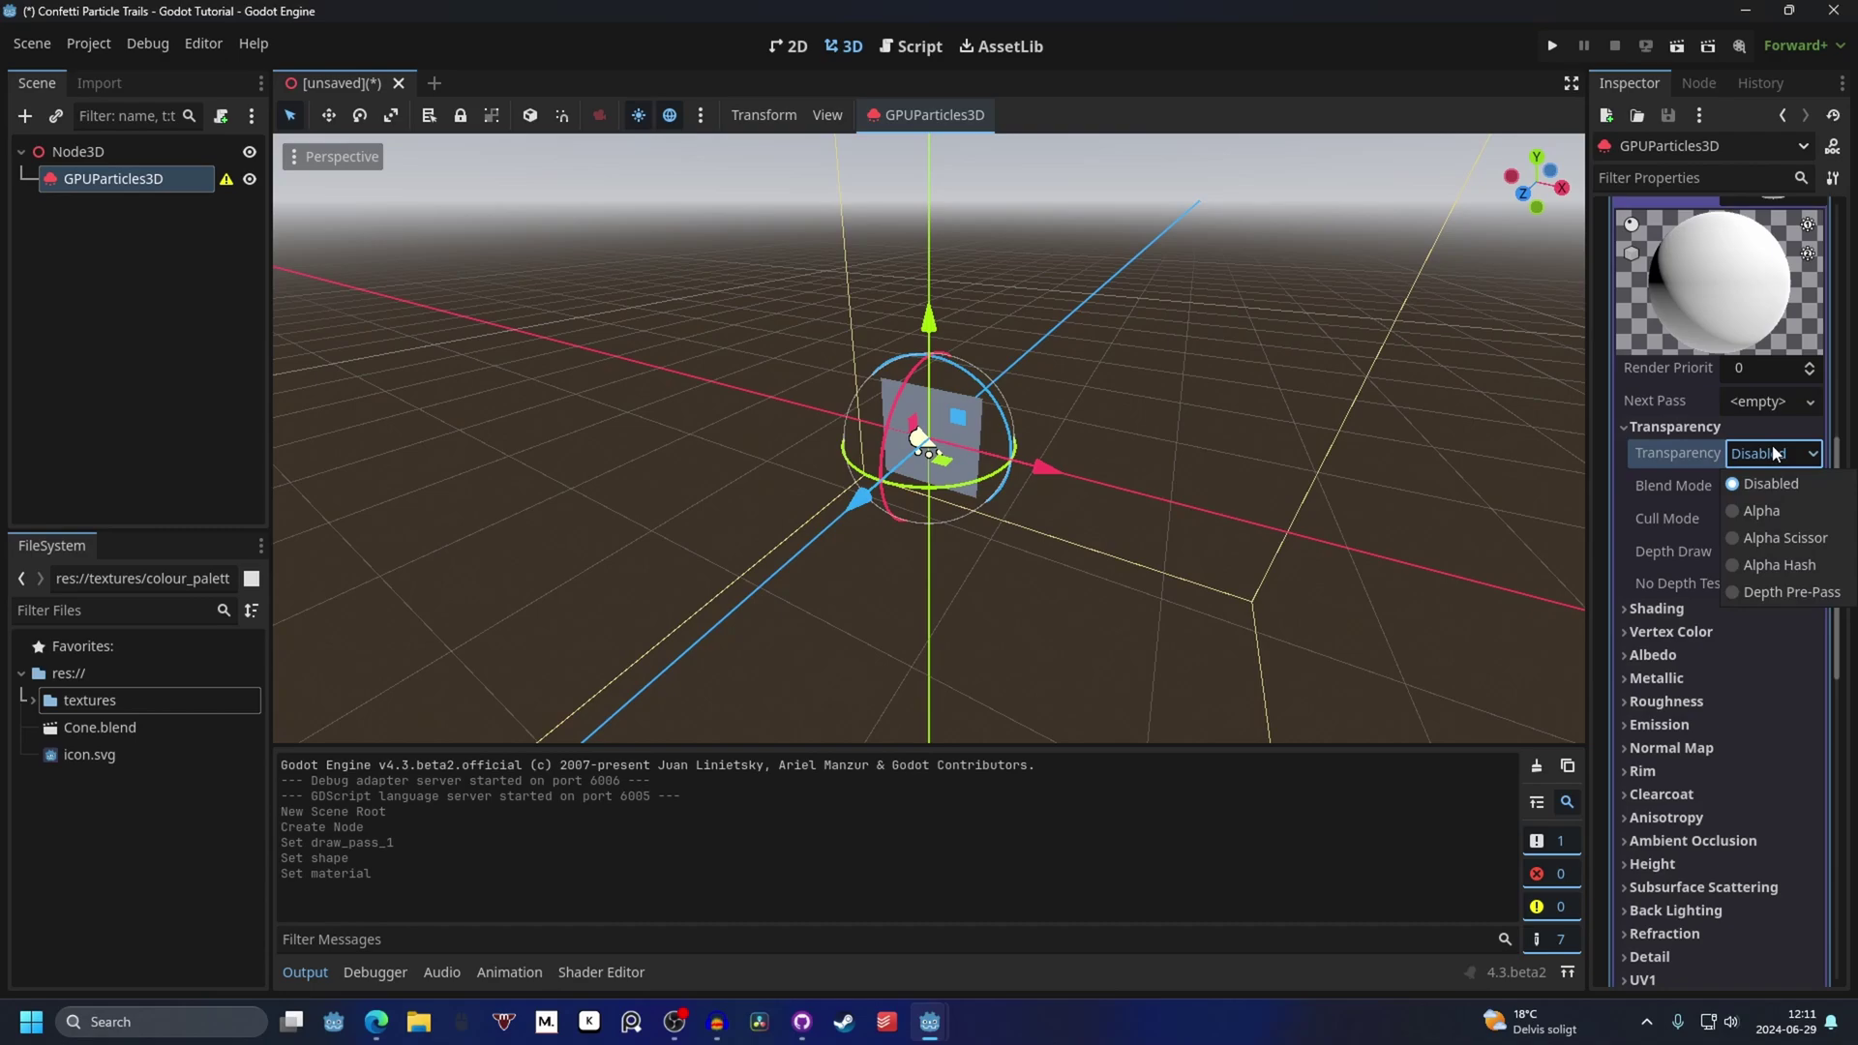
pyautogui.click(1781, 514)
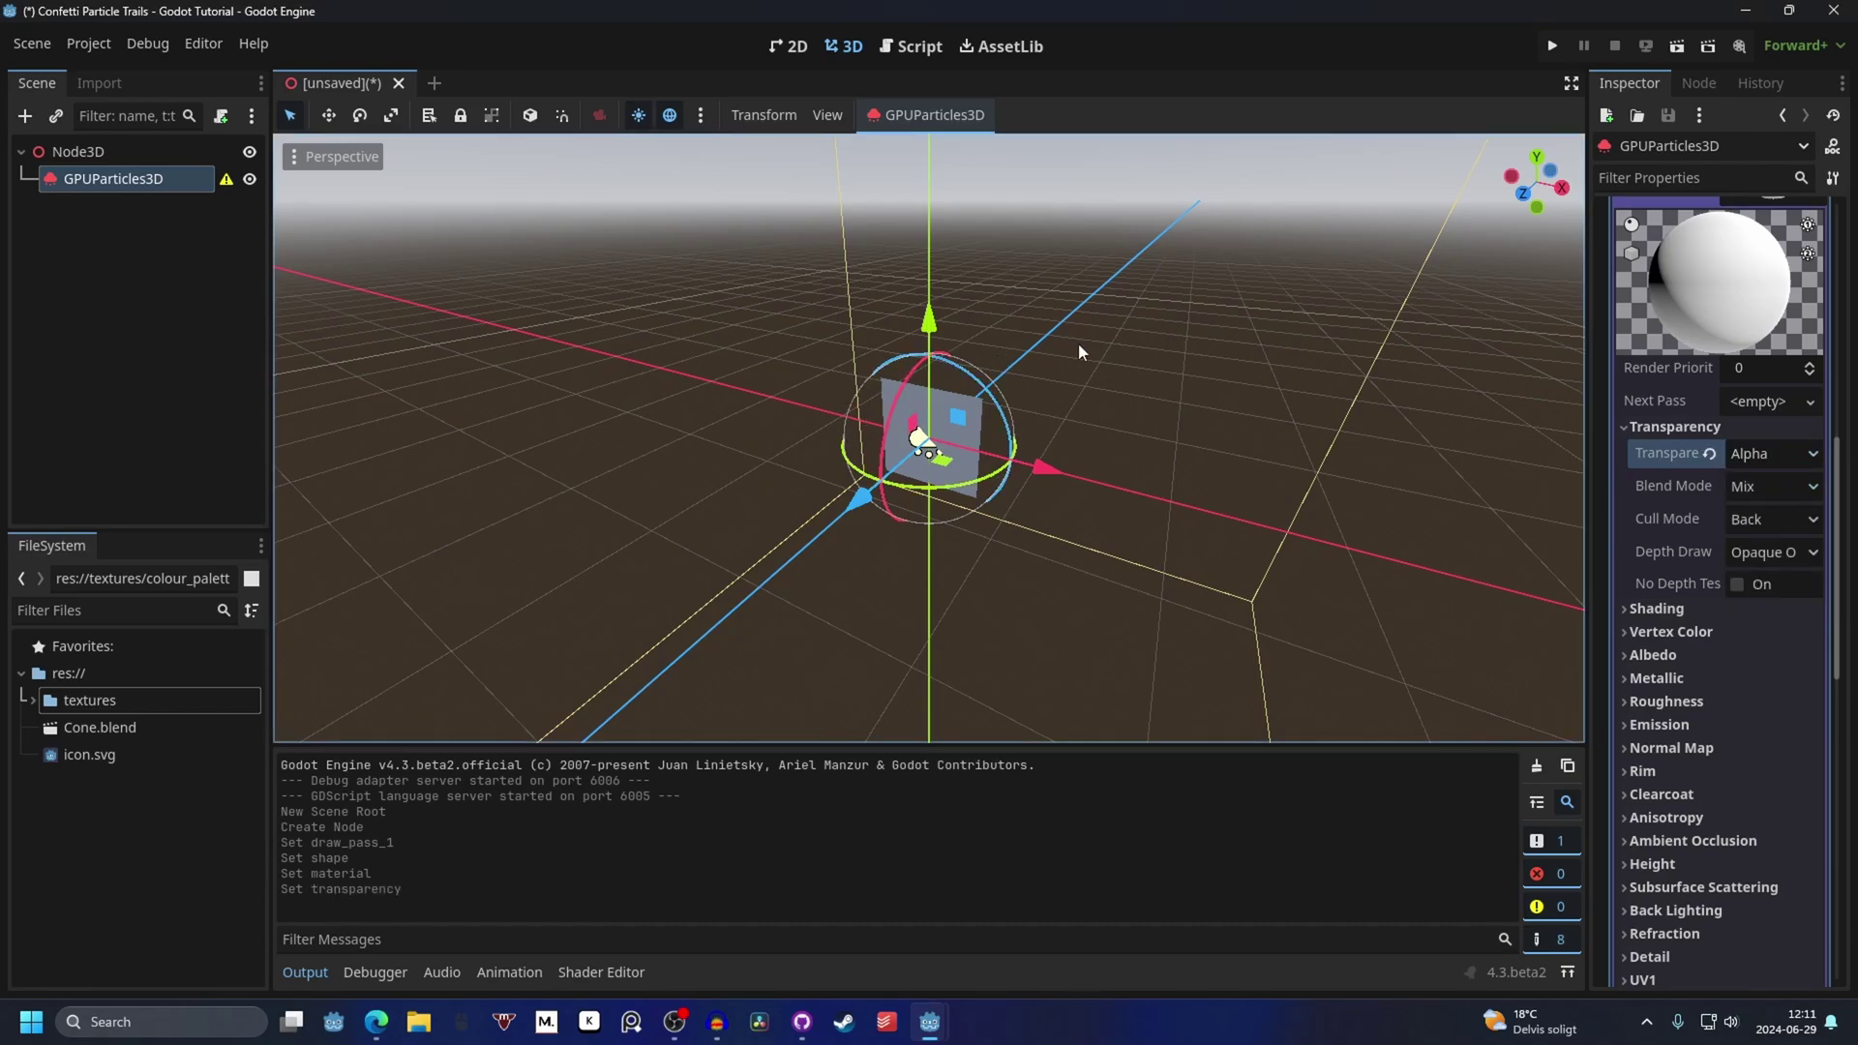
# Step: Set the ribbon material's cull mode to Disabled and check the mesh from both sides
pyautogui.moveTo(1077, 327); pyautogui.dragTo(1000, 397, button='middle')
pyautogui.scroll(2, 1290, 380)
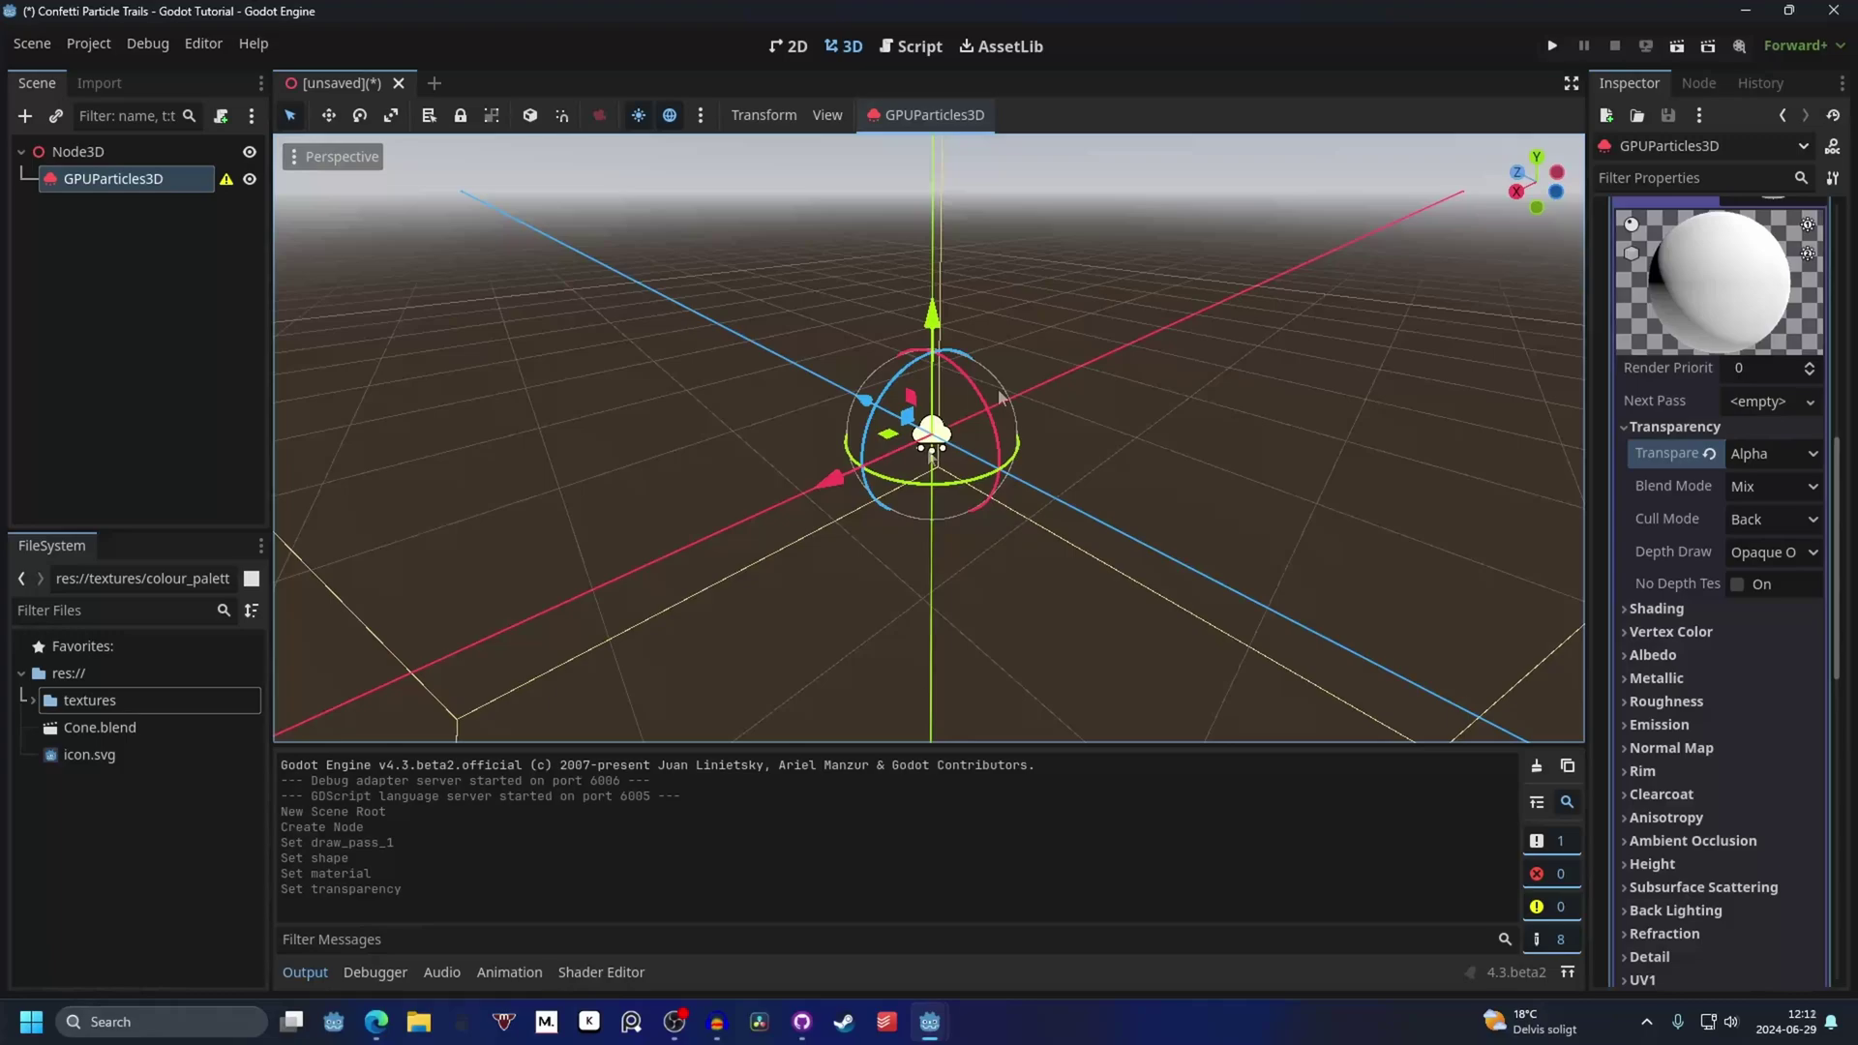
pyautogui.click(1781, 520)
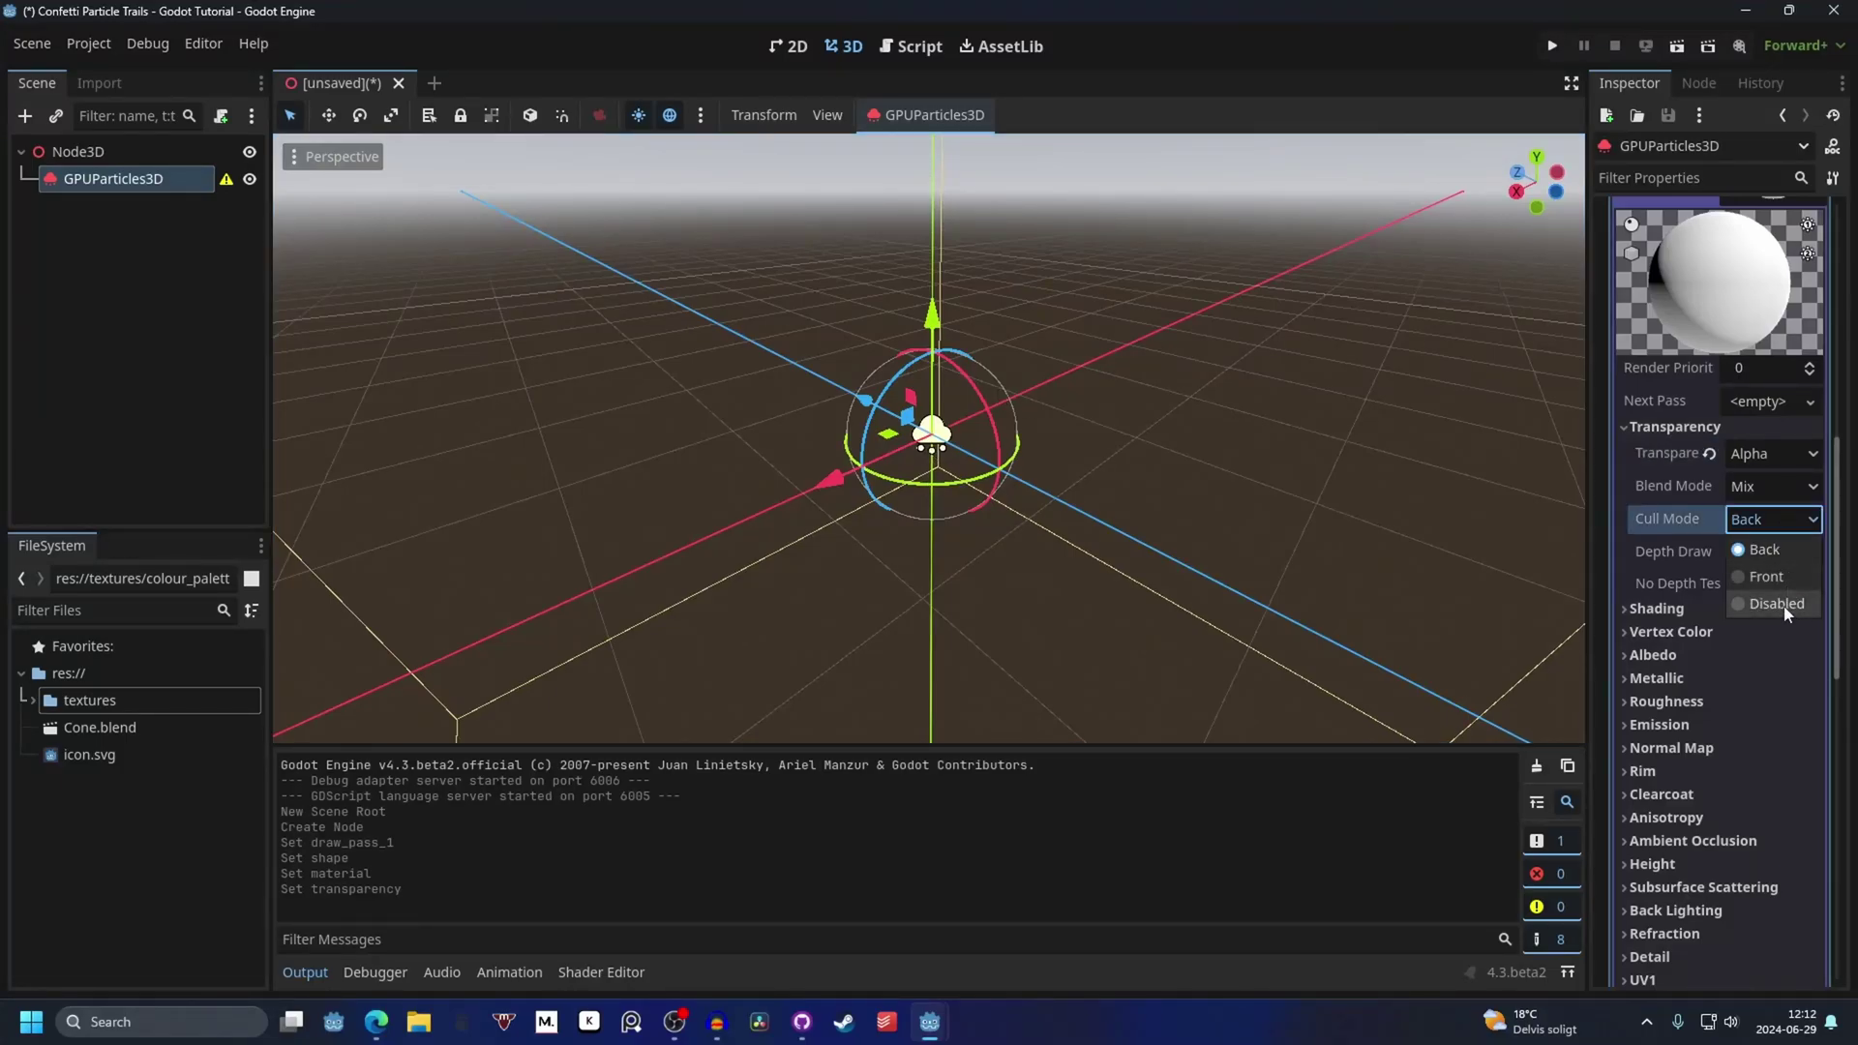
pyautogui.click(1781, 606)
pyautogui.moveTo(1403, 445); pyautogui.dragTo(1181, 428, button='middle')
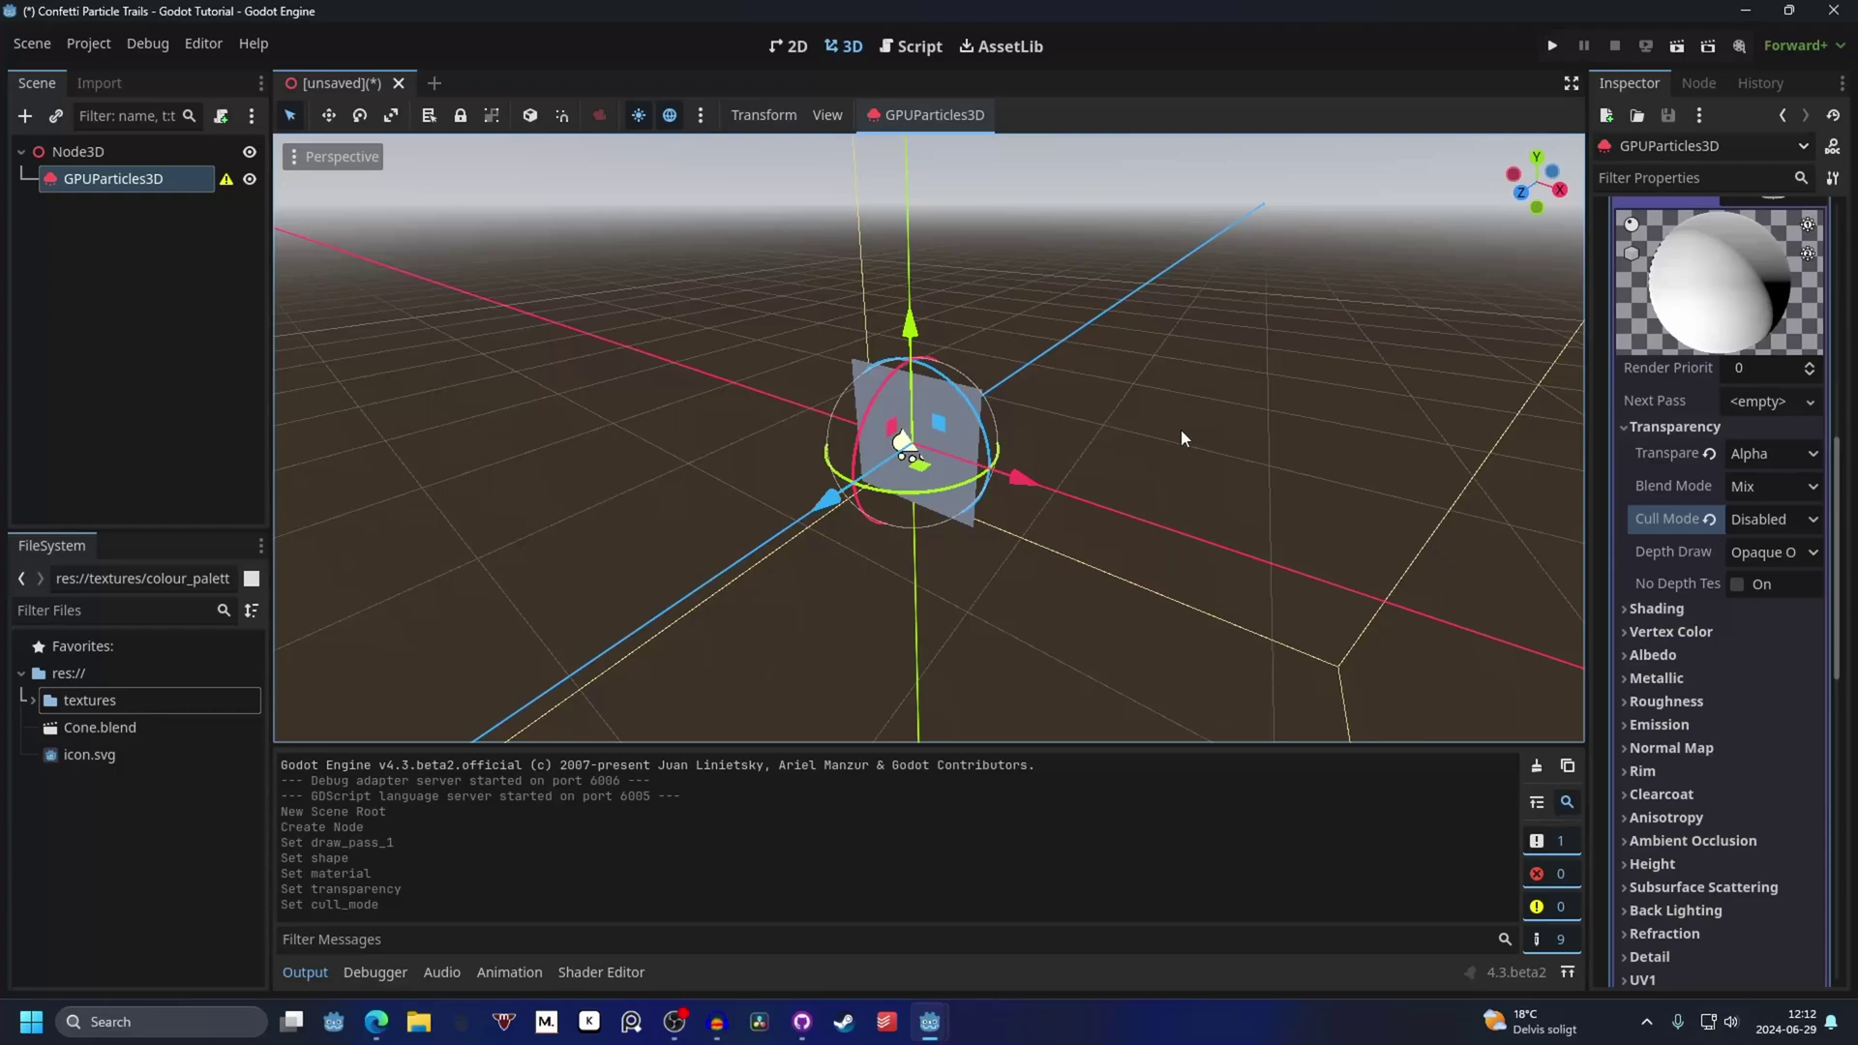
# Step: Set the ribbon material's shading mode to Unshaded and use the vertex color as albedo
pyautogui.click(1657, 609)
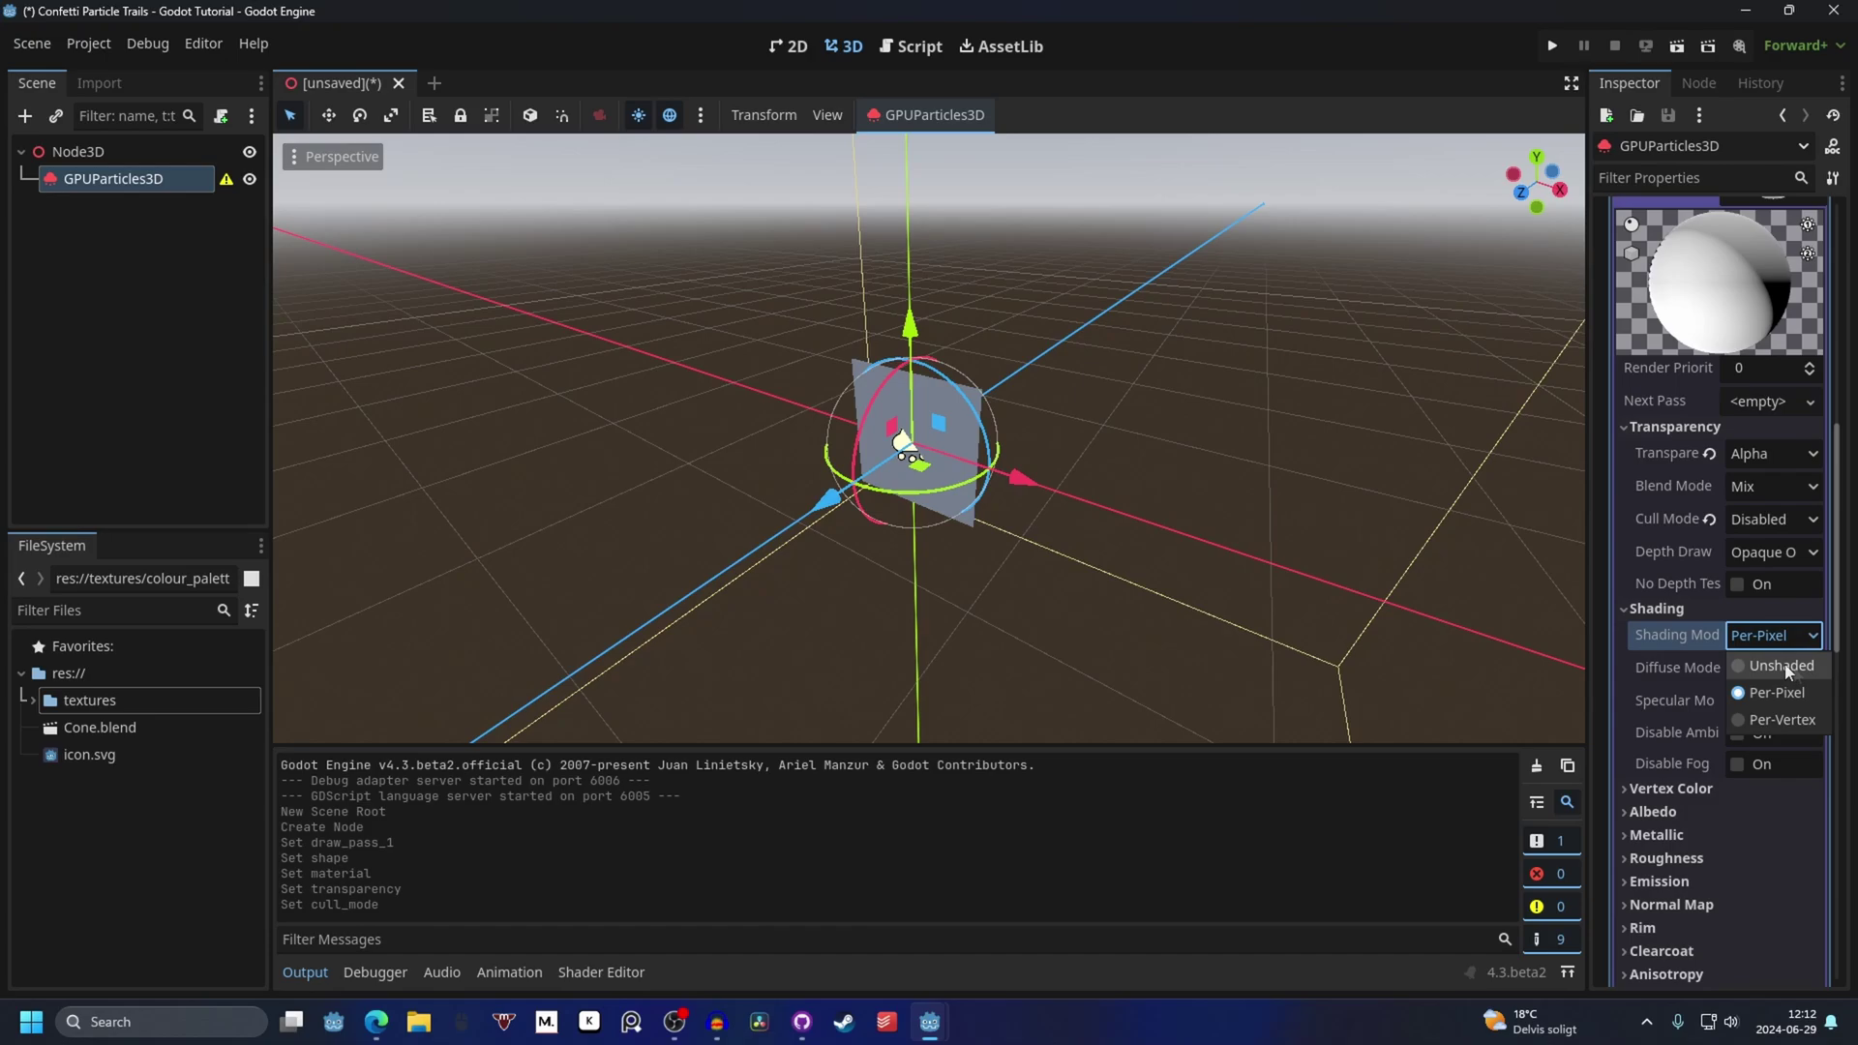
pyautogui.click(1784, 667)
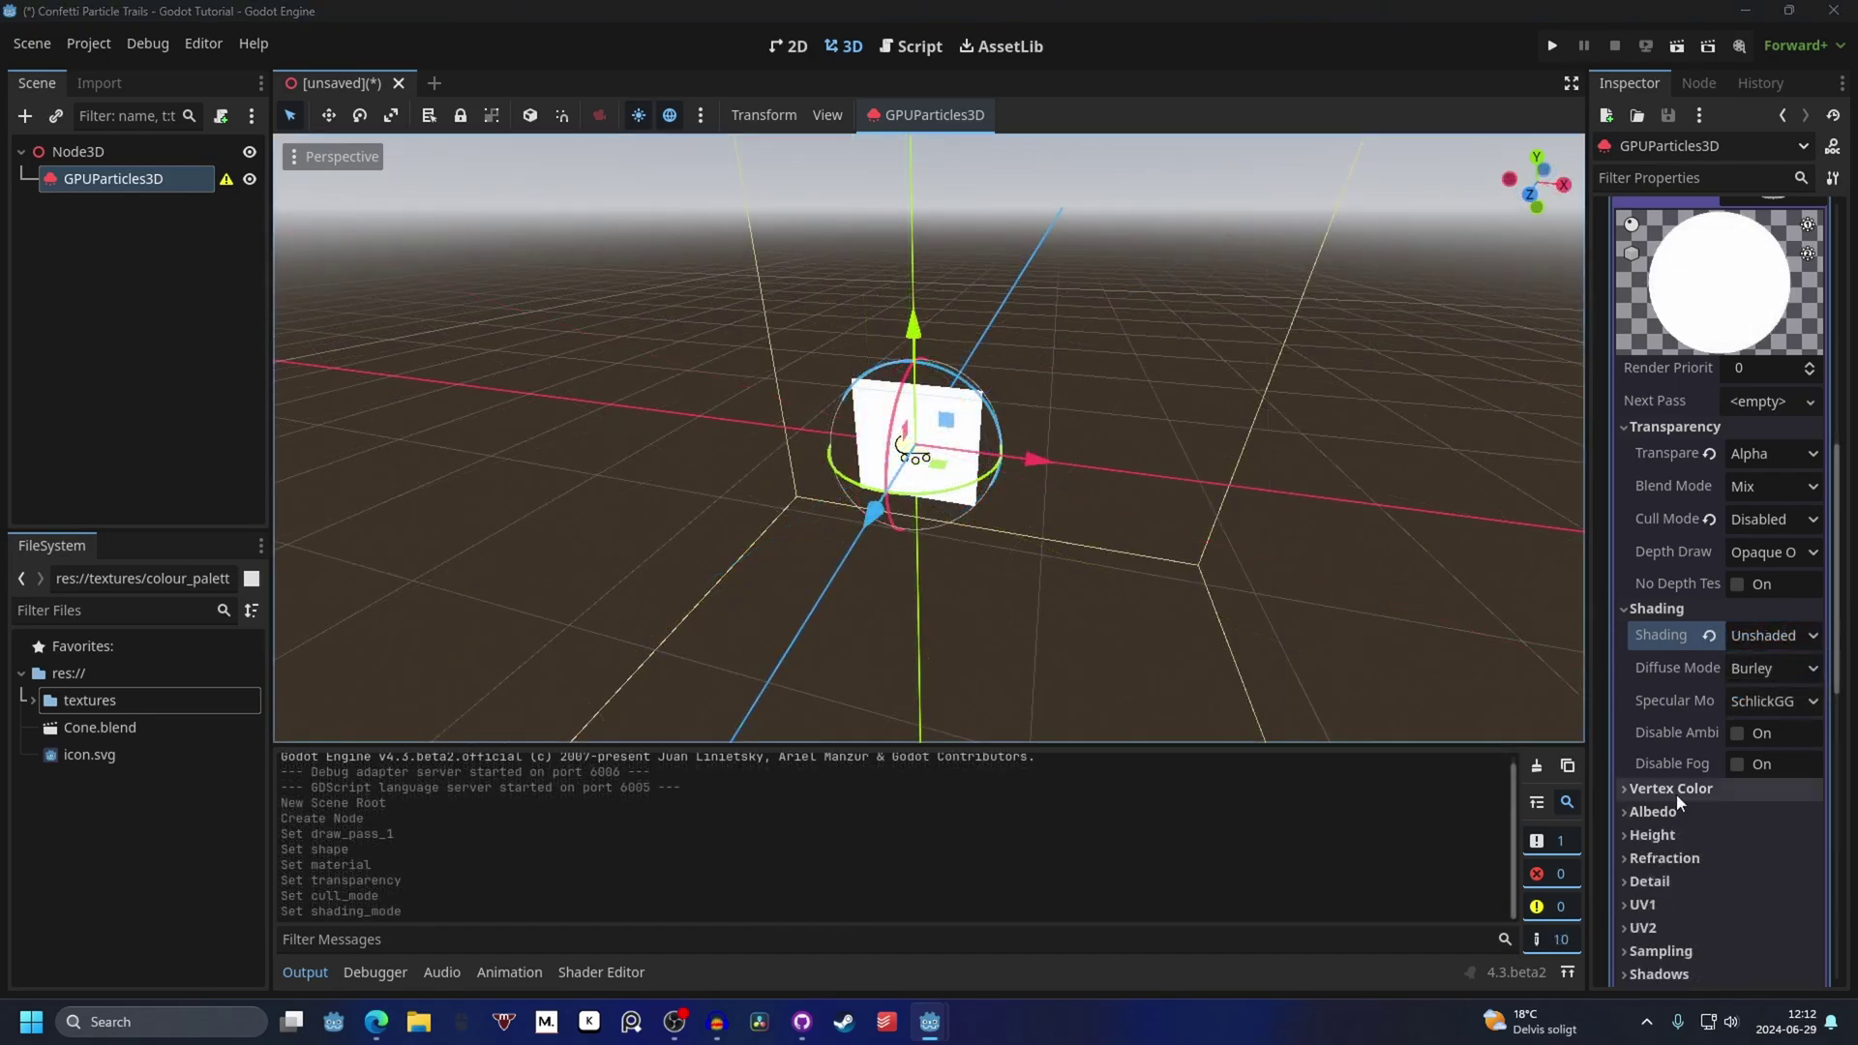
pyautogui.scroll(-3, 1671, 693)
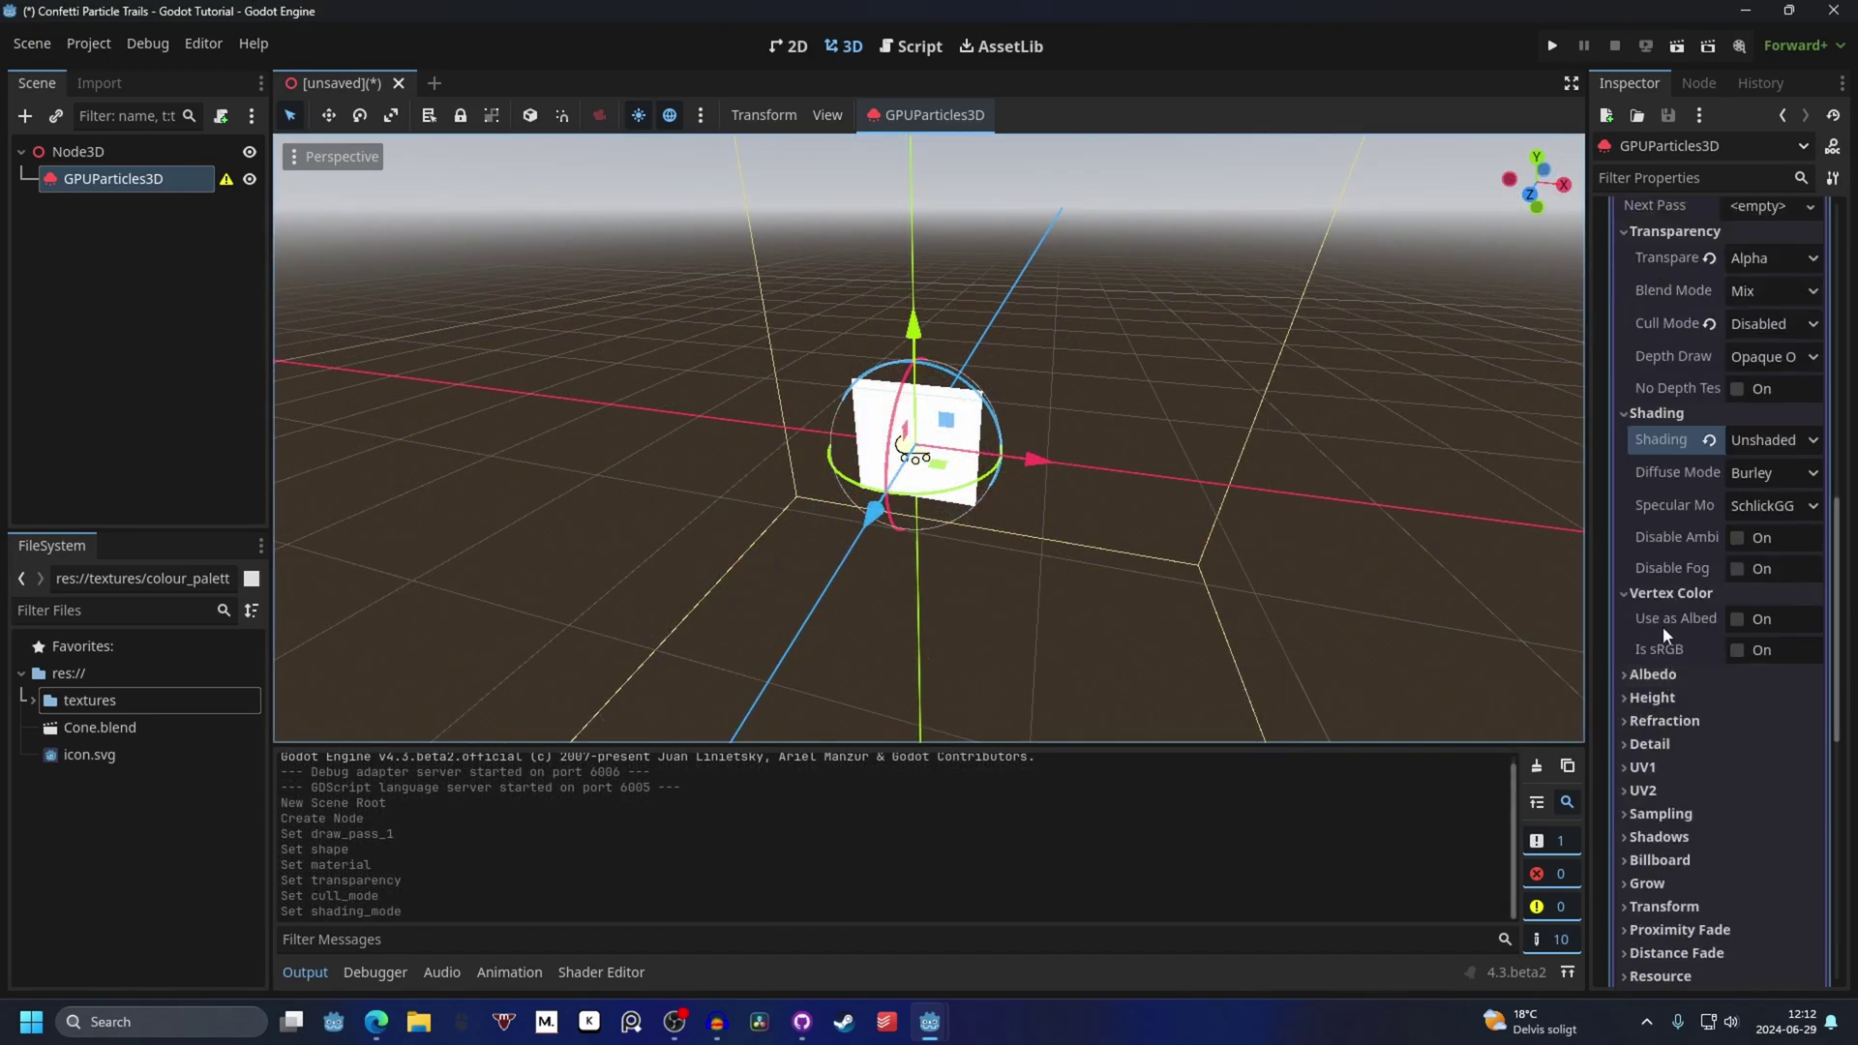
pyautogui.click(1739, 618)
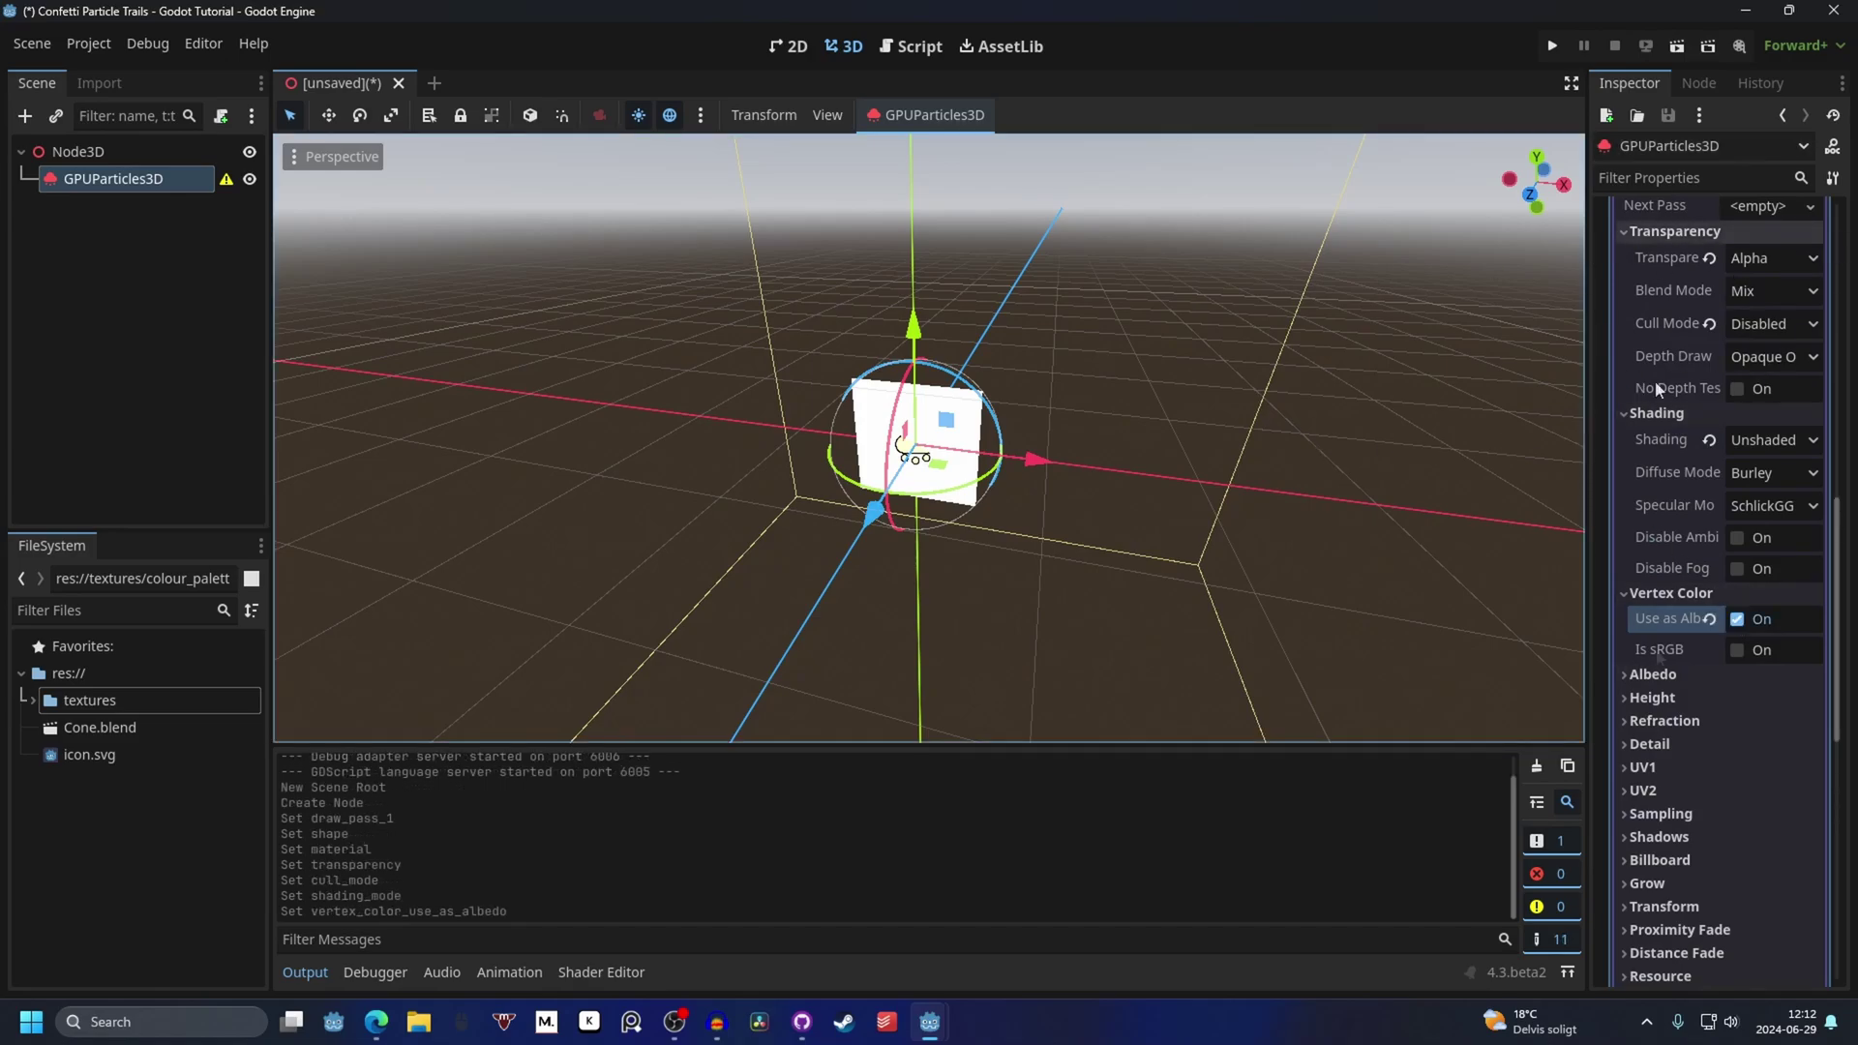
# Step: Widen the property area and enable Use Particle Trails in the ribbon material's transform settings
pyautogui.scroll(-5, 1665, 653)
pyautogui.click(1665, 616)
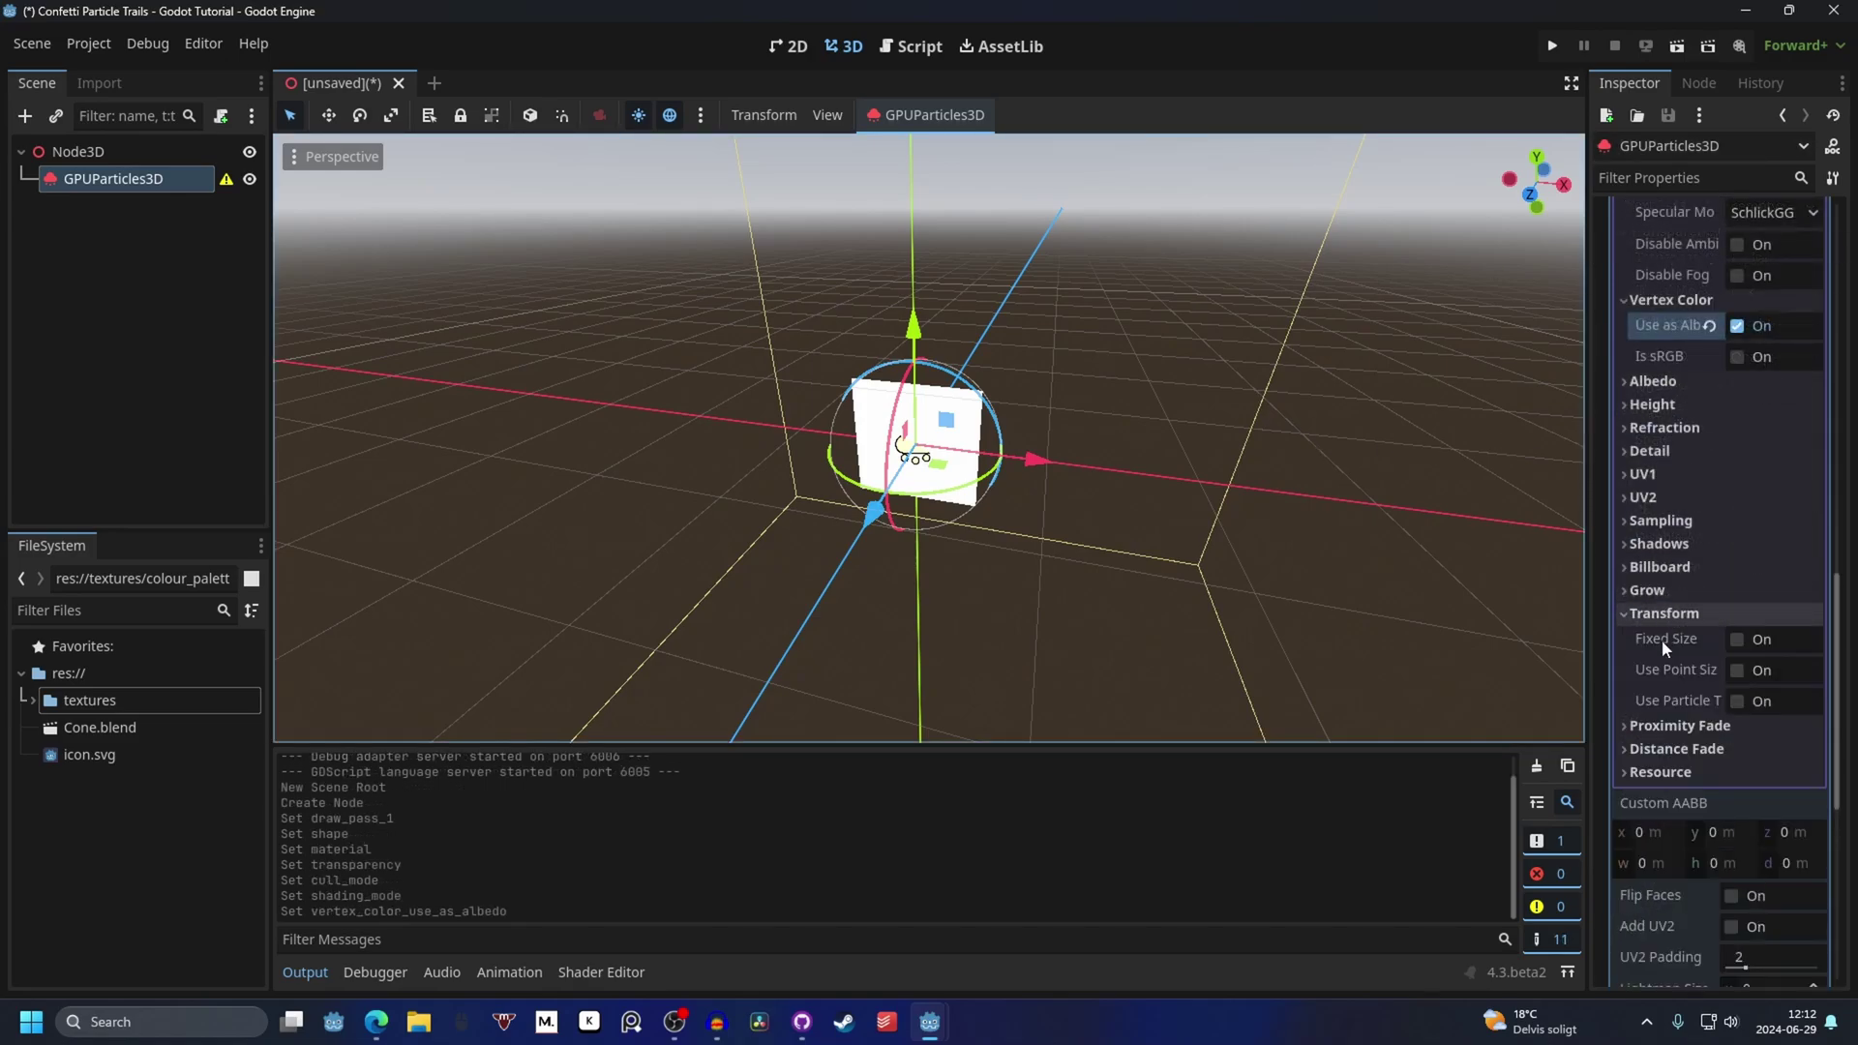
pyautogui.moveTo(1585, 561); pyautogui.dragTo(1419, 565)
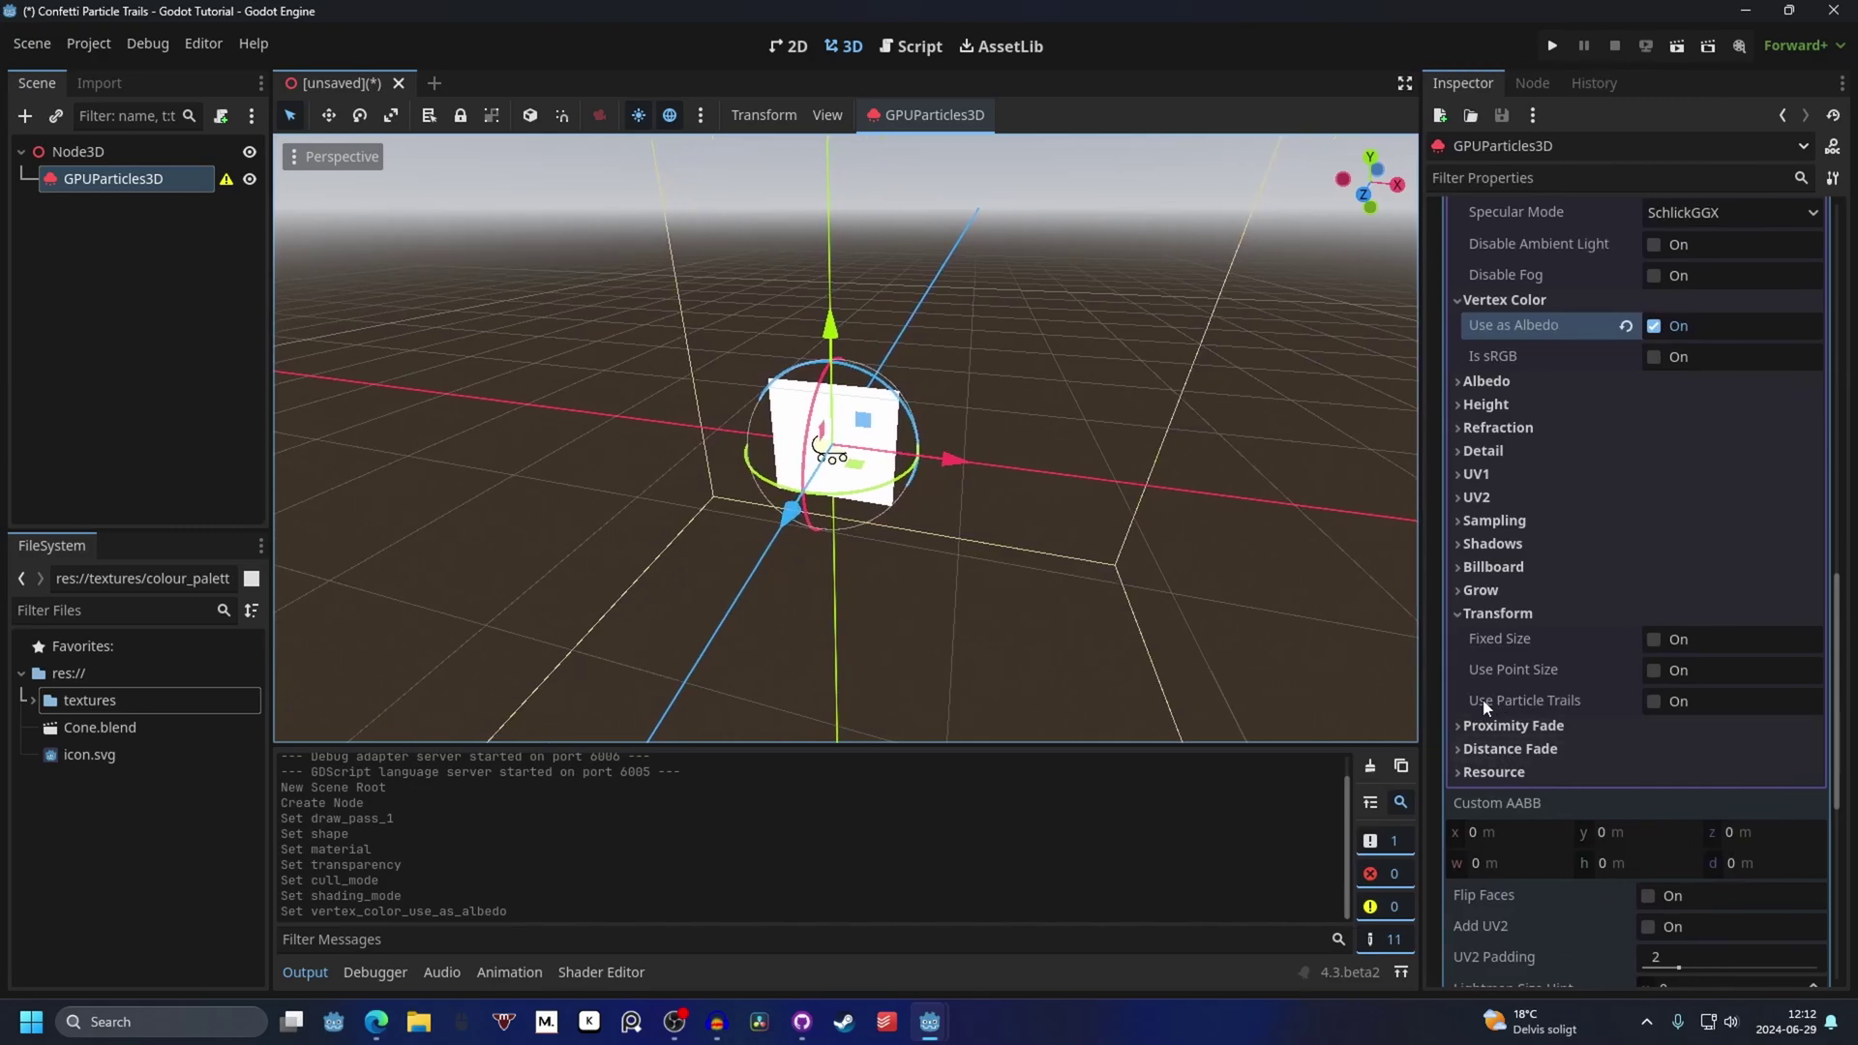
pyautogui.click(1653, 700)
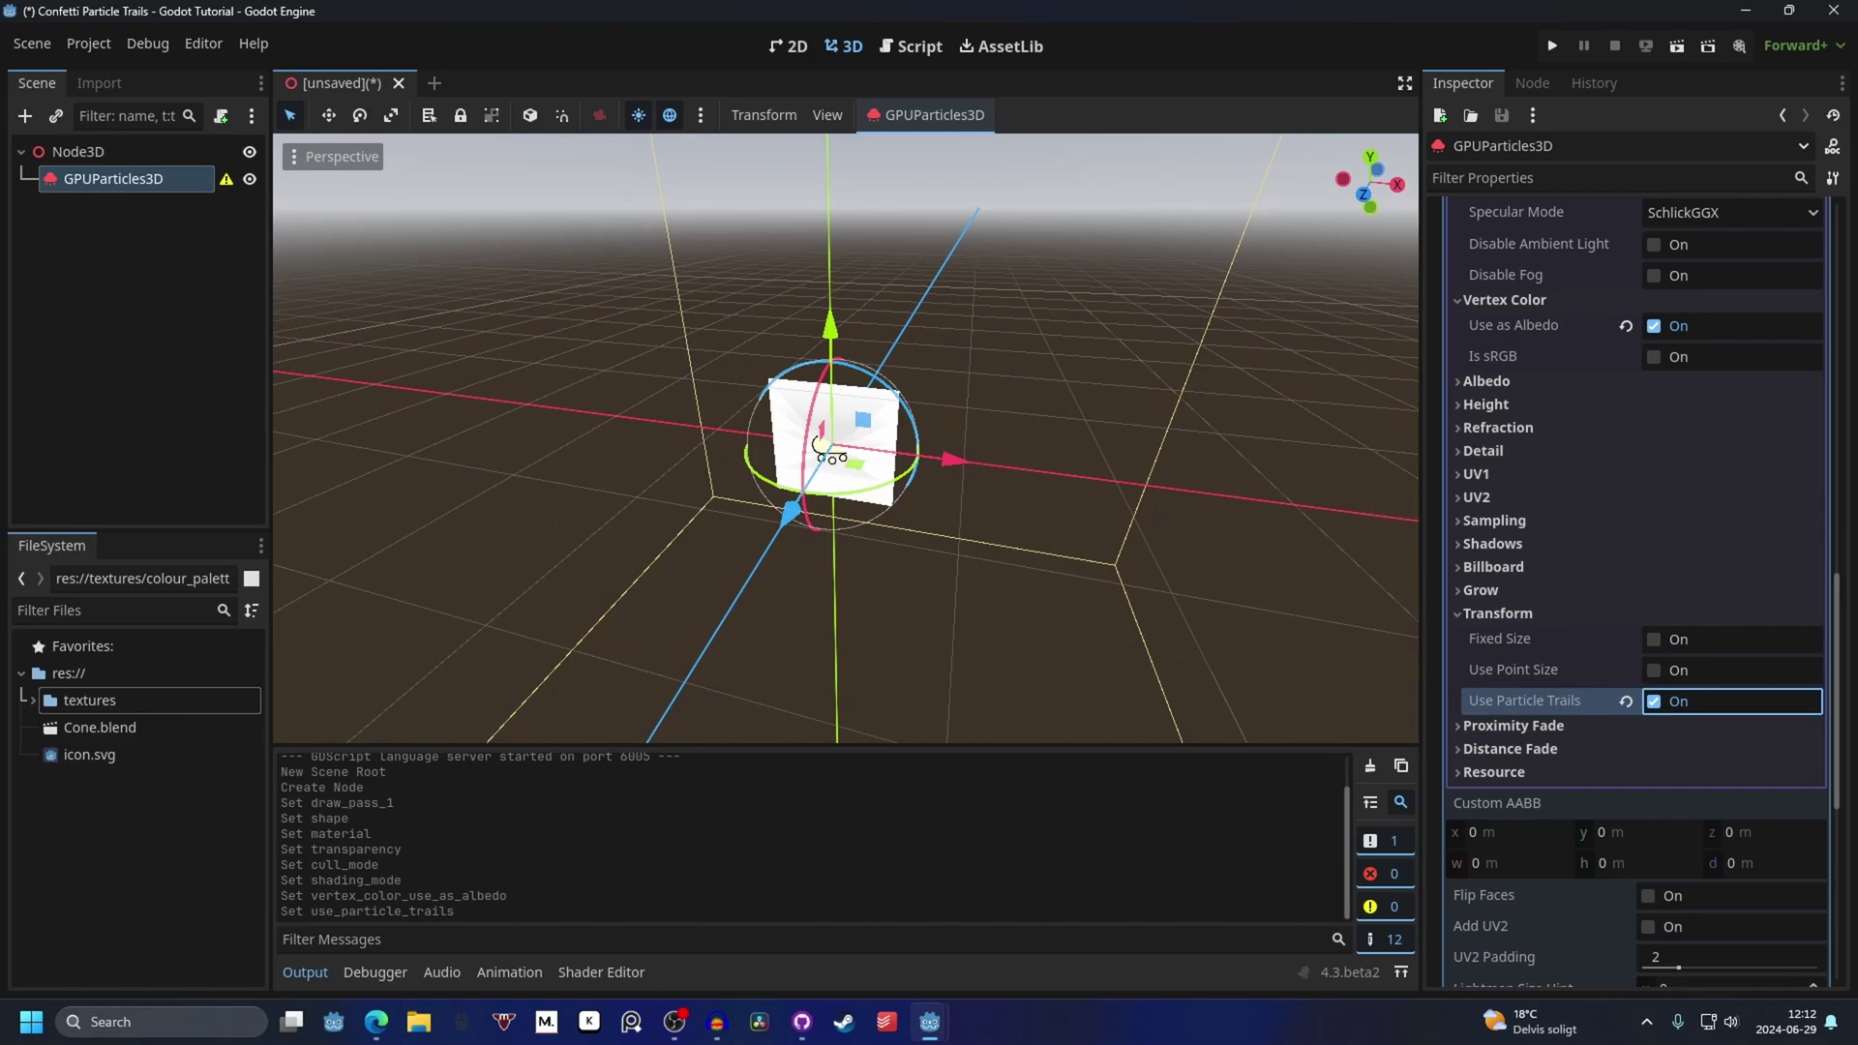
# Step: Collapse the draw pass settings and assign a new ParticleProcessMaterial as the particles' process material
pyautogui.scroll(10, 1574, 521)
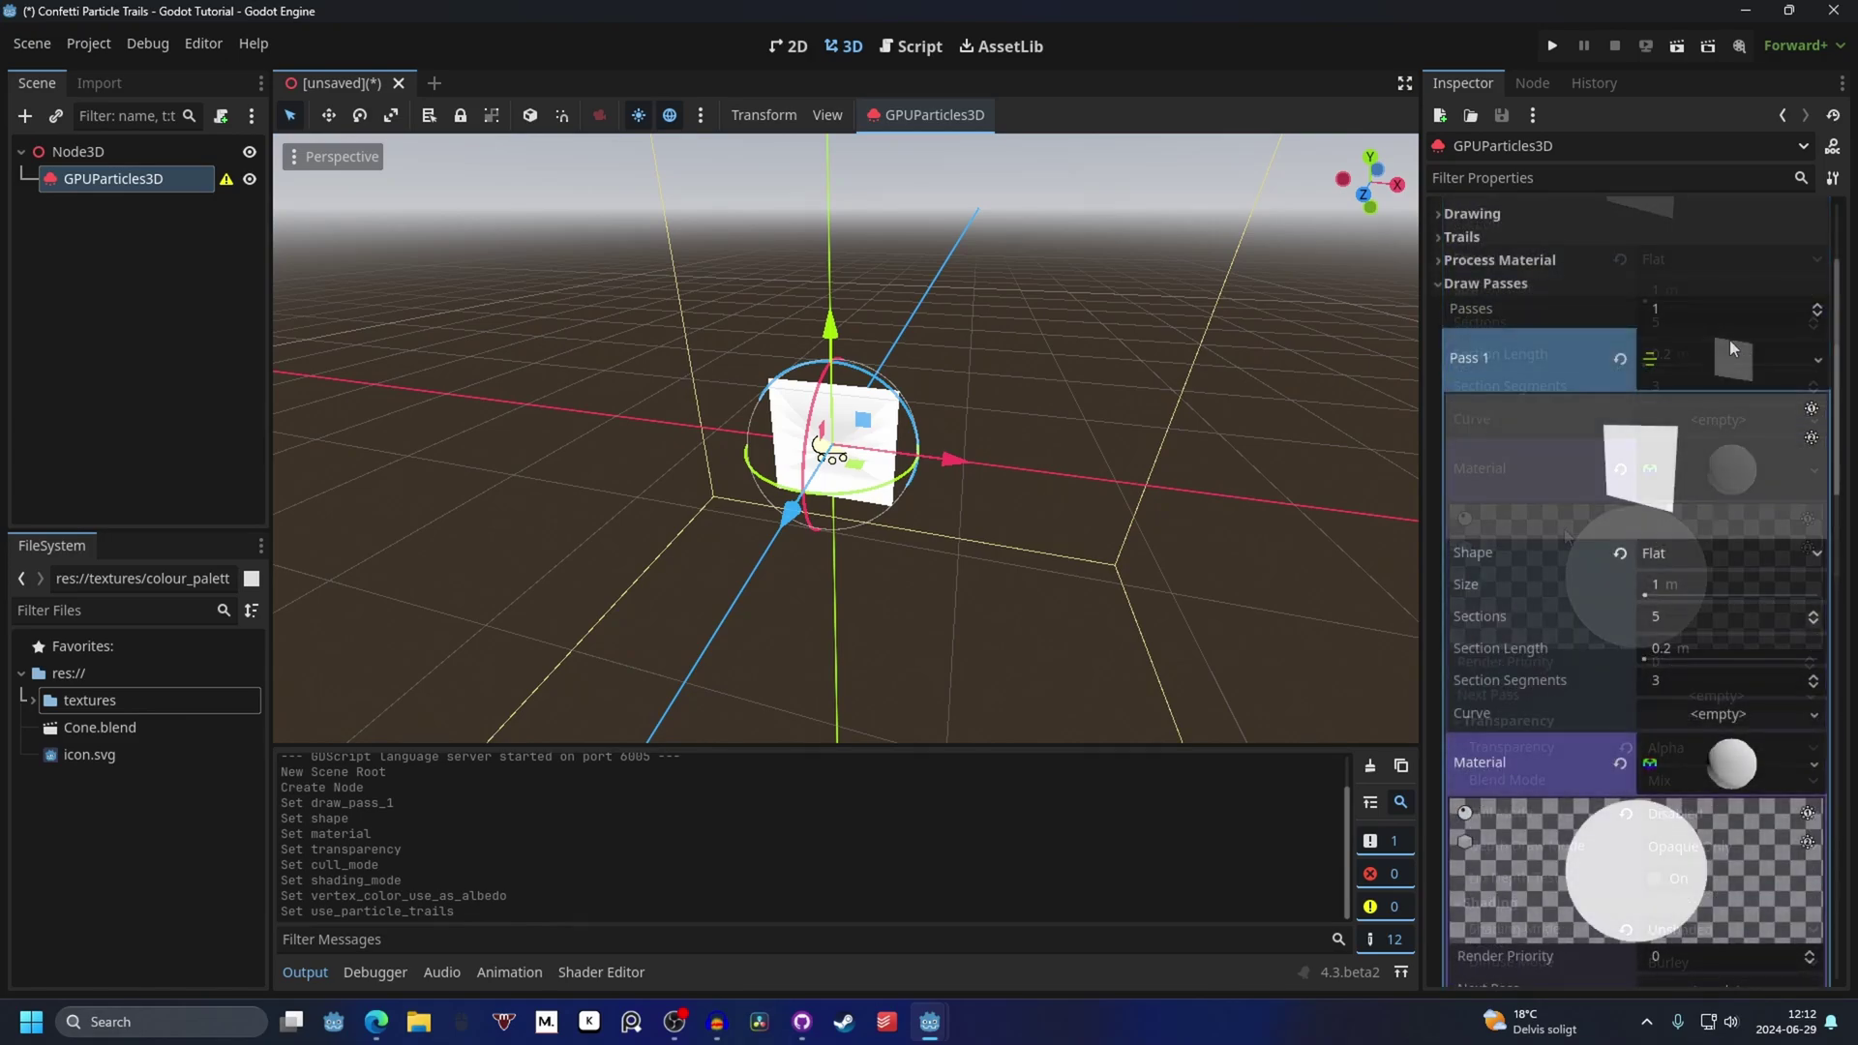
pyautogui.click(1726, 356)
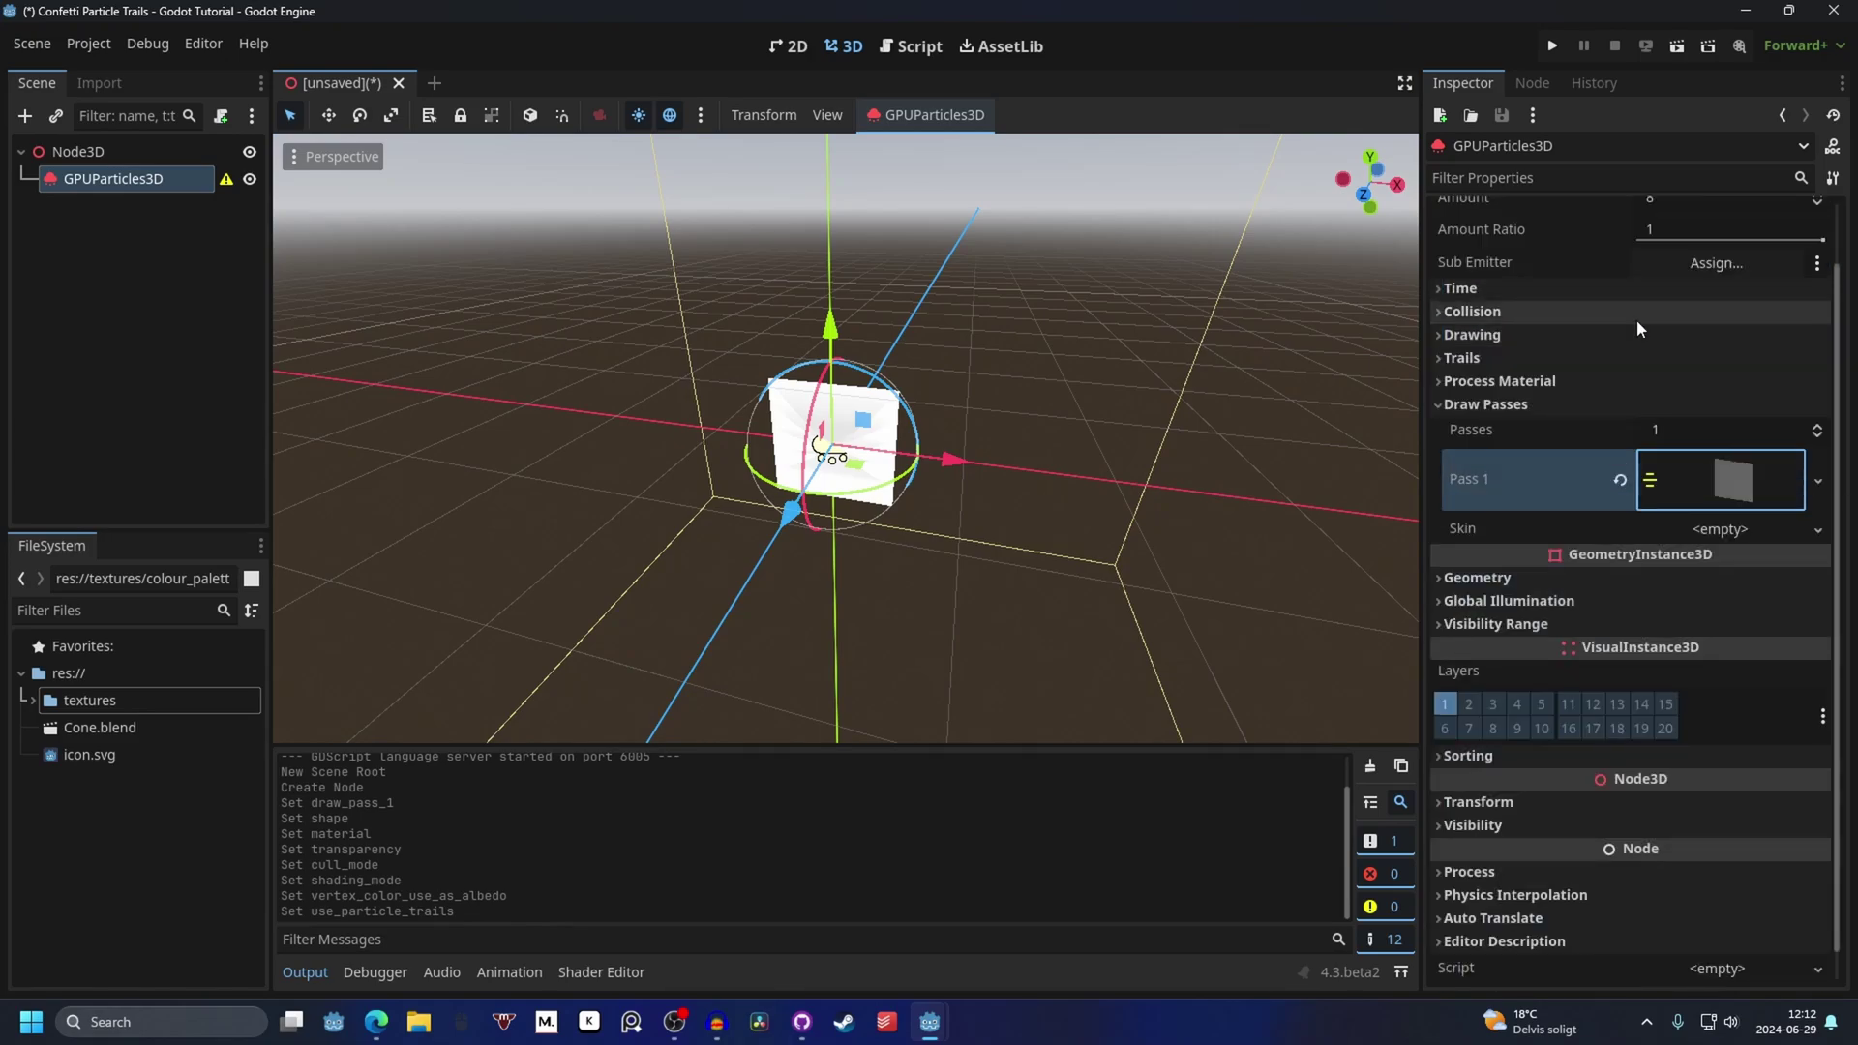
pyautogui.click(1497, 403)
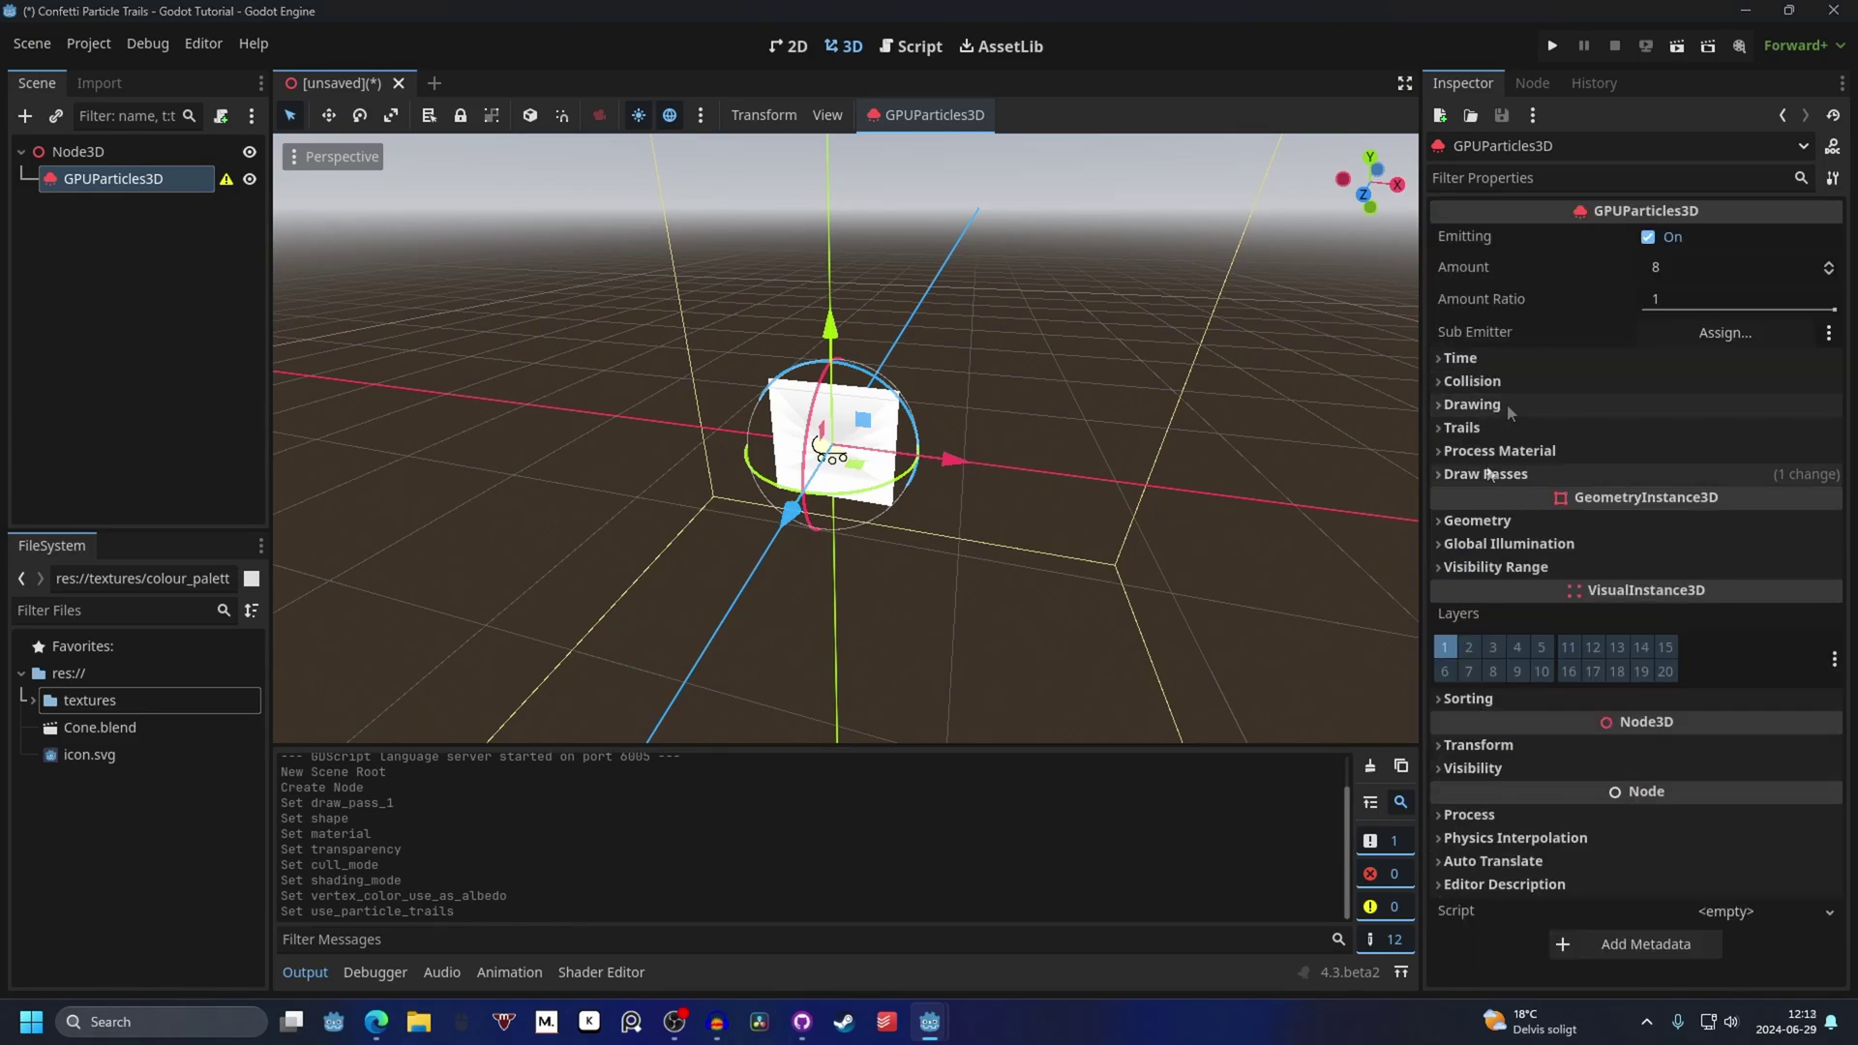
pyautogui.click(1530, 455)
pyautogui.click(1748, 480)
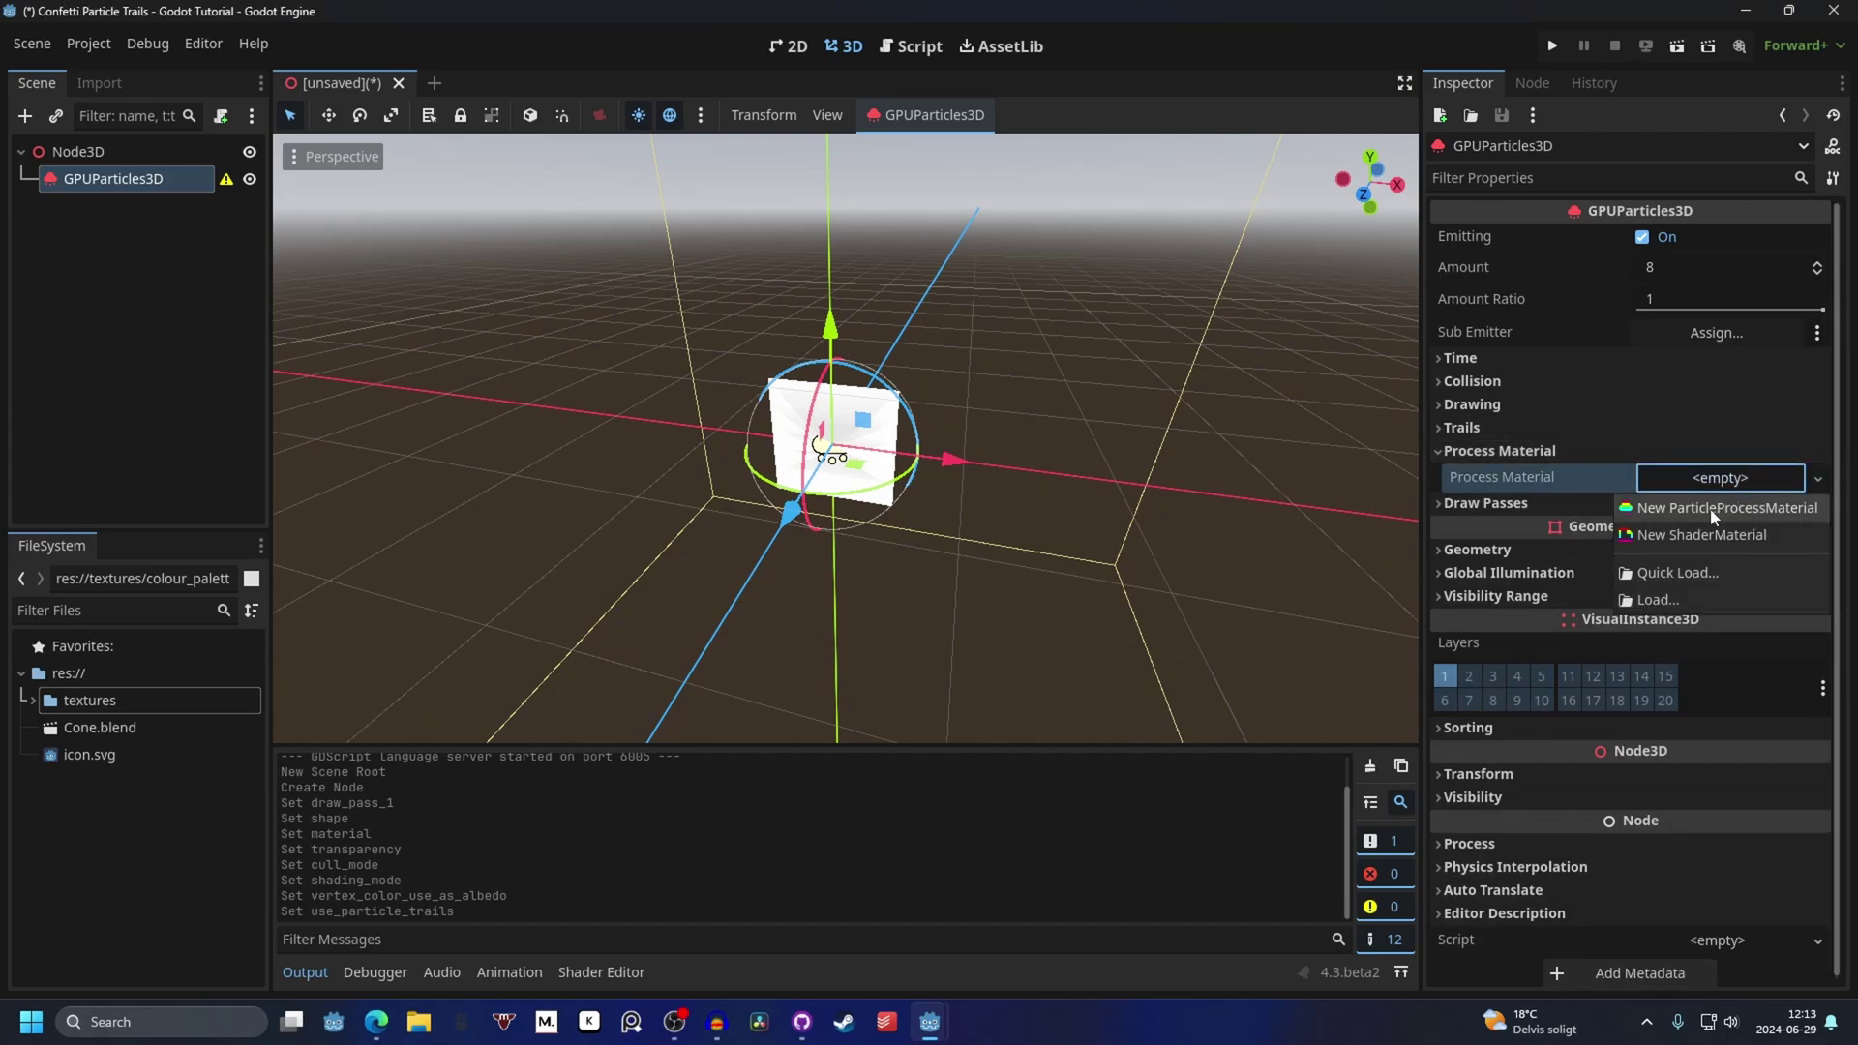
pyautogui.click(1711, 510)
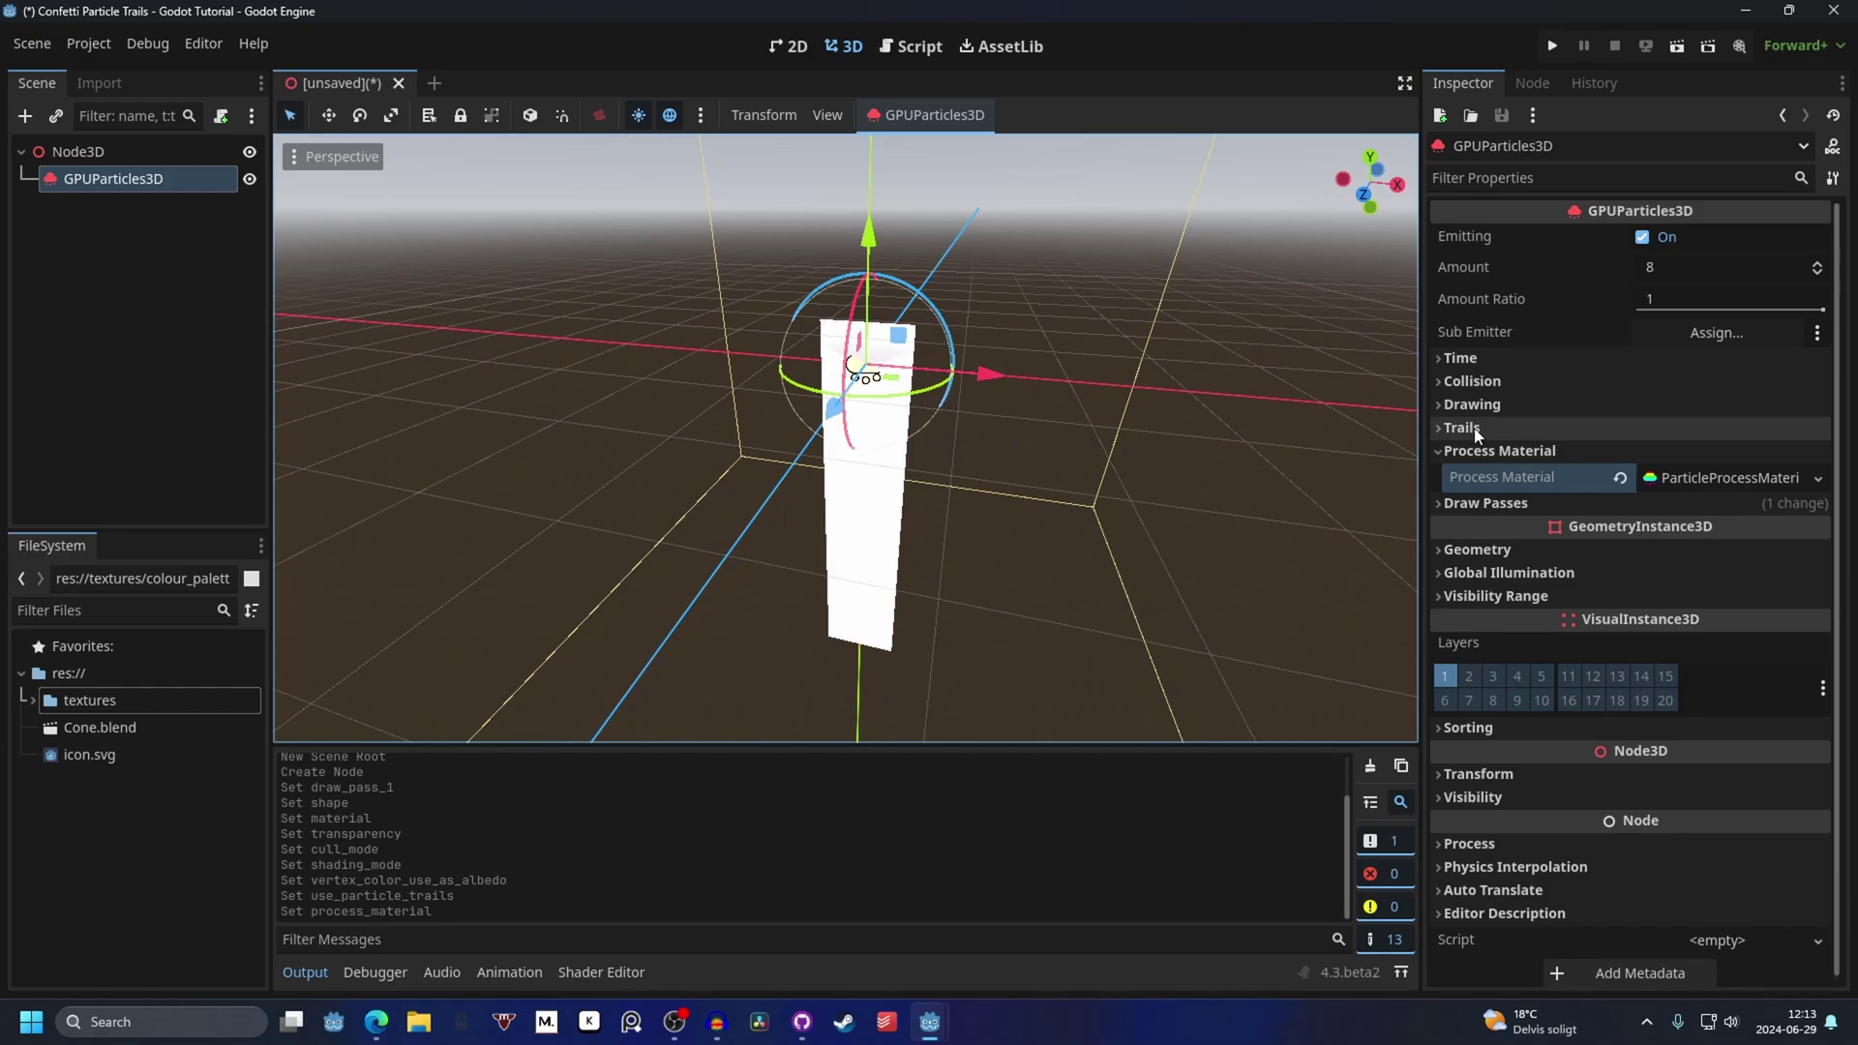
# Step: Enable trails on the GPUParticles3D node and set the trail lifetime to 0.2 s
pyautogui.click(1607, 428)
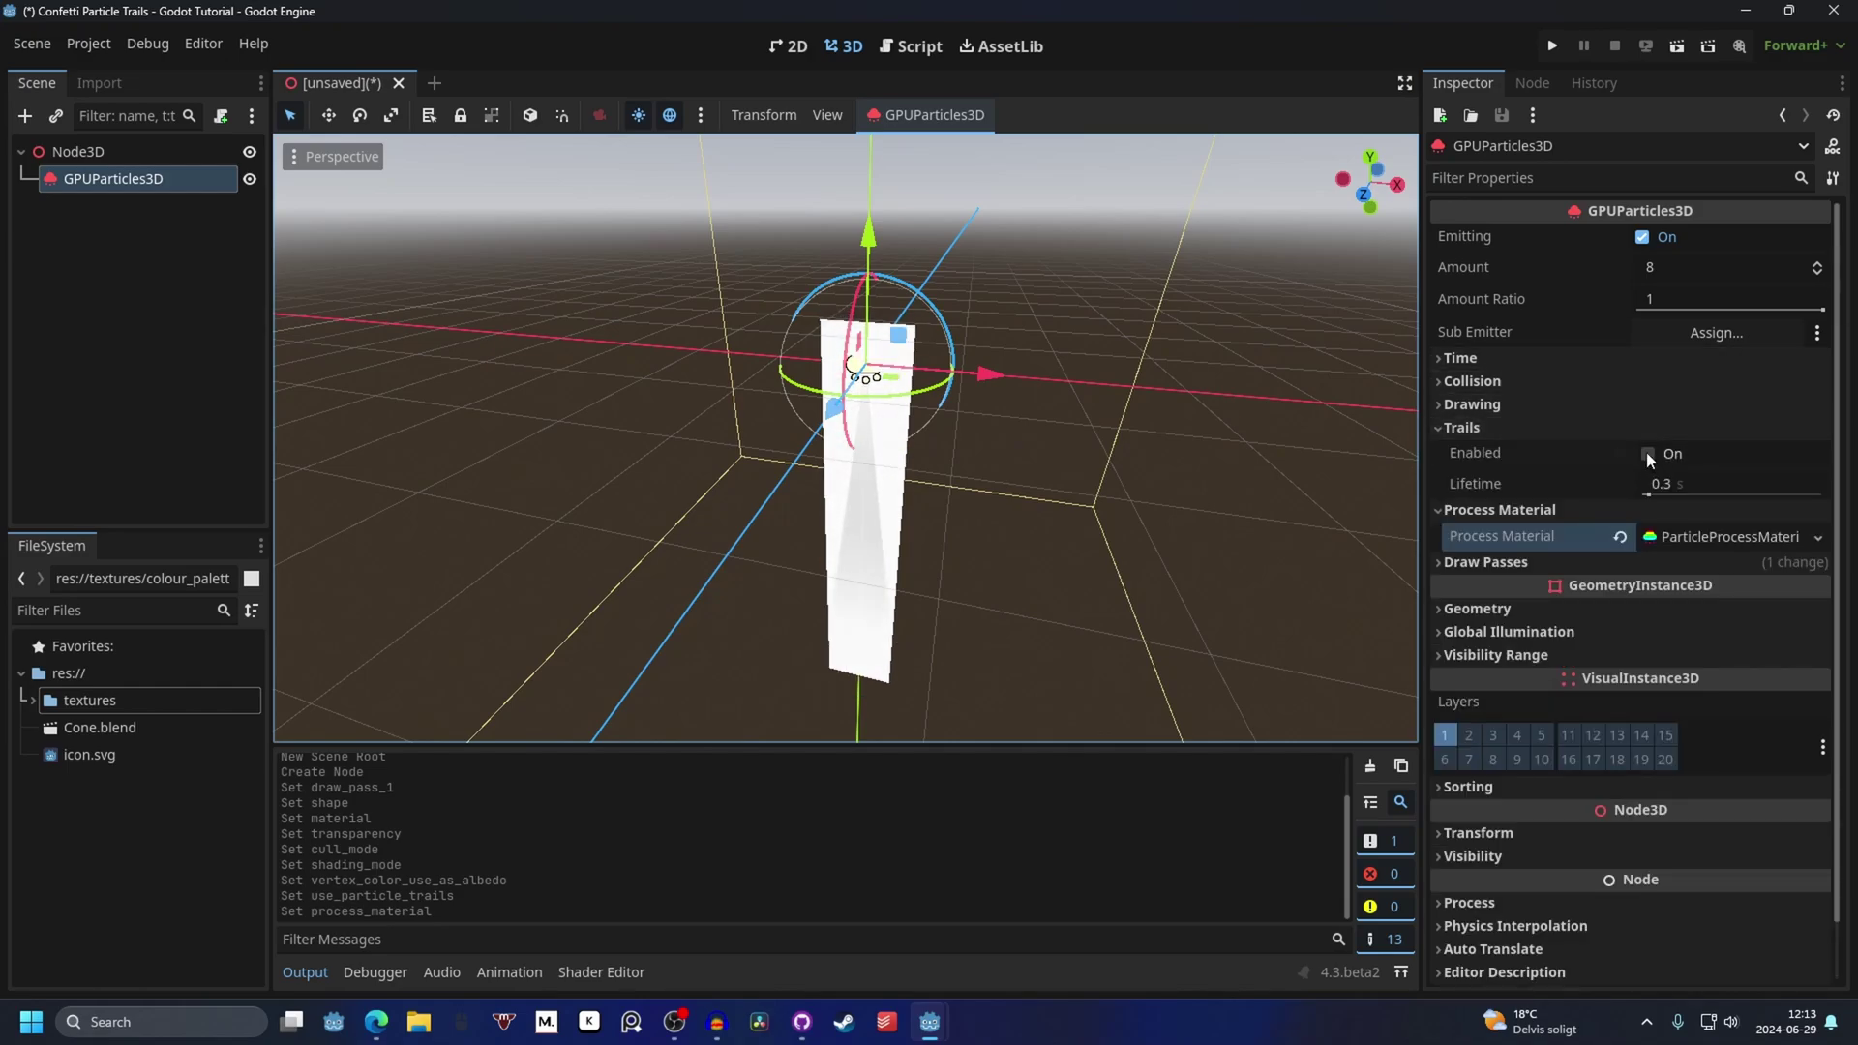
pyautogui.click(1648, 453)
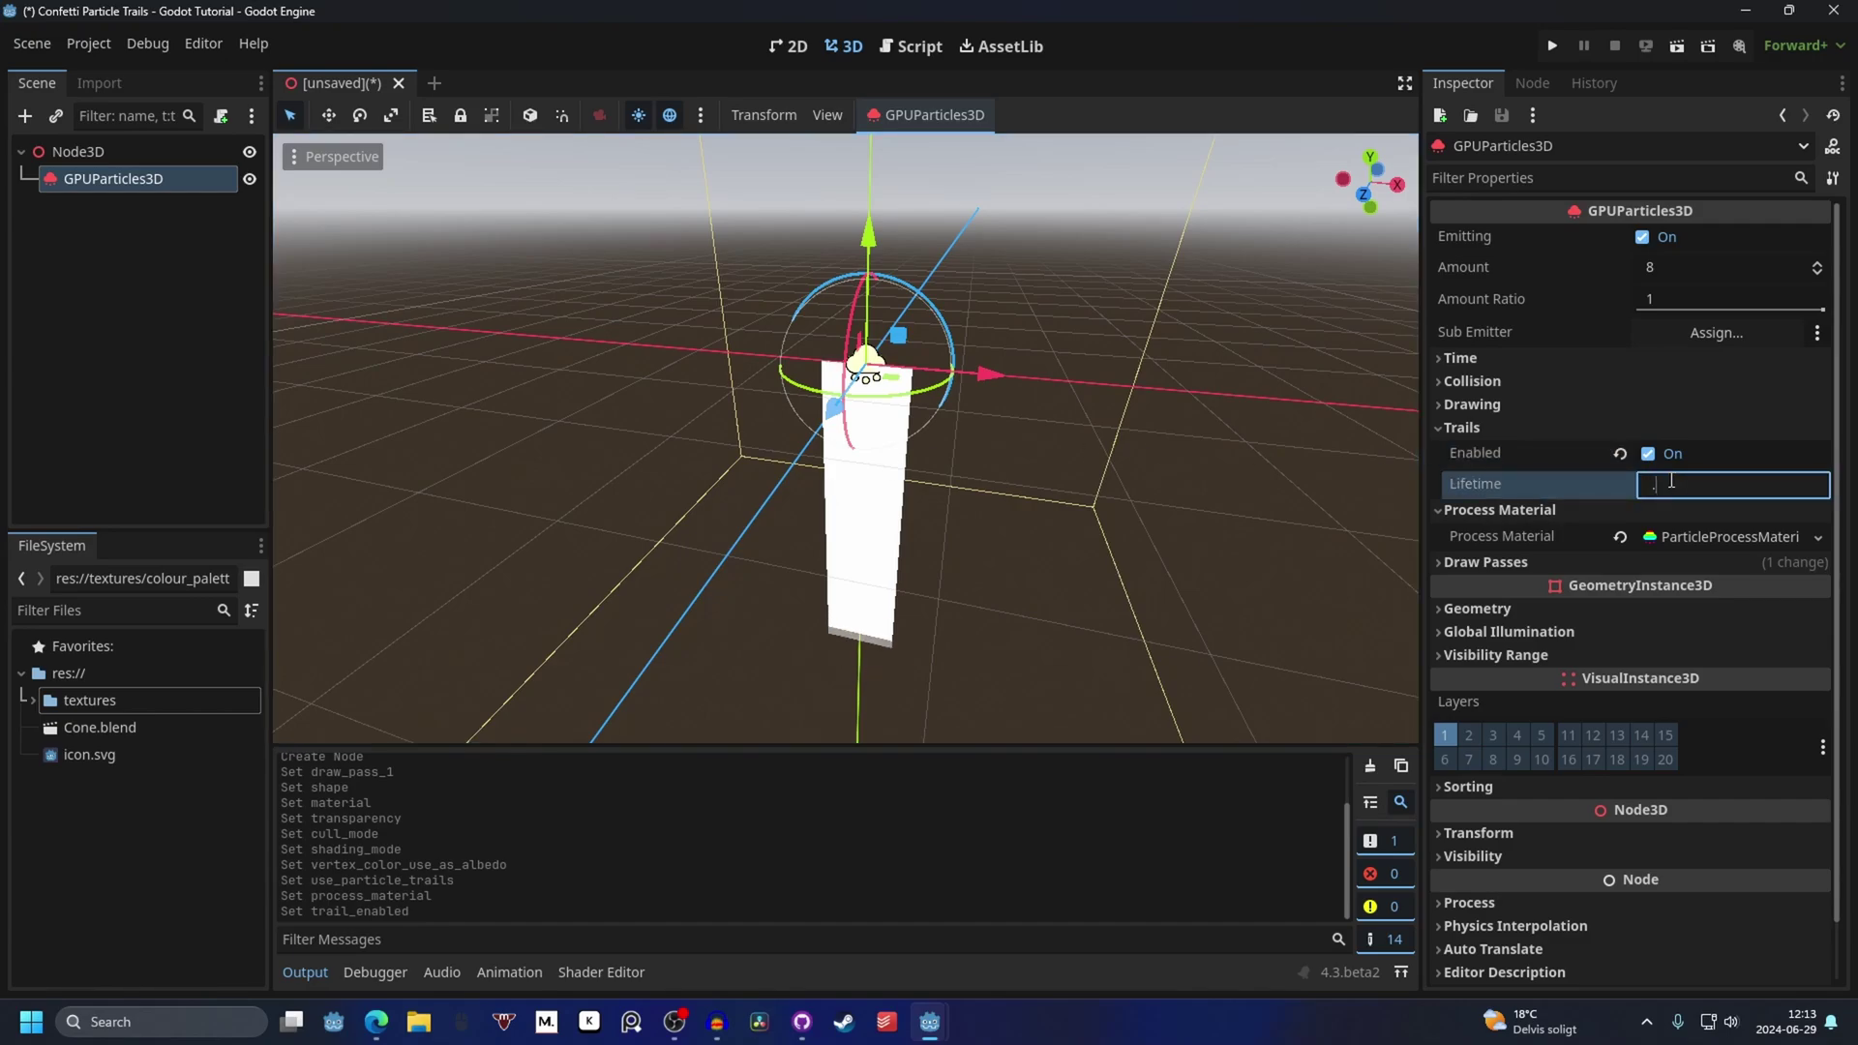
pyautogui.write('0.2')
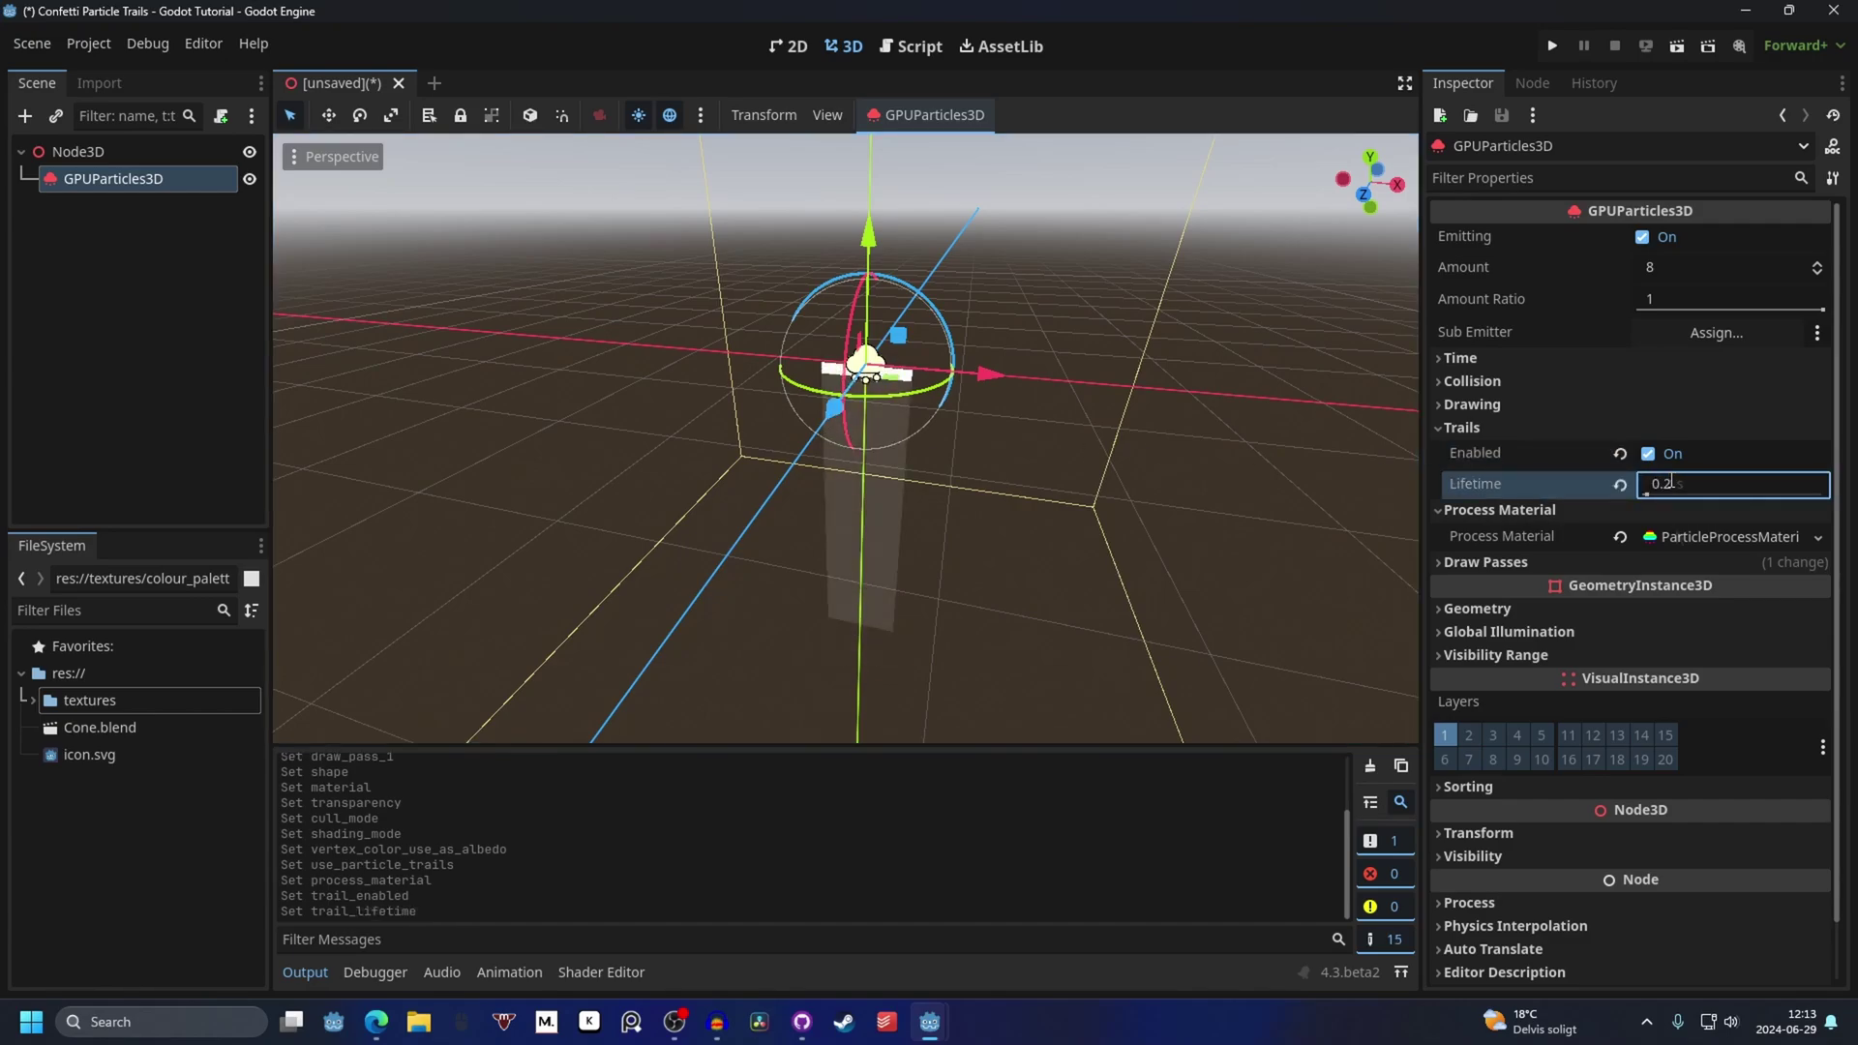
# Step: Open the process material's spawn velocity settings and set the maximum initial velocity to 5
pyautogui.click(1704, 538)
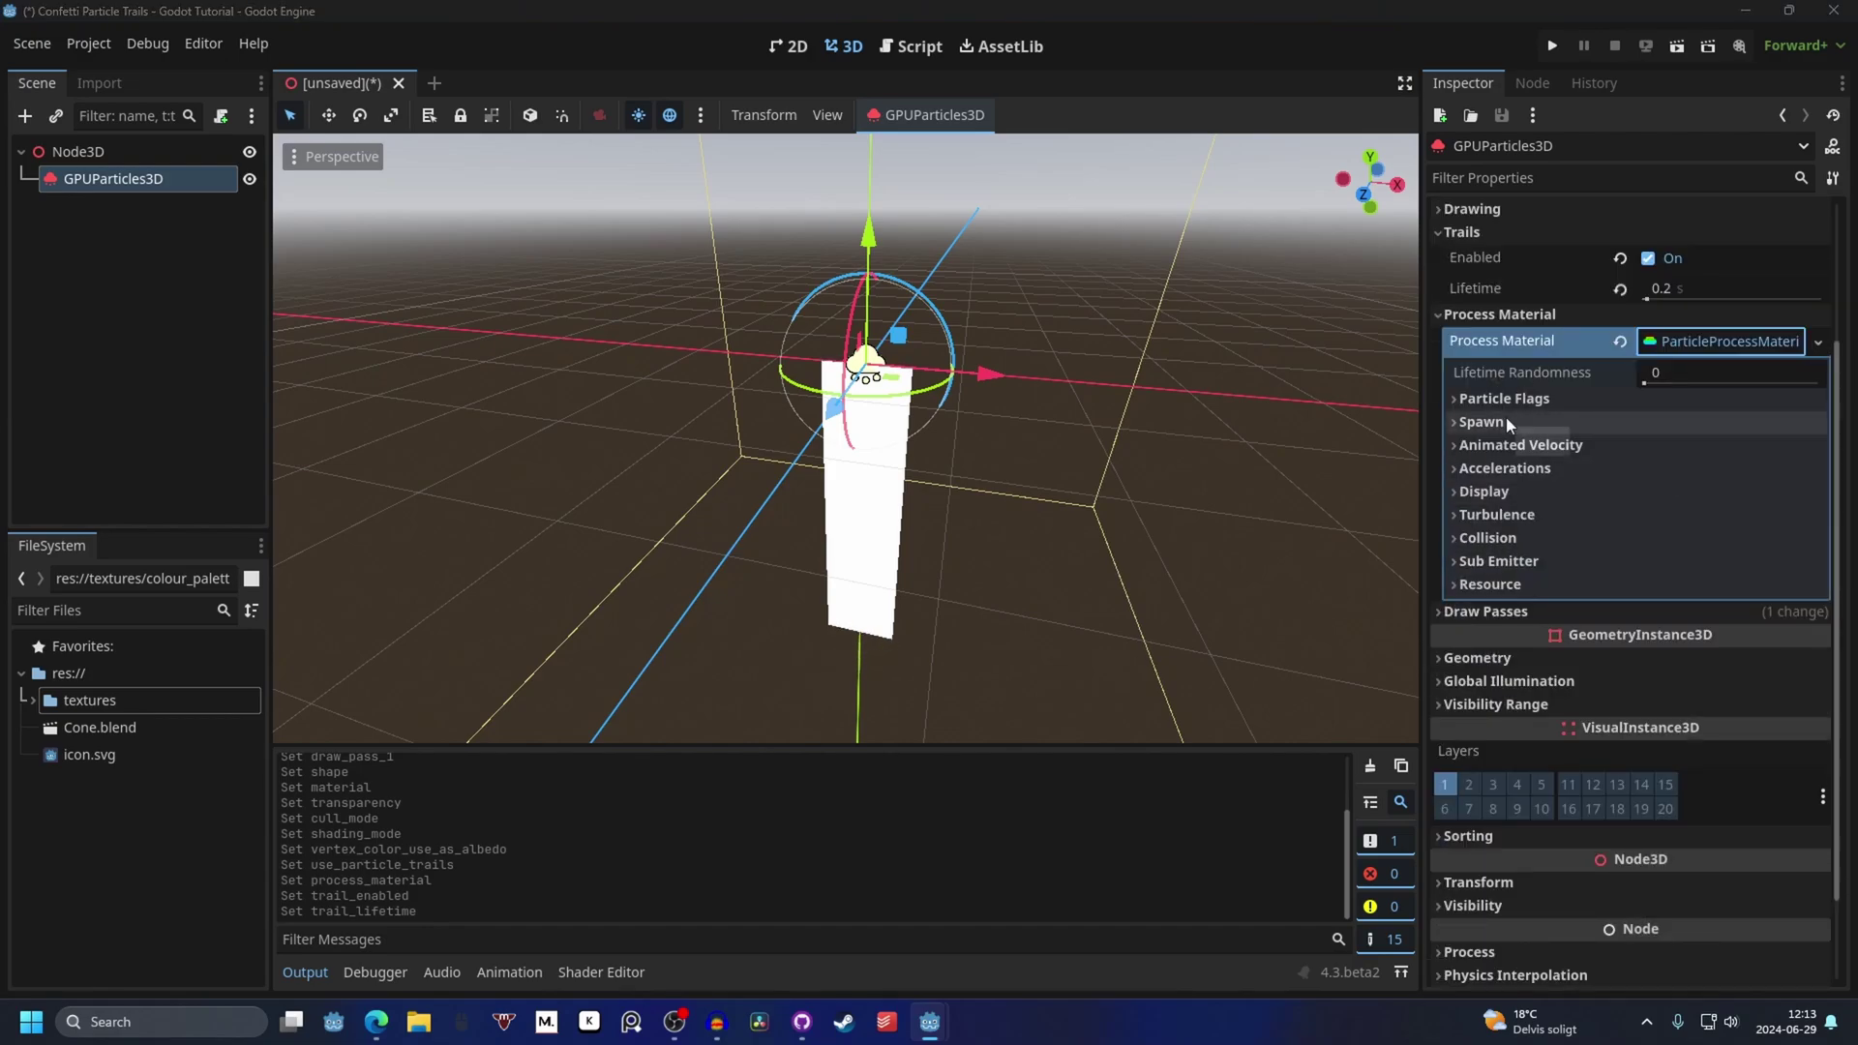
pyautogui.click(1506, 422)
pyautogui.click(1519, 499)
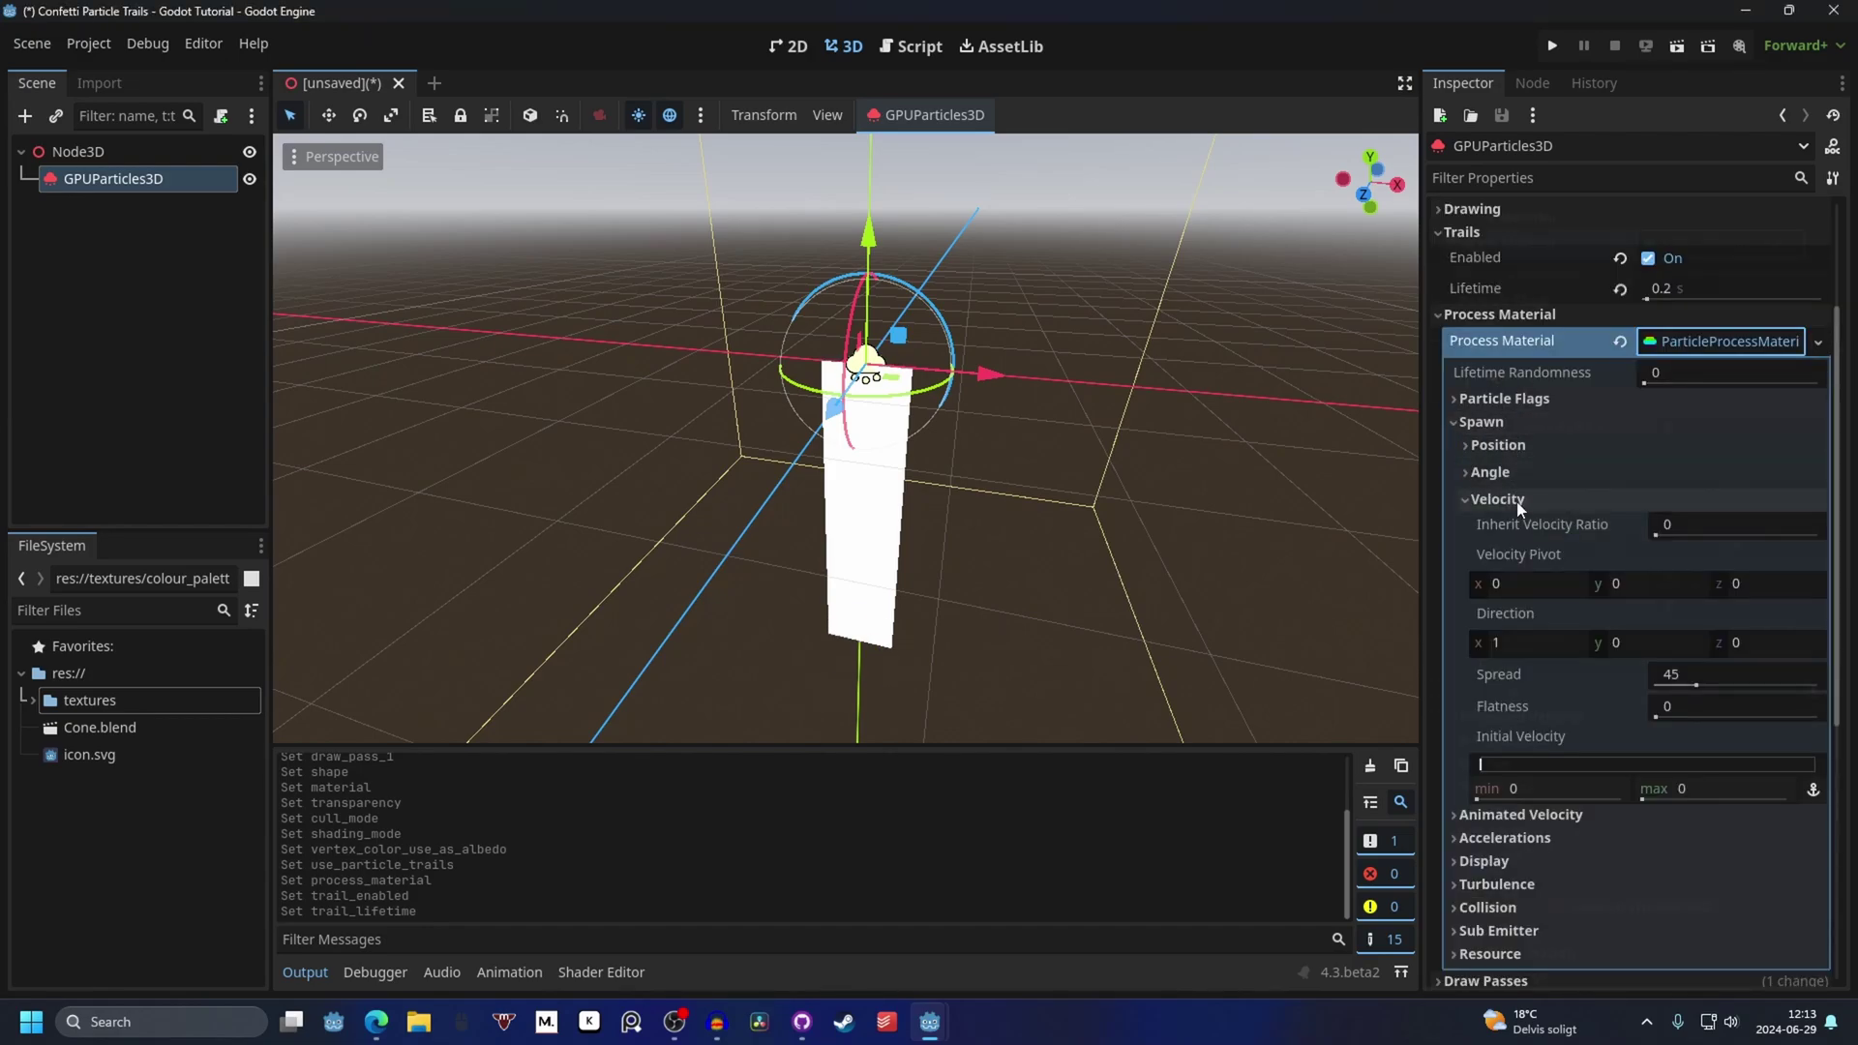
pyautogui.scroll(-2, 1549, 619)
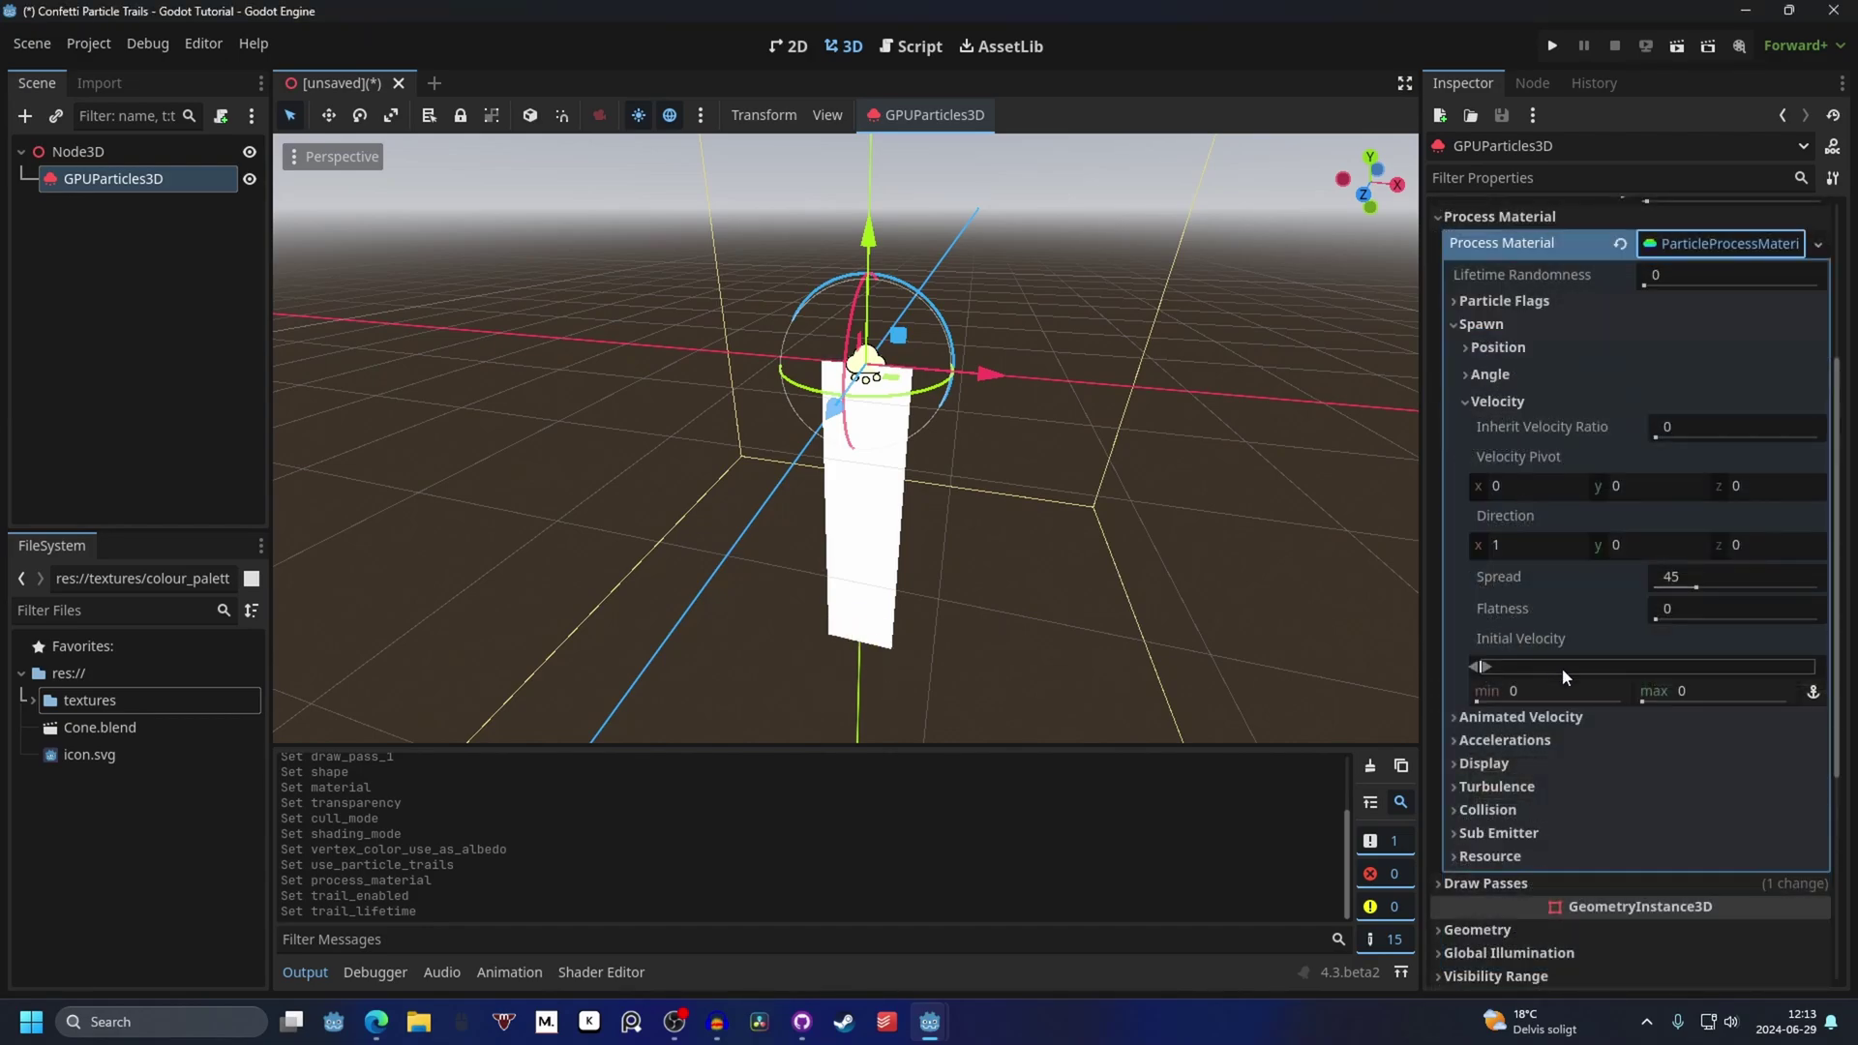
pyautogui.click(1713, 693)
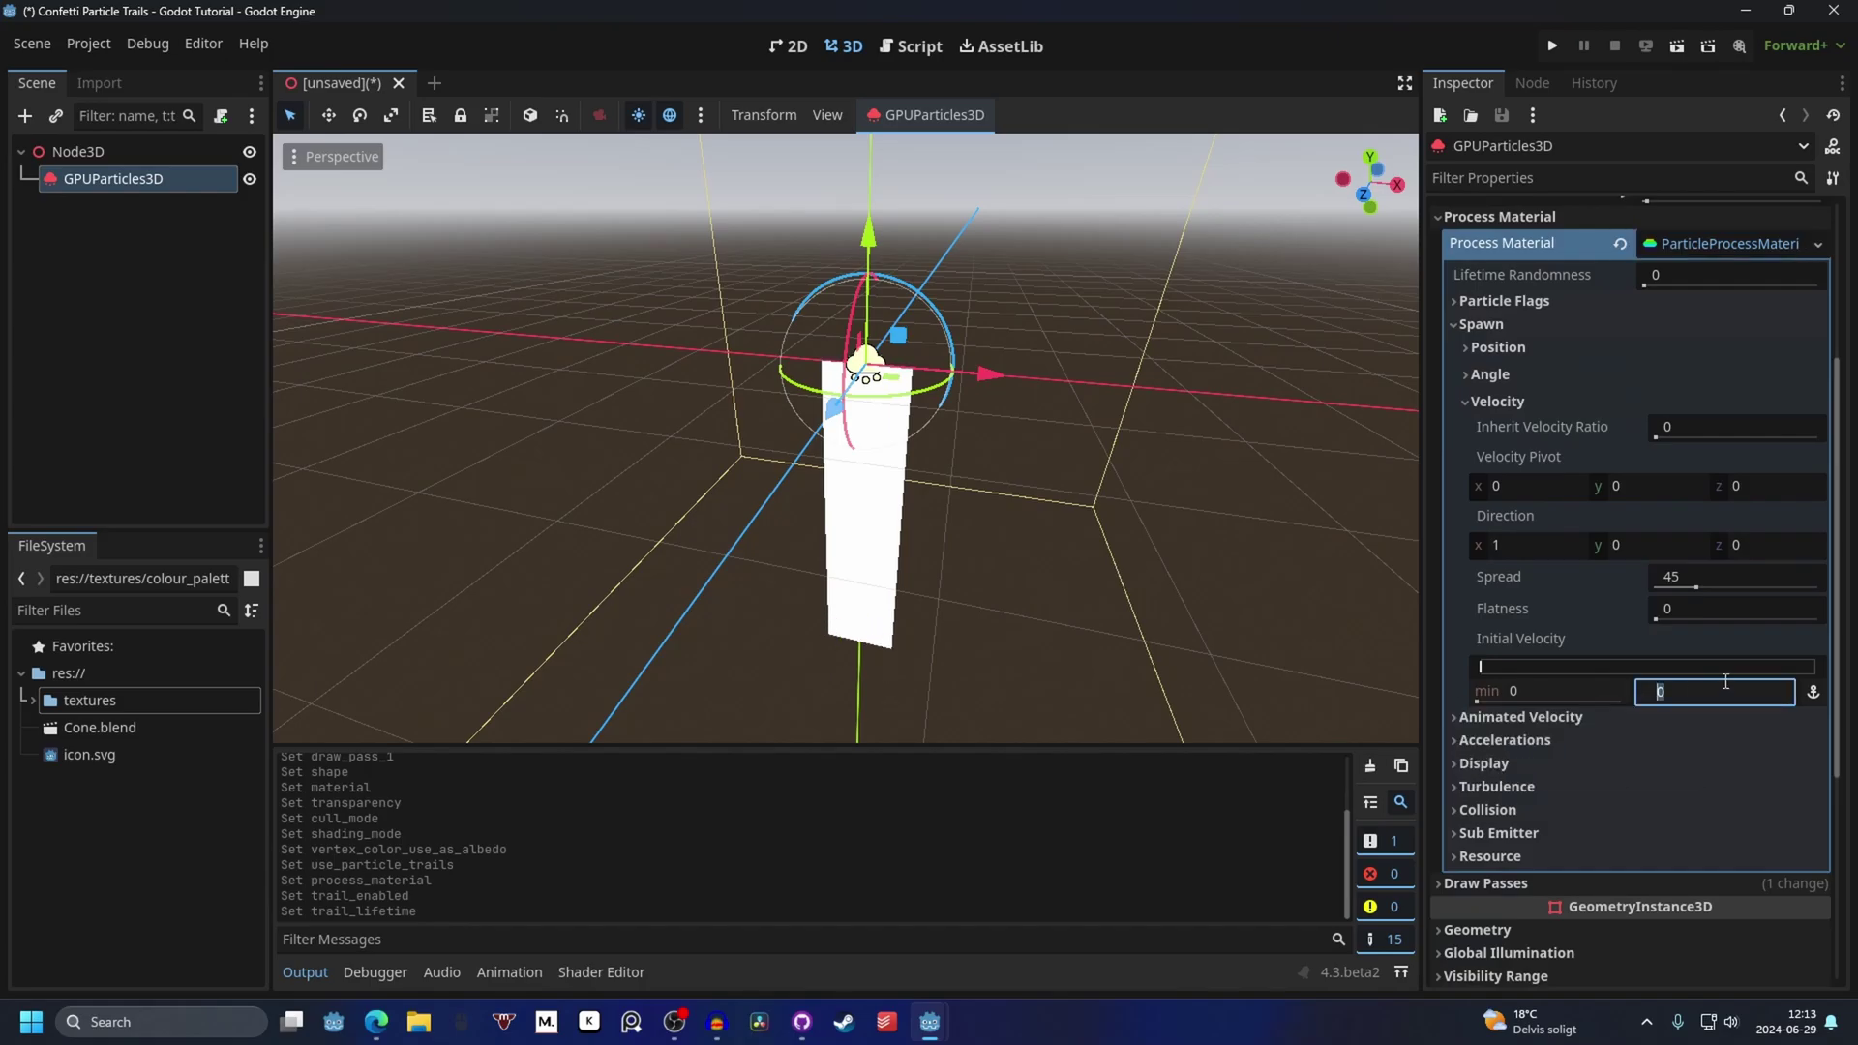
pyautogui.moveTo(1113, 330); pyautogui.dragTo(1172, 396, button='middle')
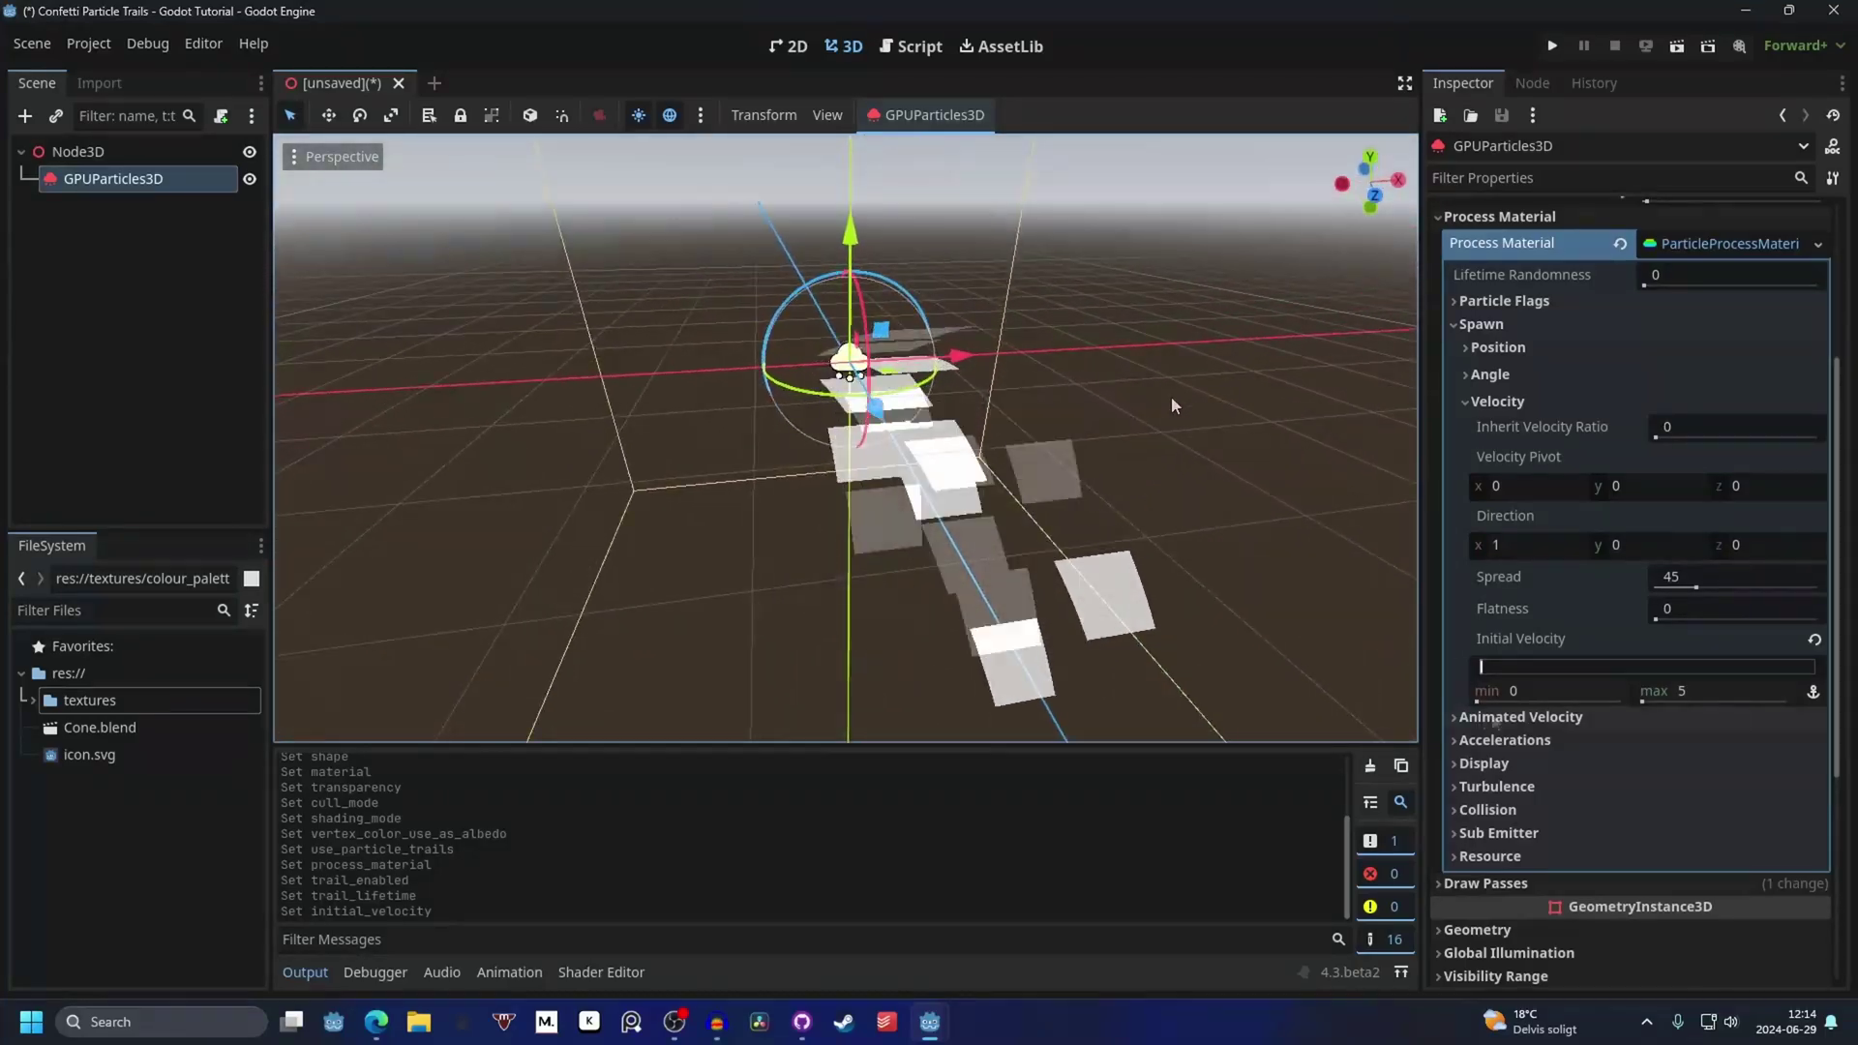
# Step: Collapse the spawn settings and set the process material's gravity to 5 on the Y axis
pyautogui.click(1497, 328)
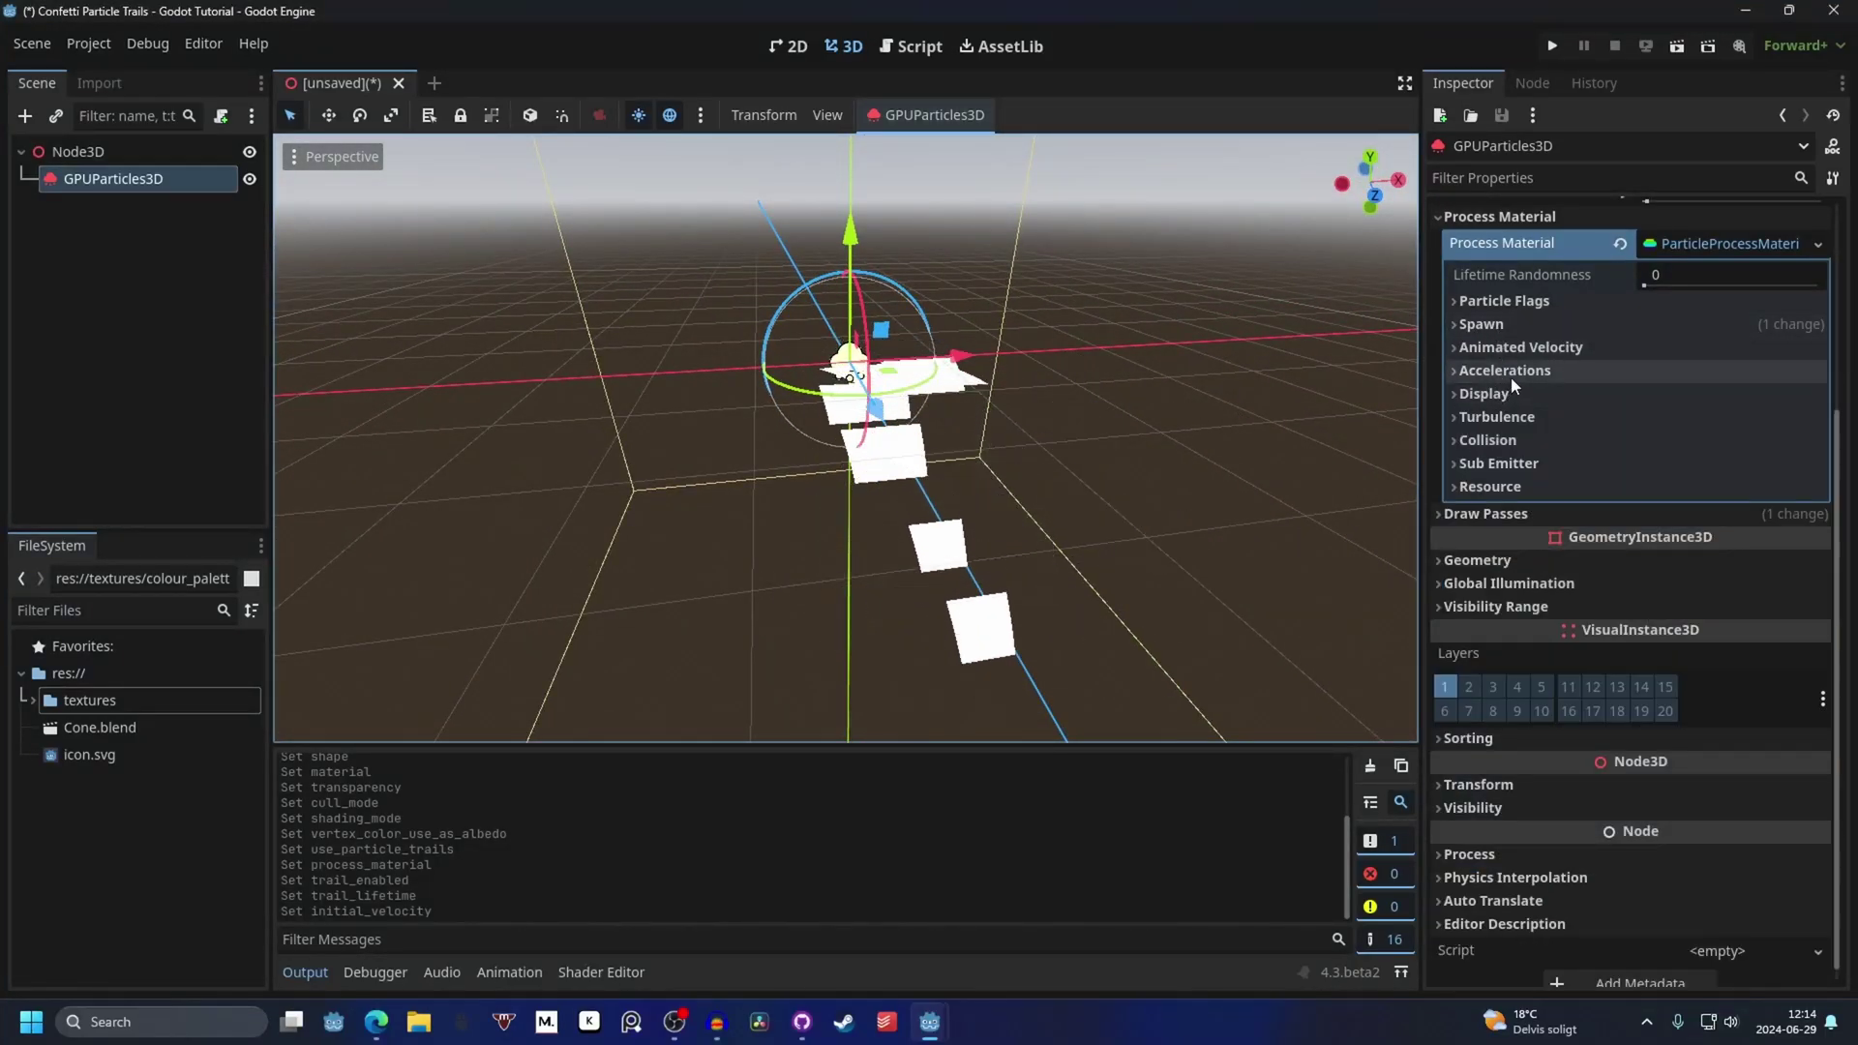
pyautogui.click(1505, 373)
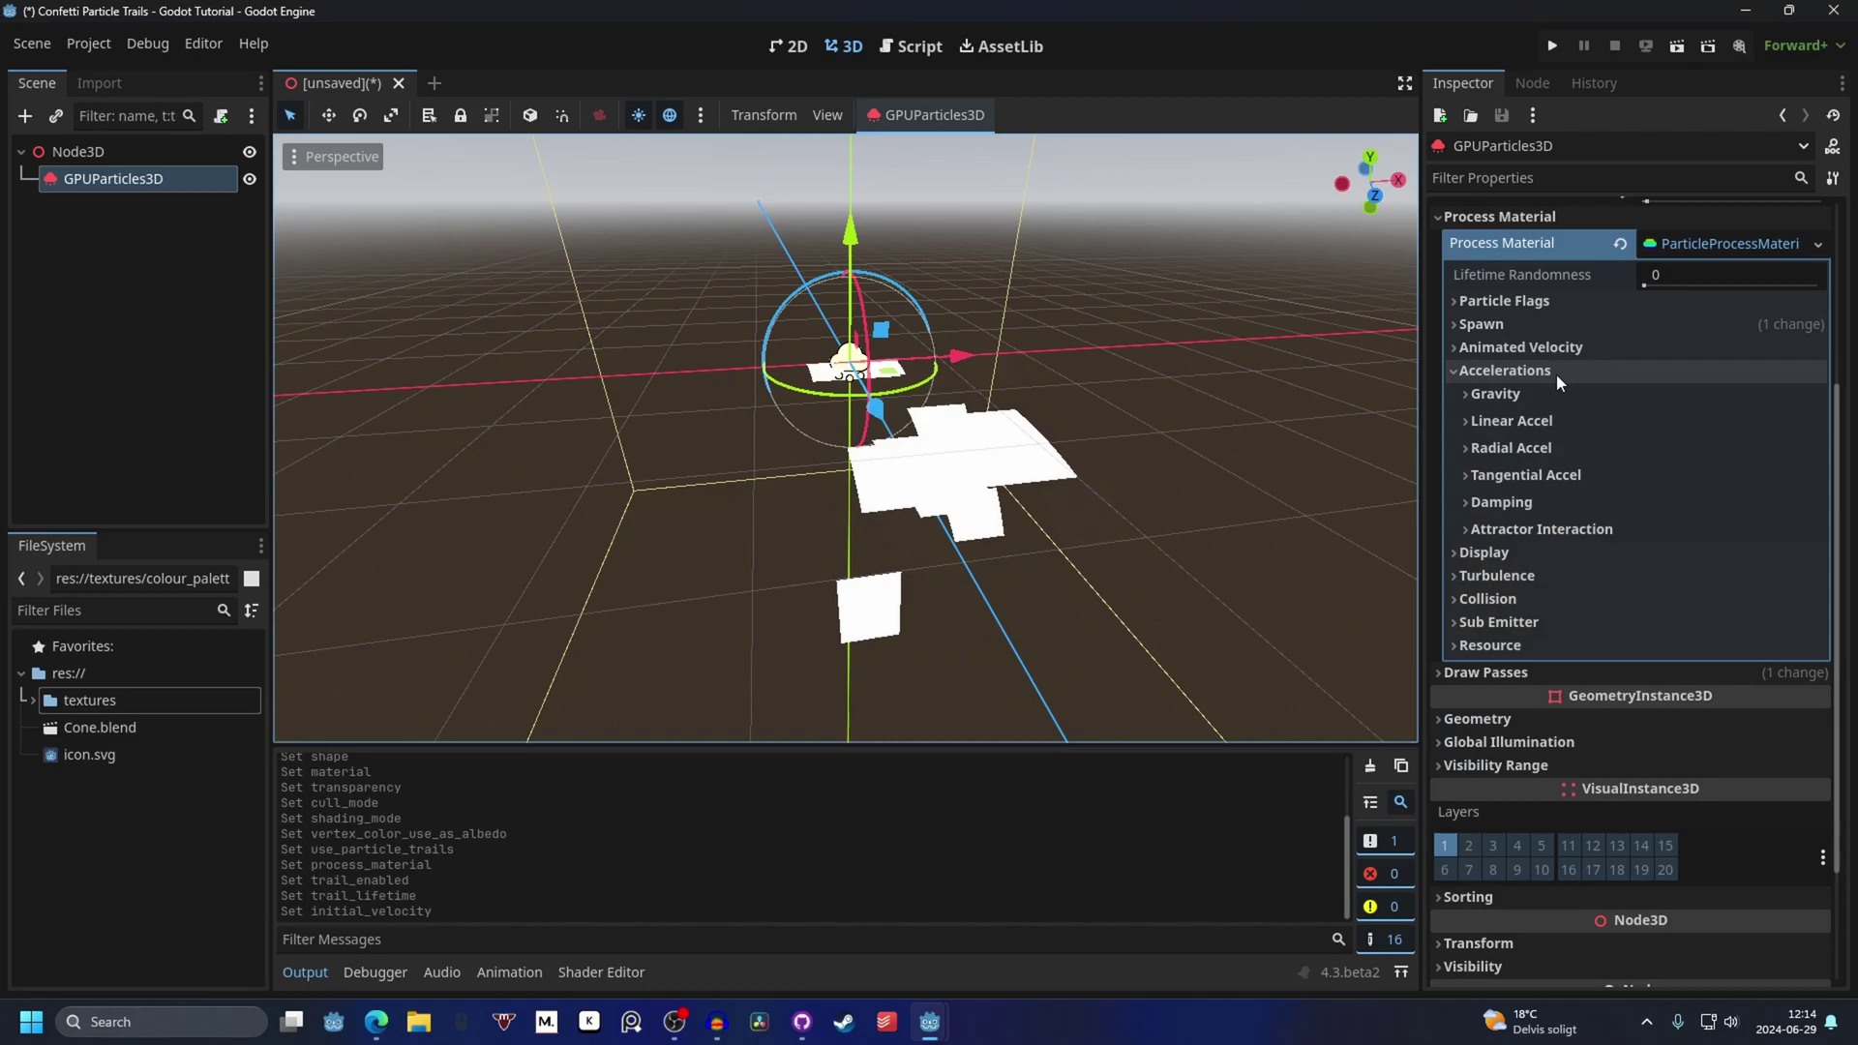
pyautogui.click(1518, 395)
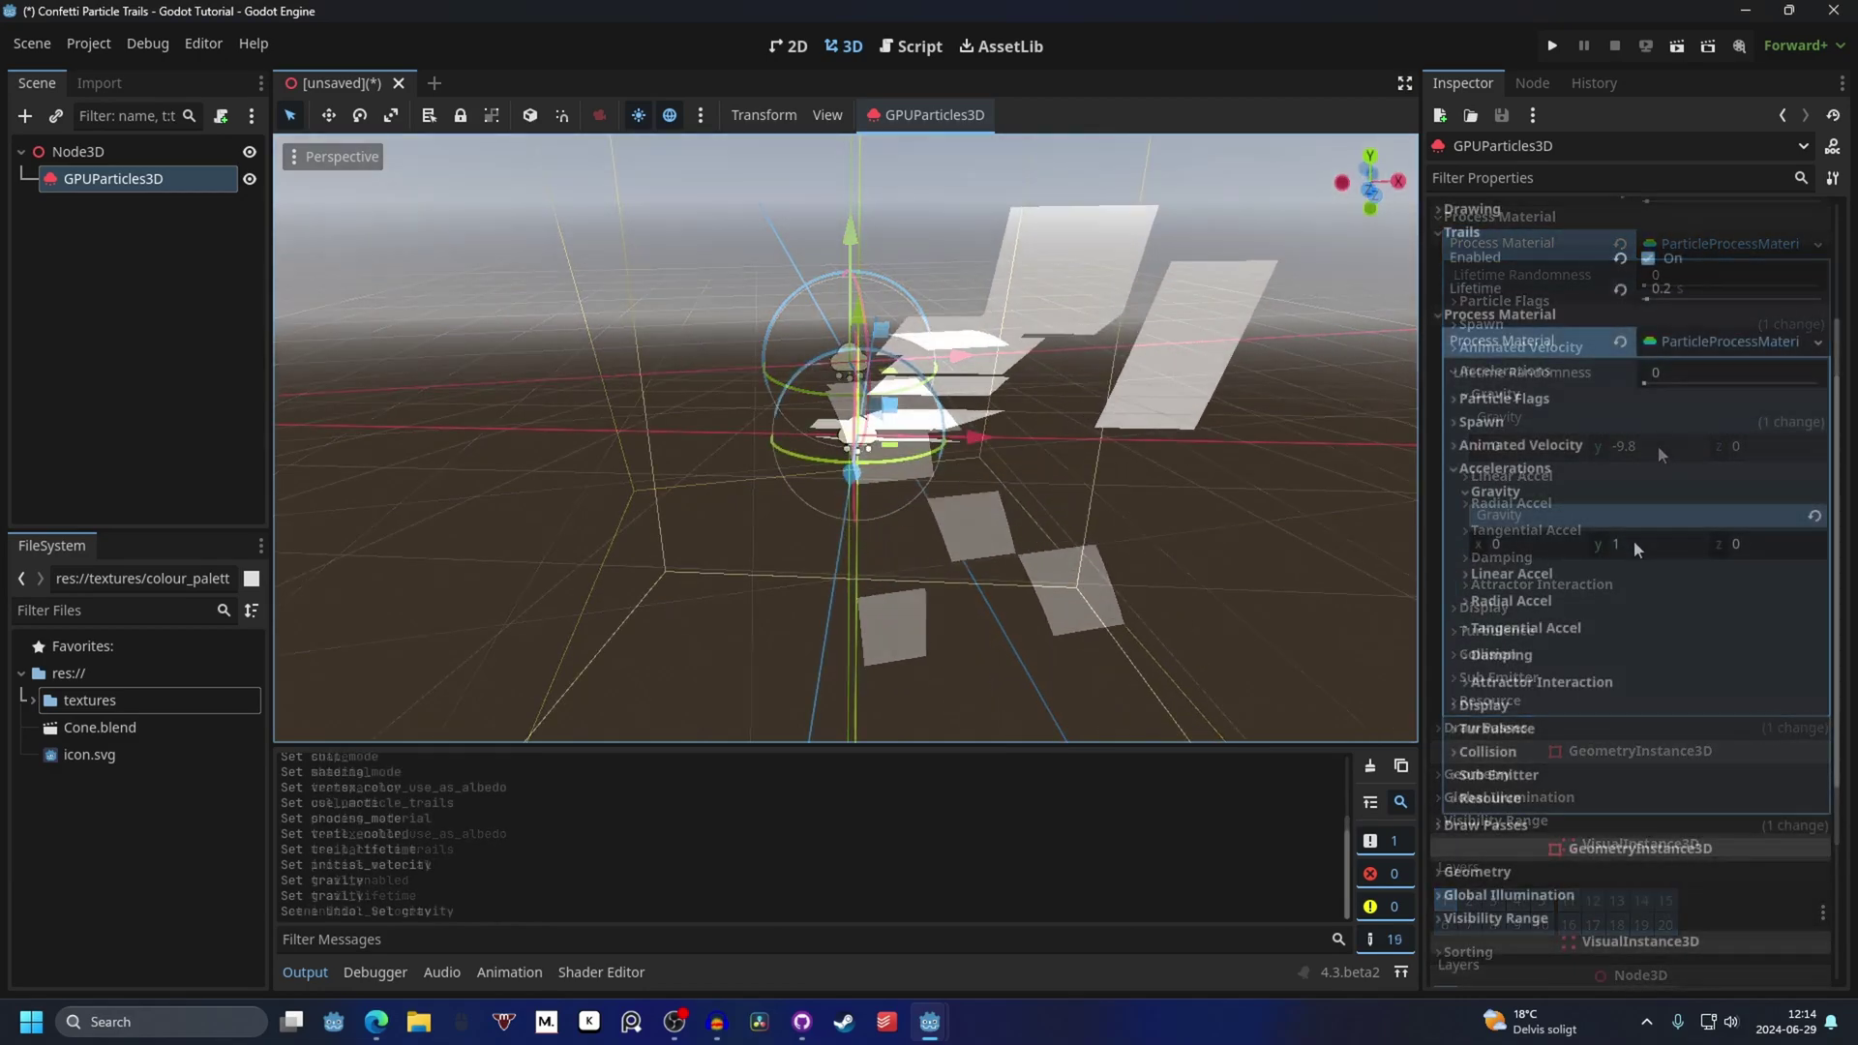
pyautogui.click(1616, 548)
pyautogui.write('5')
pyautogui.press('Return')
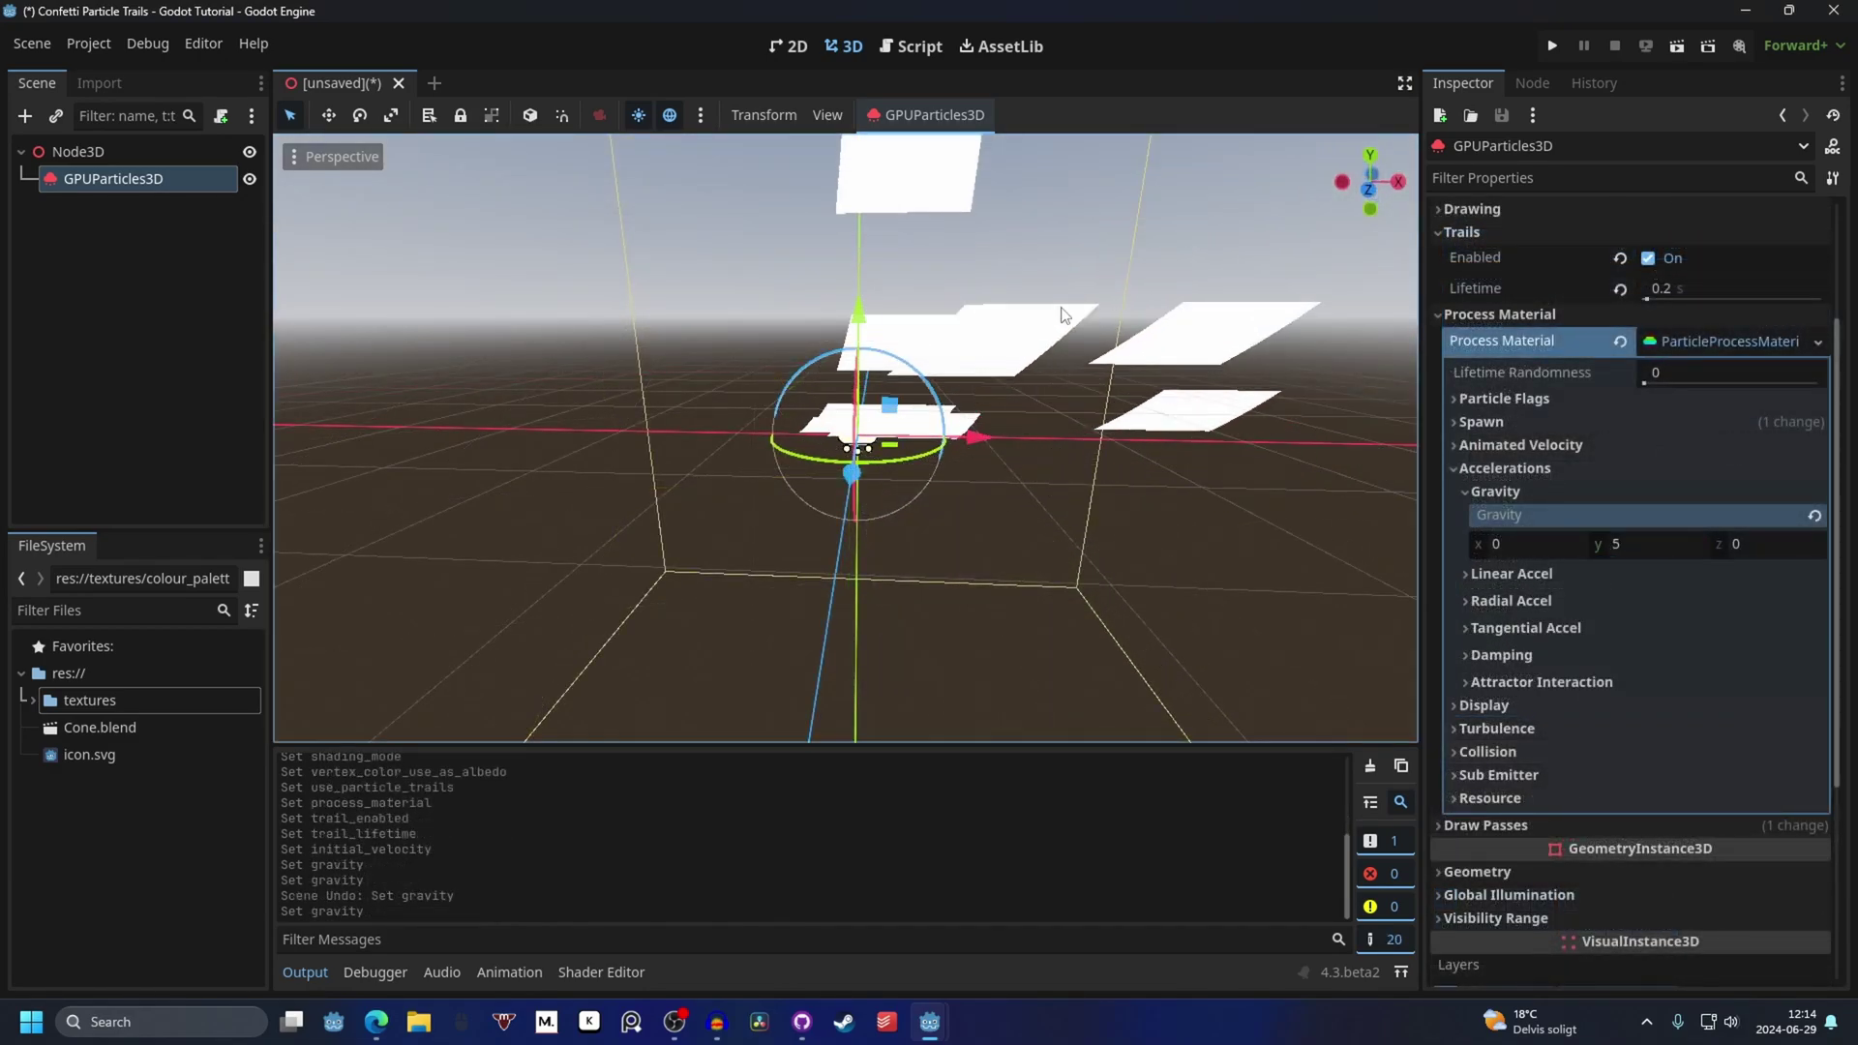
pyautogui.moveTo(949, 392); pyautogui.dragTo(1210, 450, button='middle')
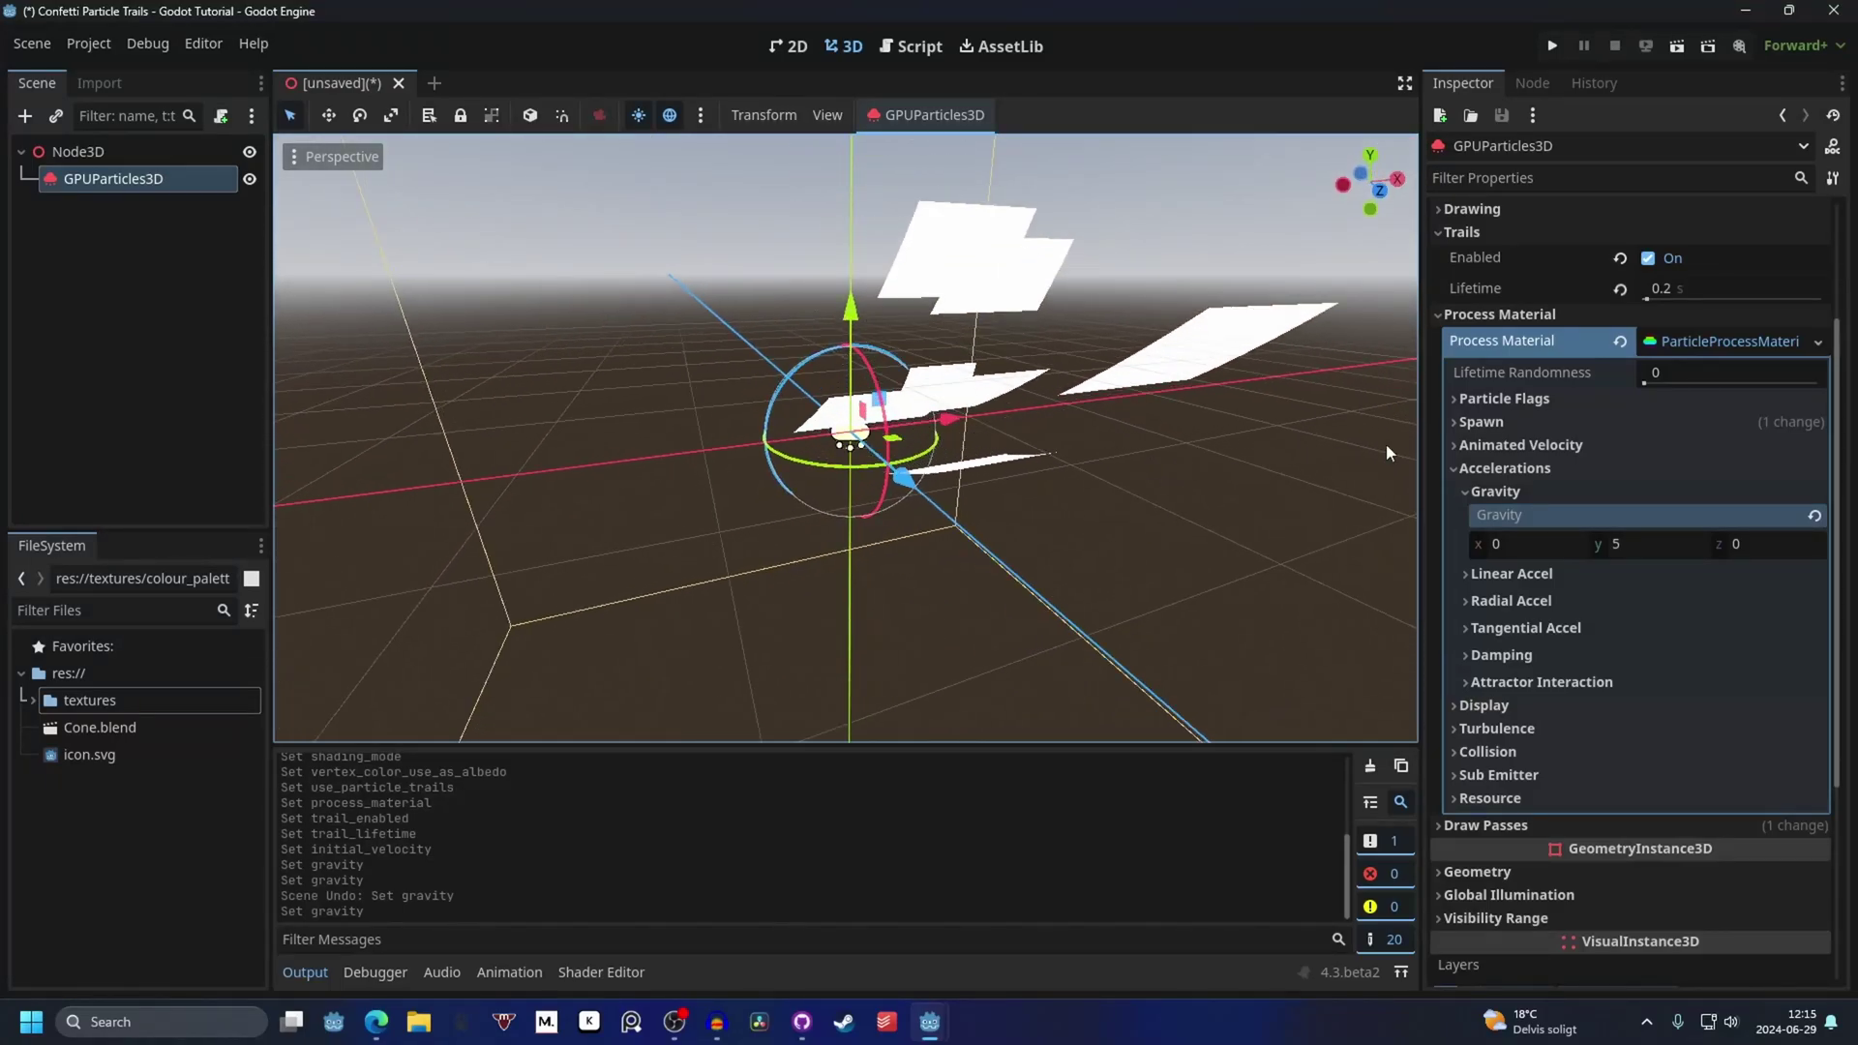
# Step: Point the particles' spawn direction upward by setting X to 0 and Y to 1
pyautogui.click(1513, 426)
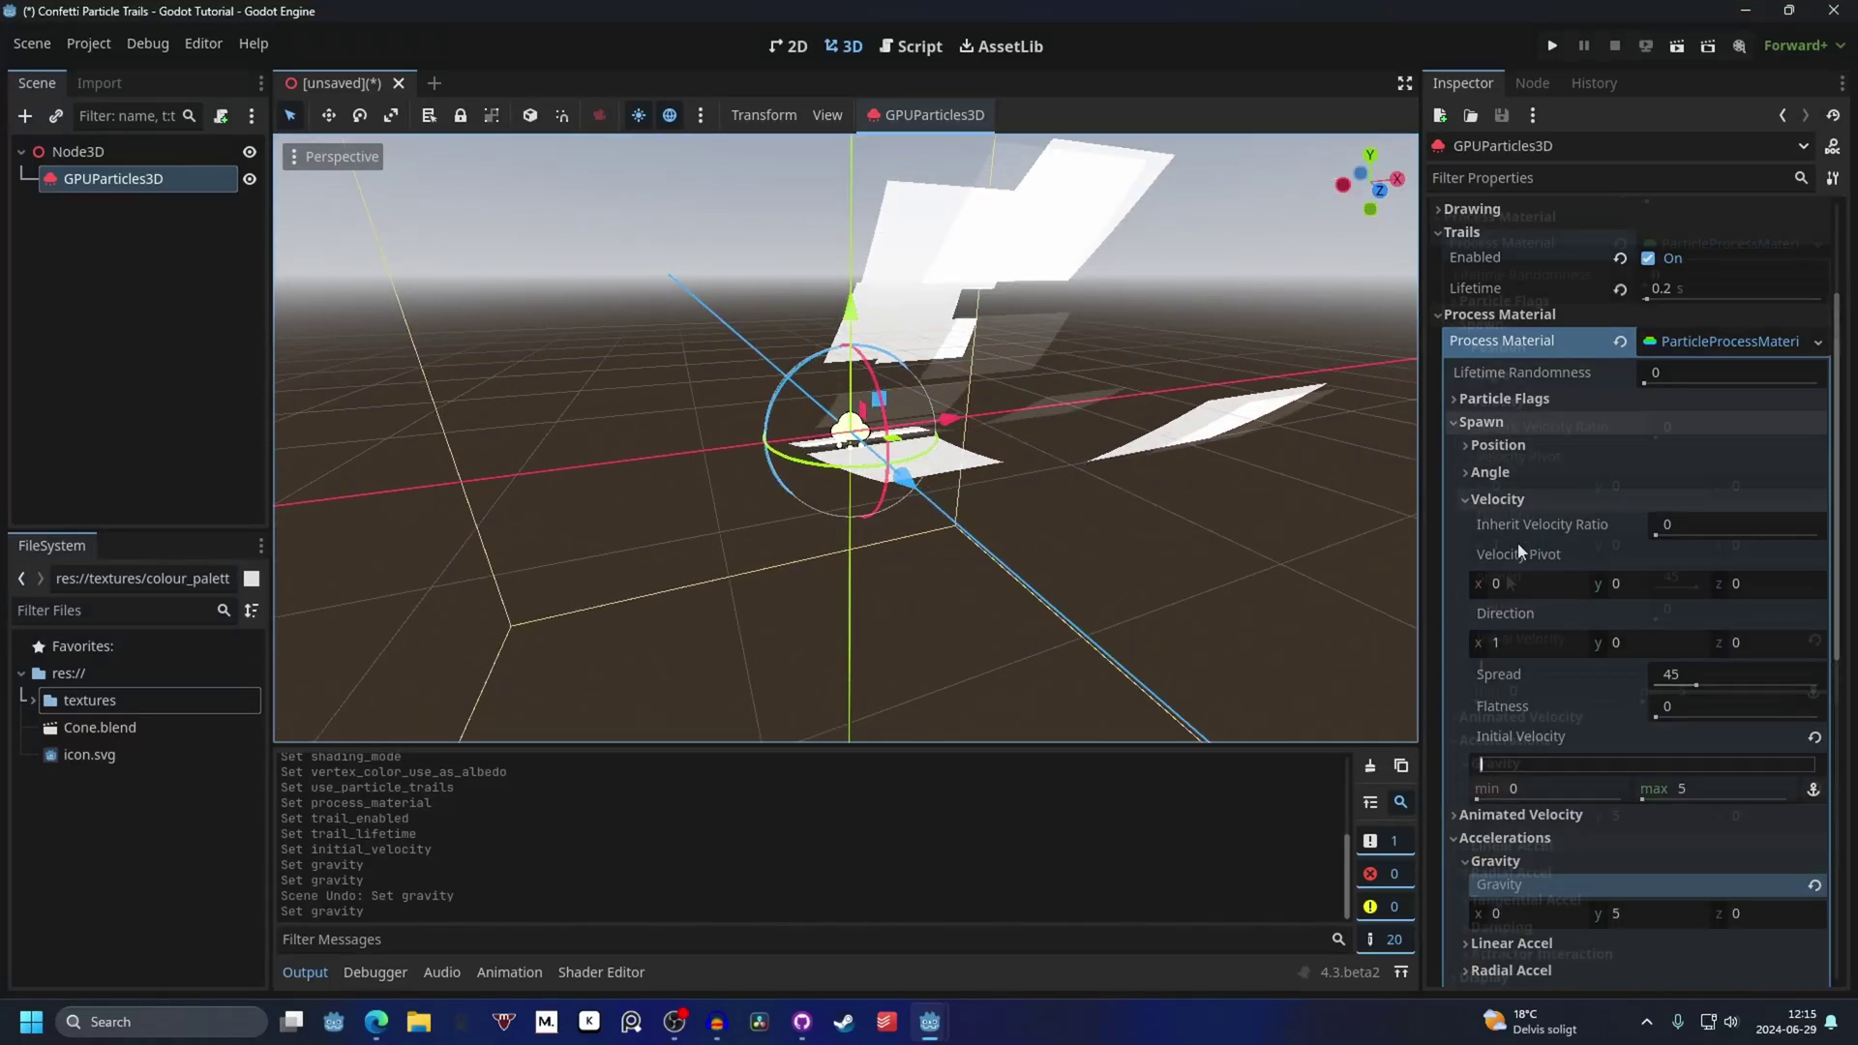
pyautogui.scroll(-2, 1517, 540)
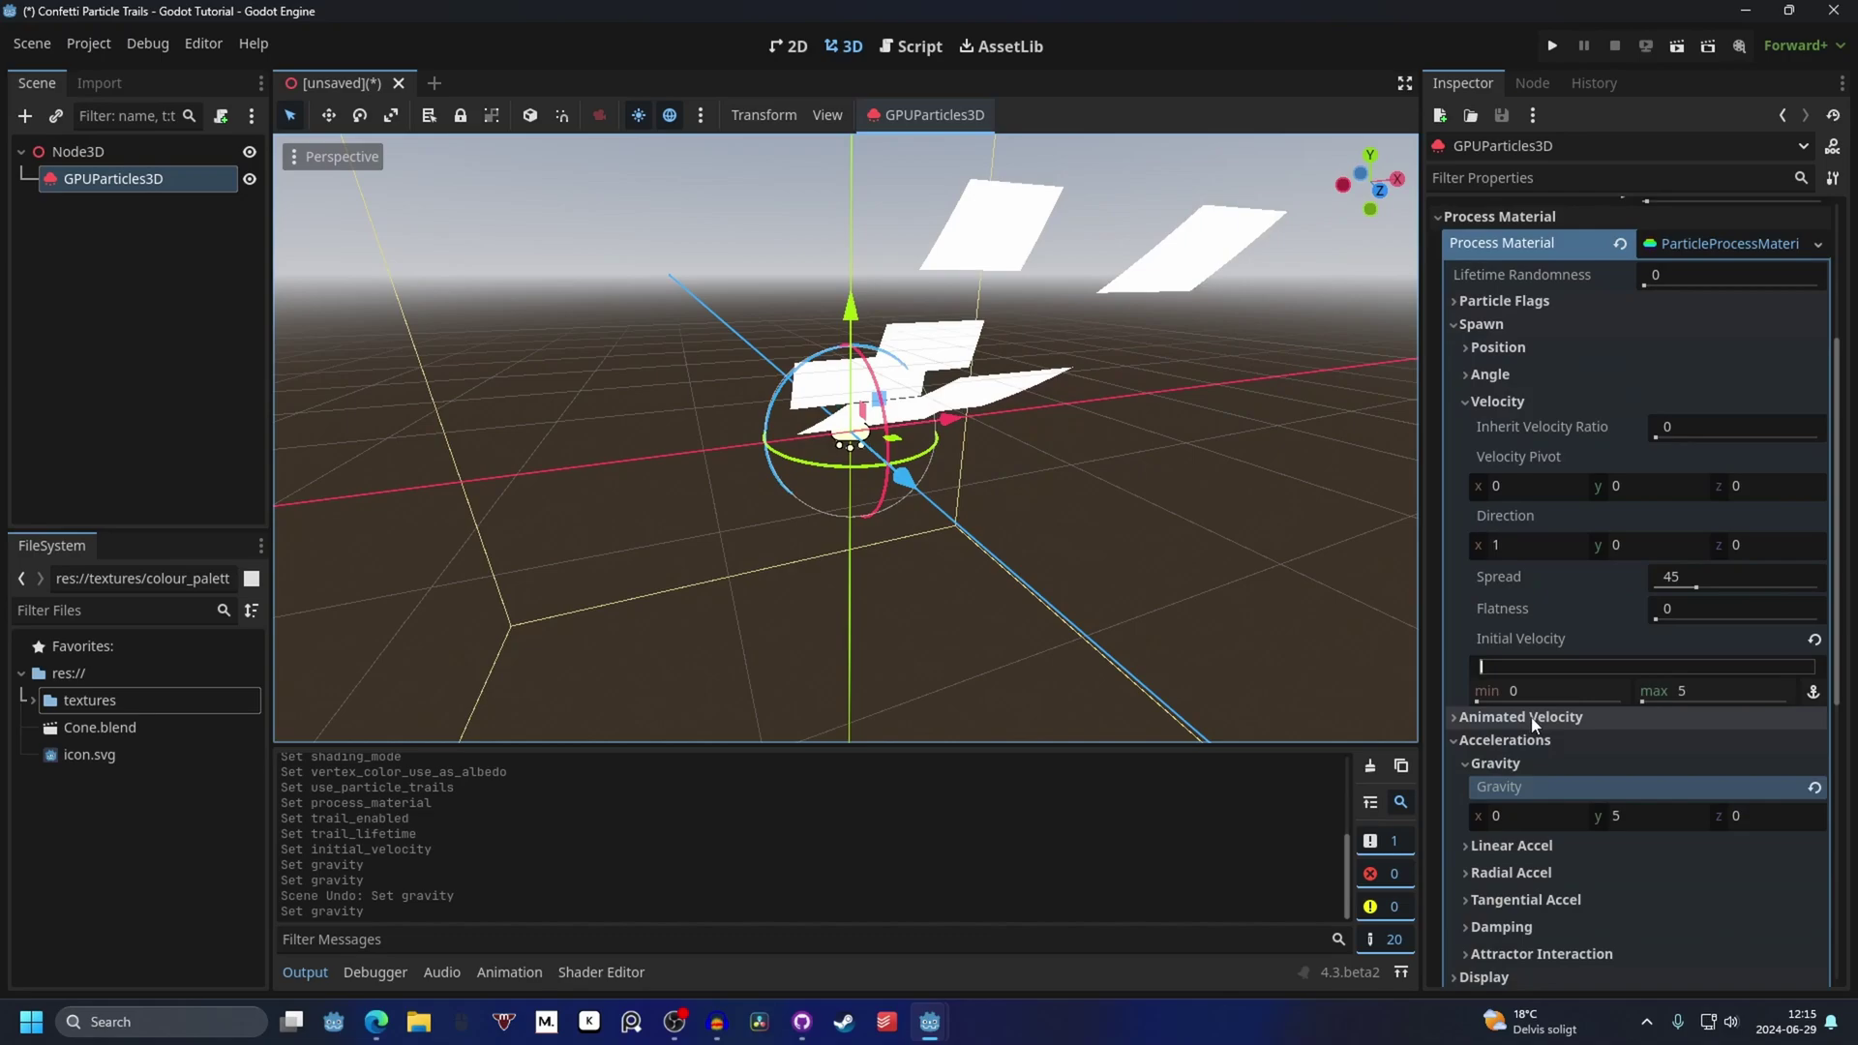
pyautogui.click(1537, 547)
pyautogui.write('0')
pyautogui.press('Return')
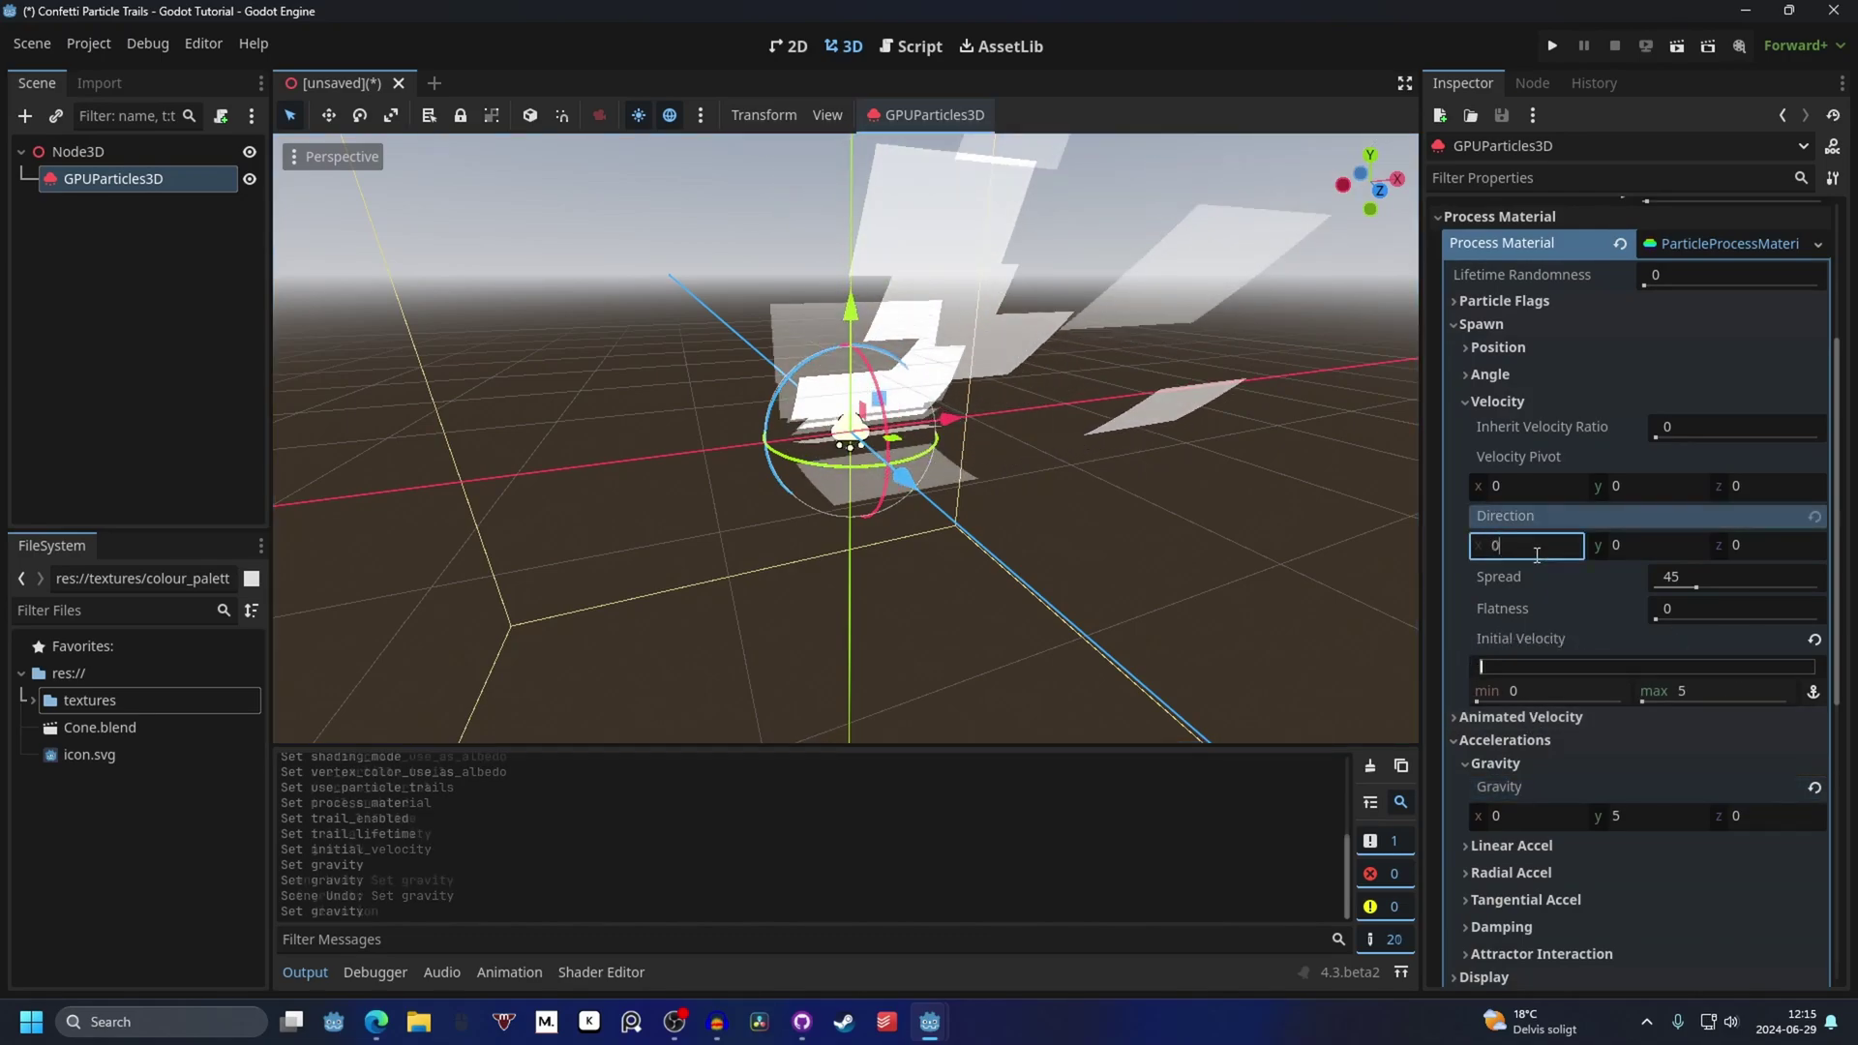
pyautogui.click(1646, 547)
pyautogui.write('1')
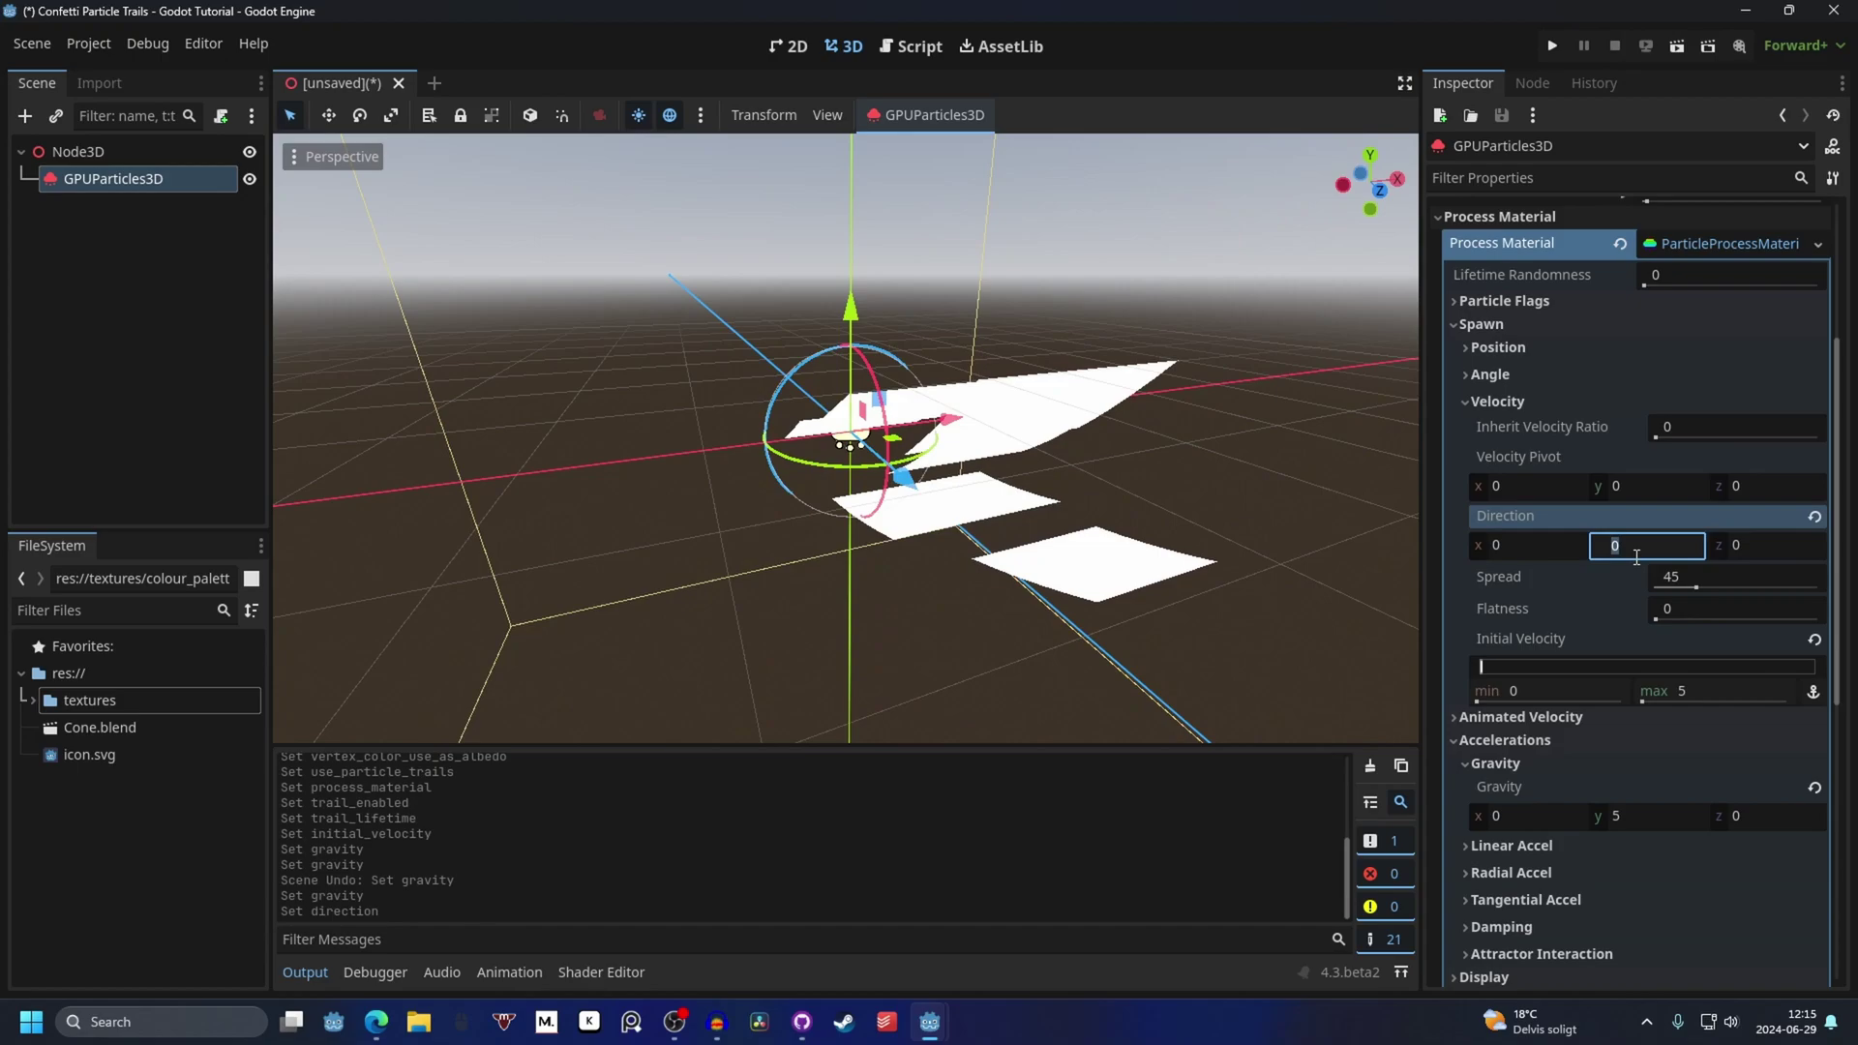
pyautogui.press('Return')
pyautogui.scroll(-3, 922, 345)
pyautogui.moveTo(922, 346); pyautogui.dragTo(912, 388, button='middle')
# Step: Collapse the velocity settings and set the maximum radial acceleration to 5
pyautogui.click(1513, 401)
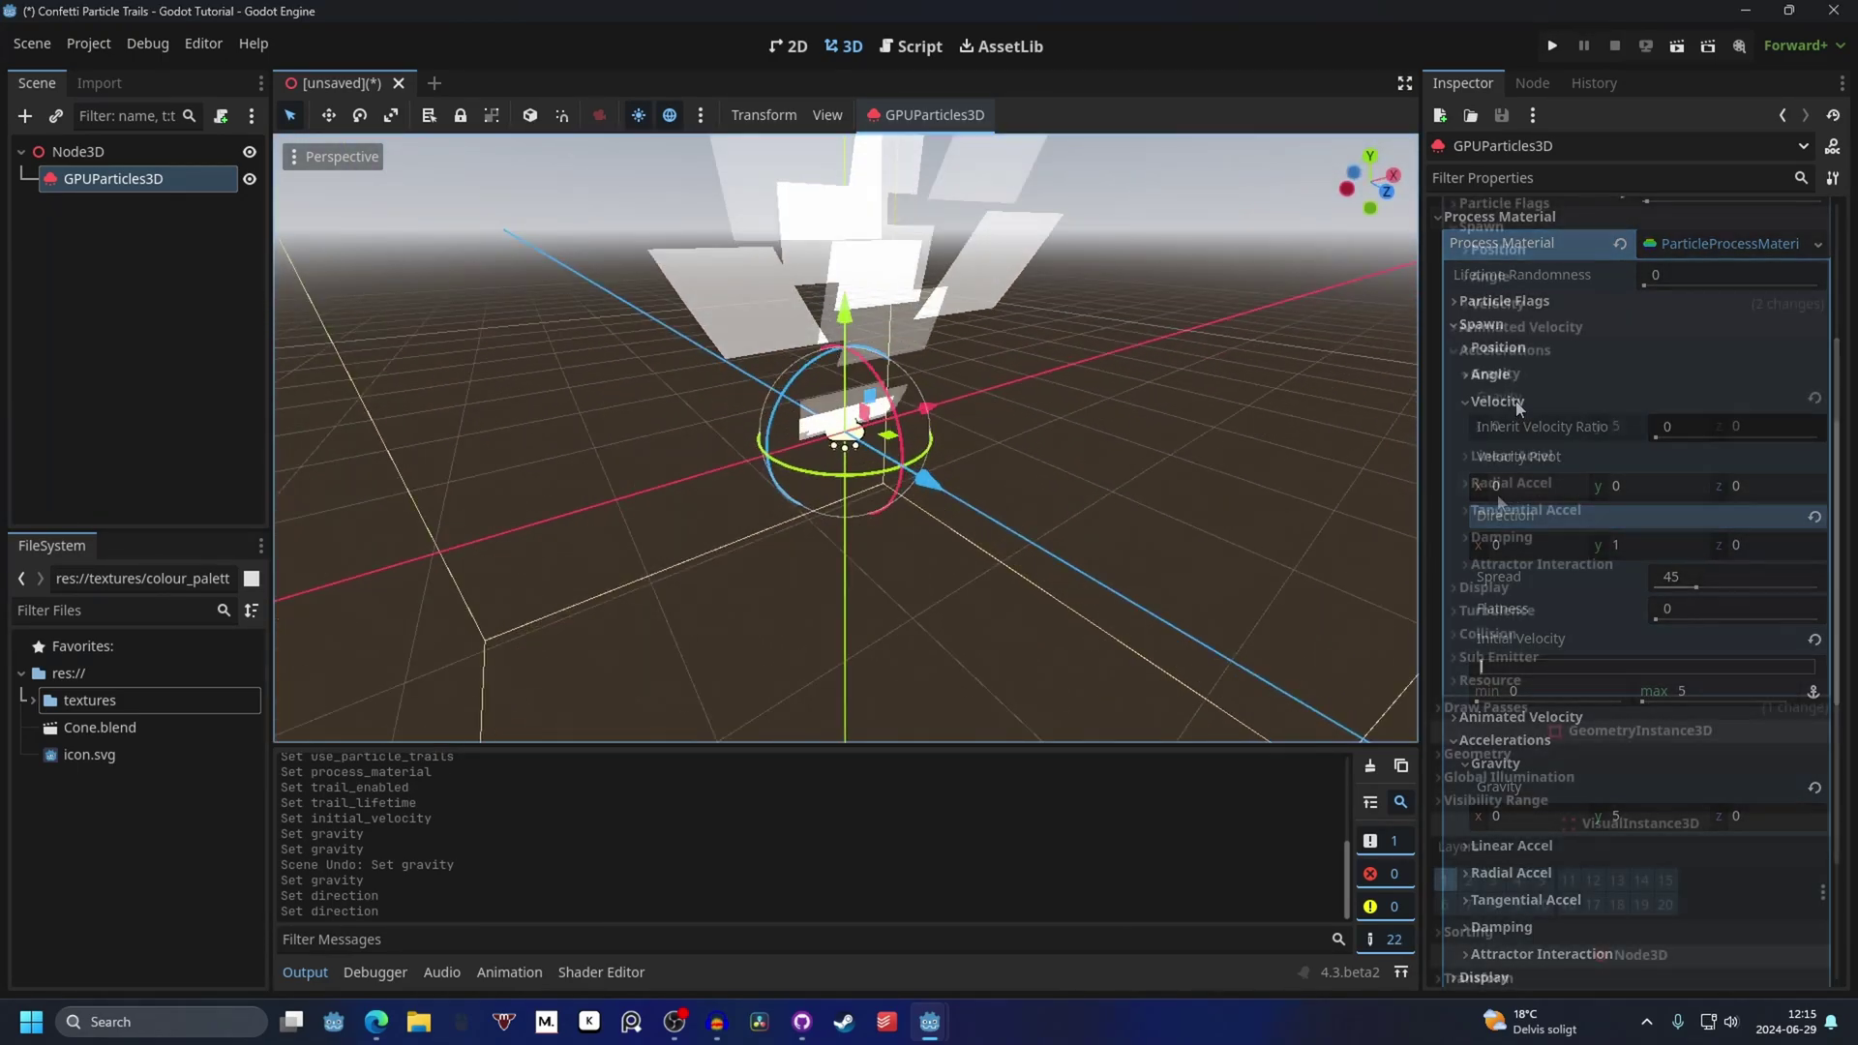
pyautogui.scroll(-2, 1454, 485)
pyautogui.click(1501, 483)
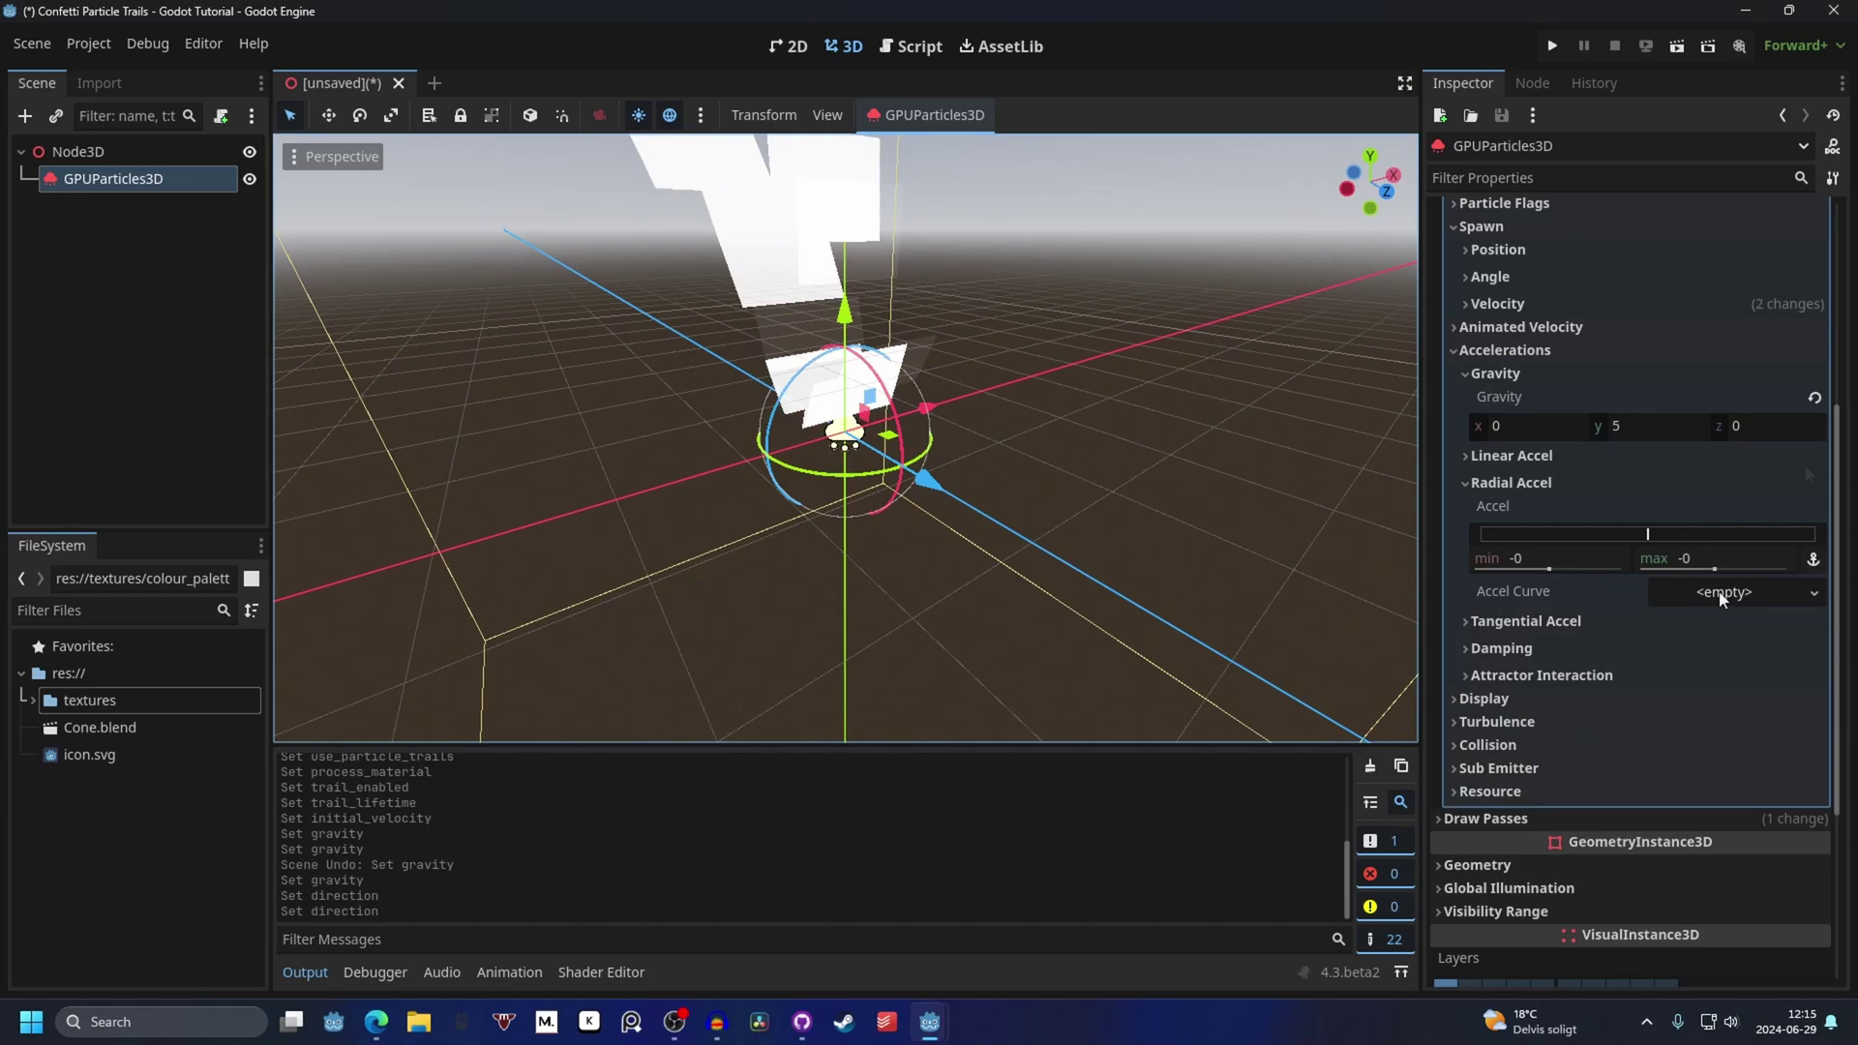
pyautogui.click(1710, 561)
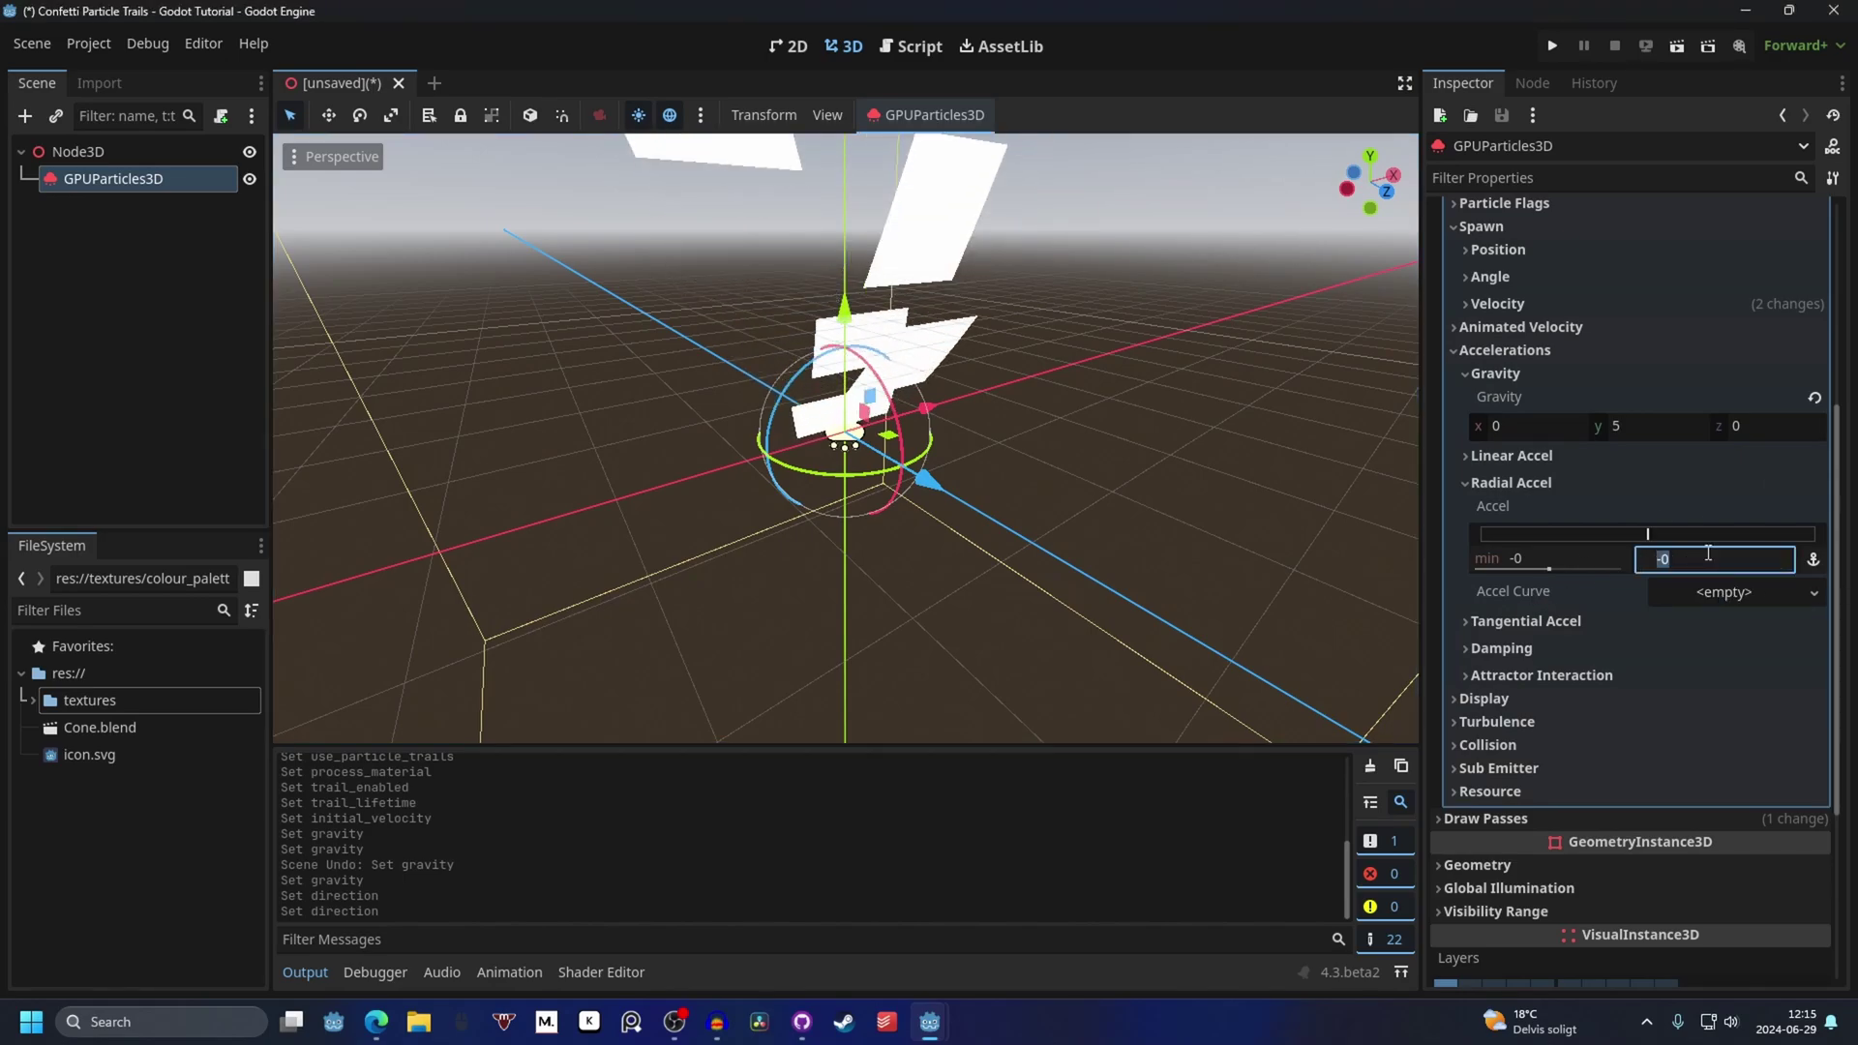
pyautogui.write('5')
# Step: Set the process material's maximum tangential acceleration to 5
pyautogui.click(1490, 623)
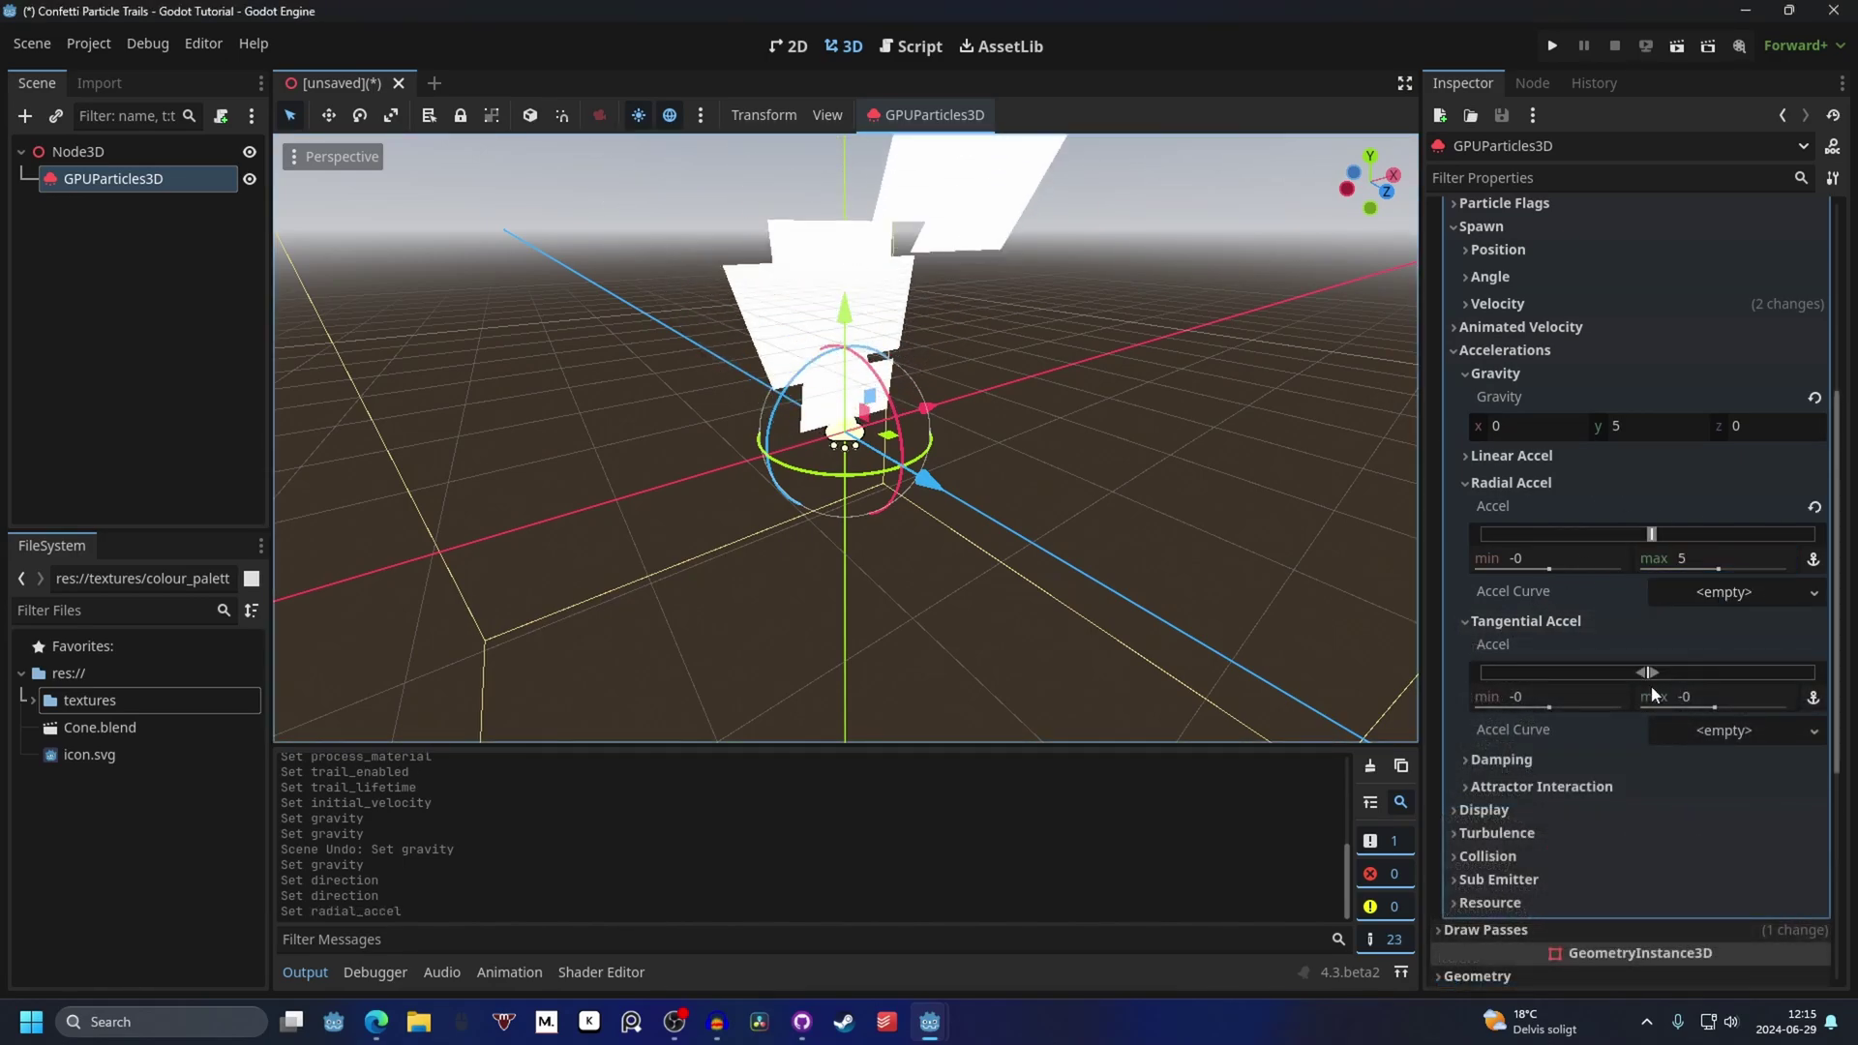
pyautogui.click(1684, 689)
pyautogui.write('5')
pyautogui.press('Return')
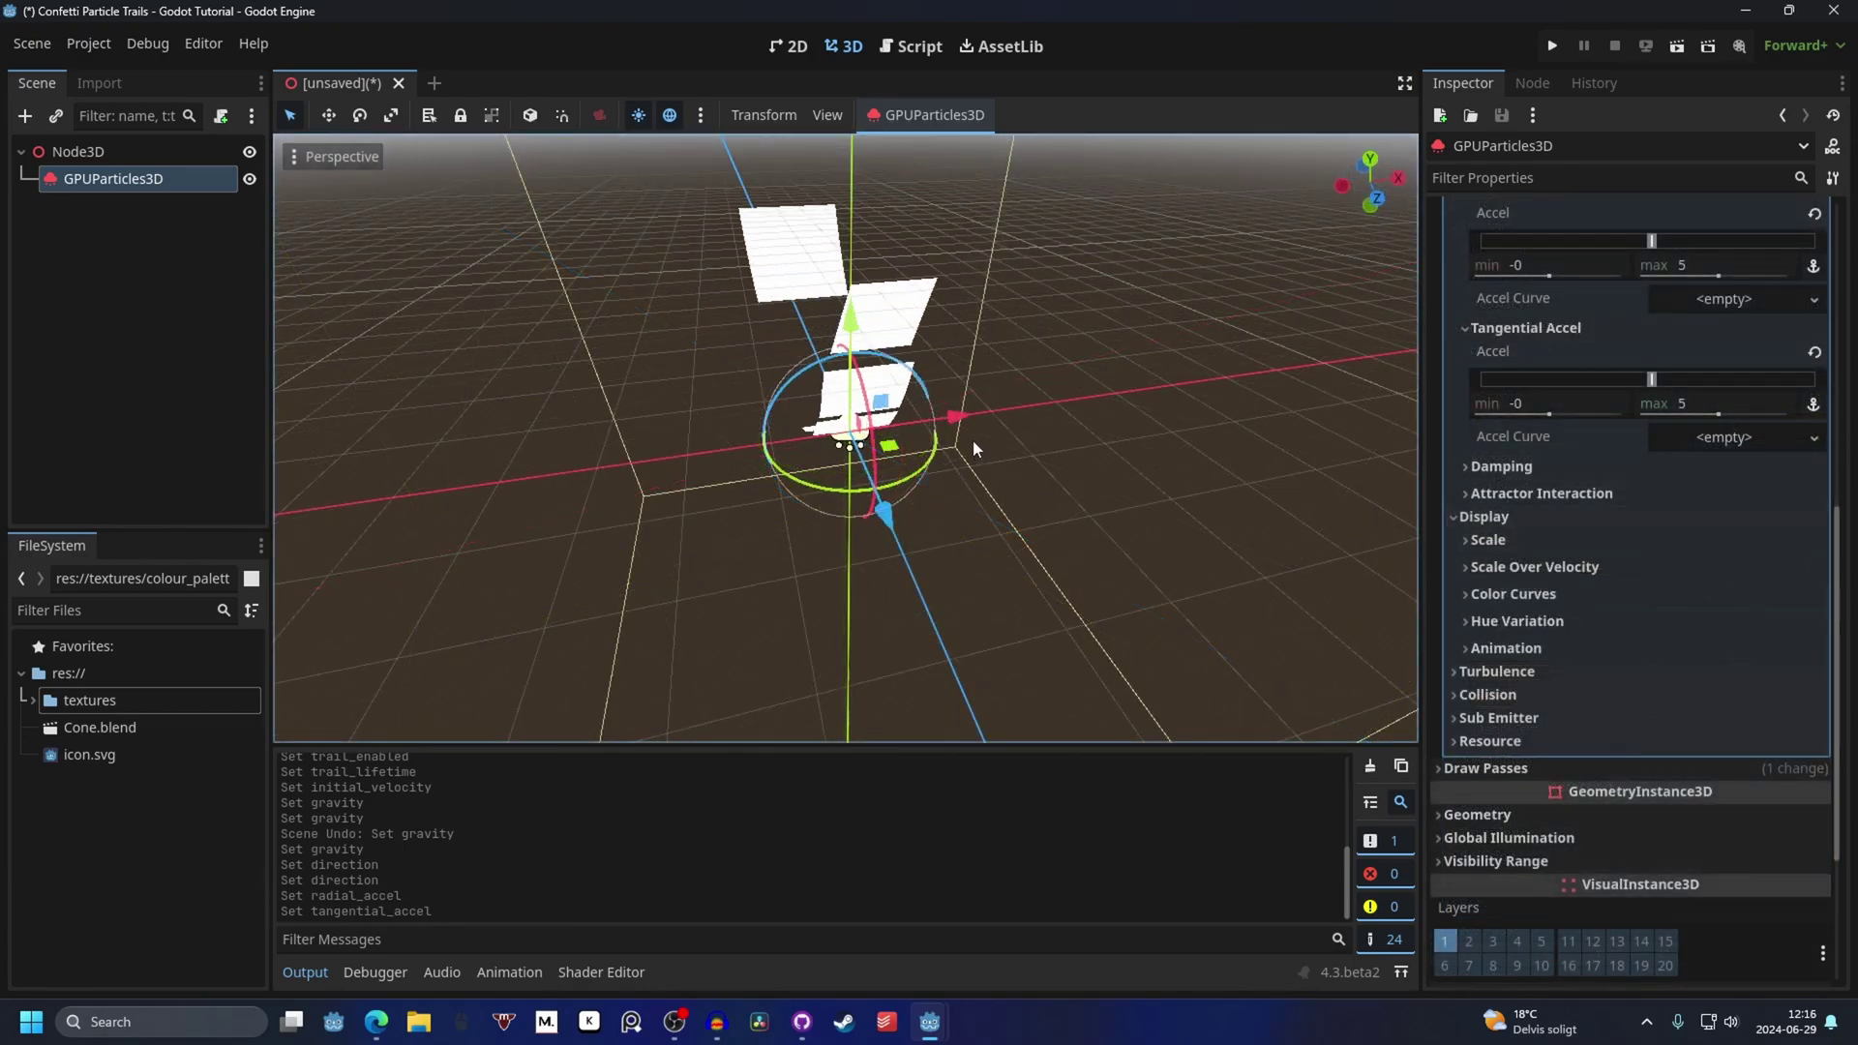
pyautogui.scroll(4, 1066, 403)
pyautogui.moveTo(1059, 516); pyautogui.dragTo(1357, 359, button='middle')
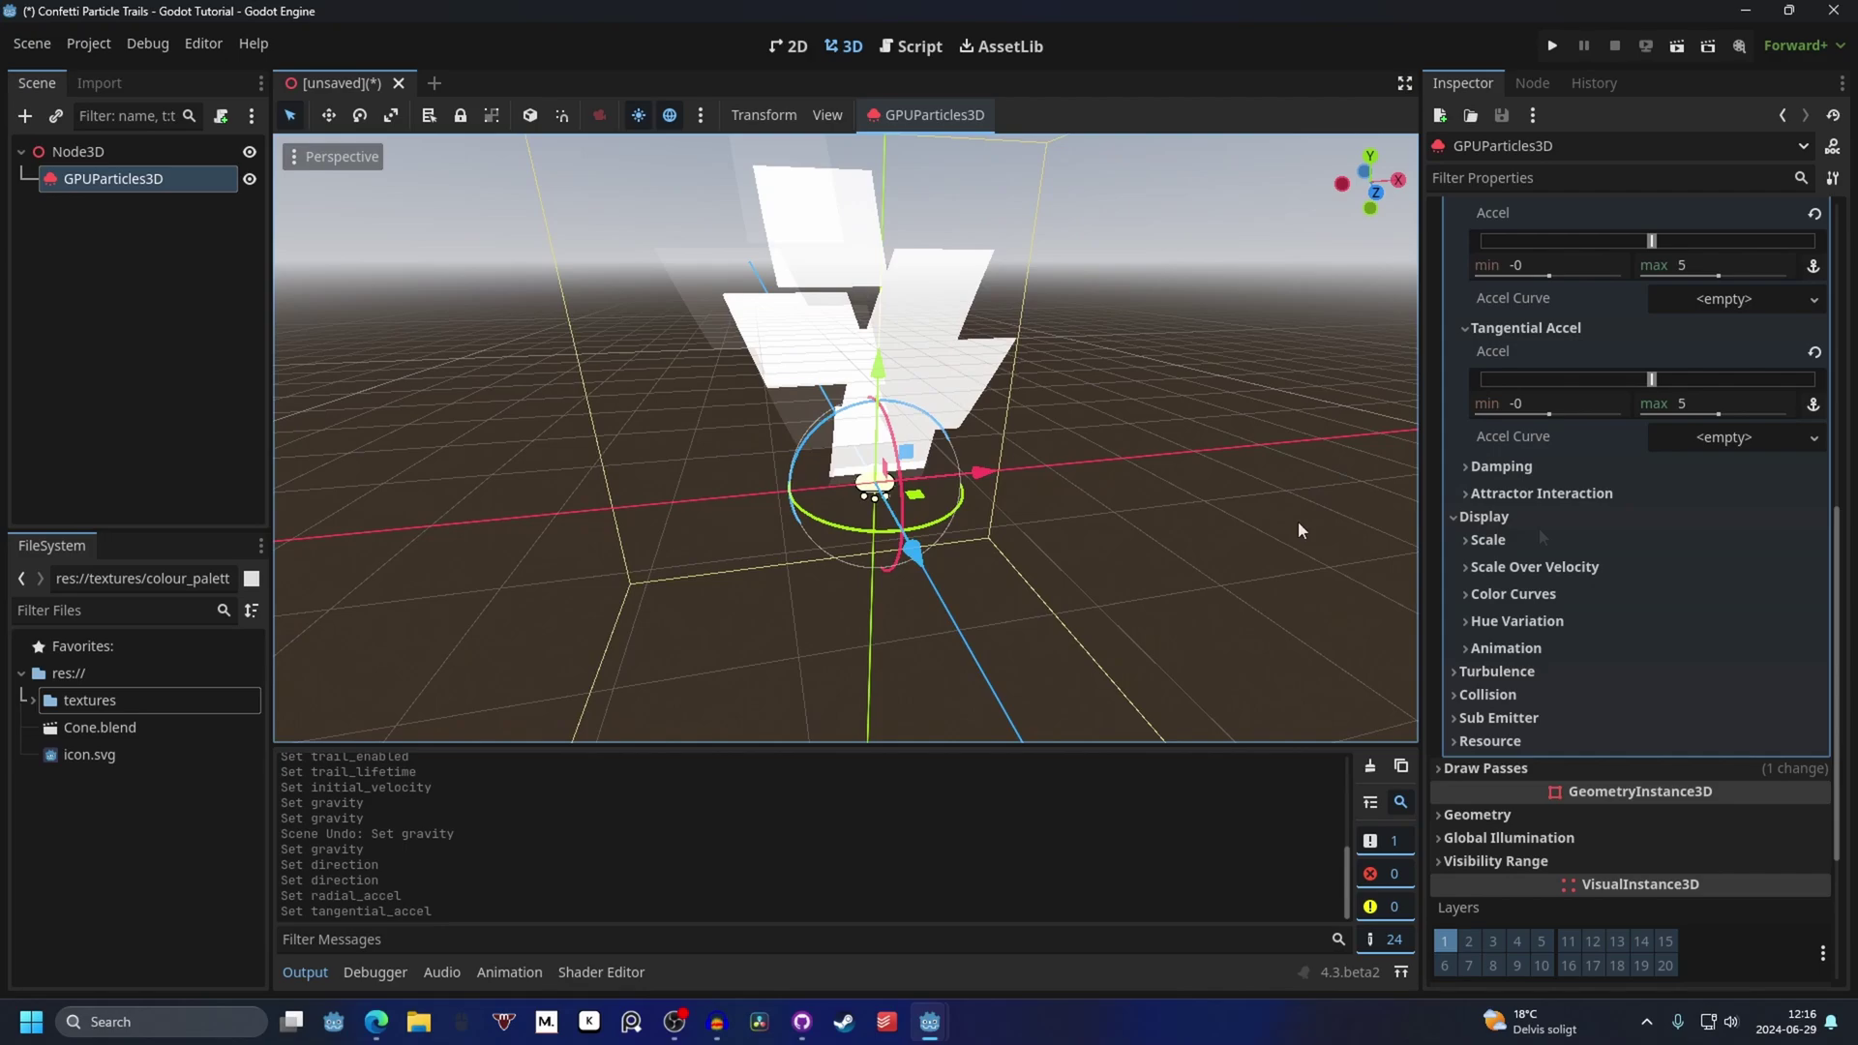
# Step: Assign a new GradientTexture1D as the color ramp in the display settings and expand its gradient
pyautogui.click(1533, 595)
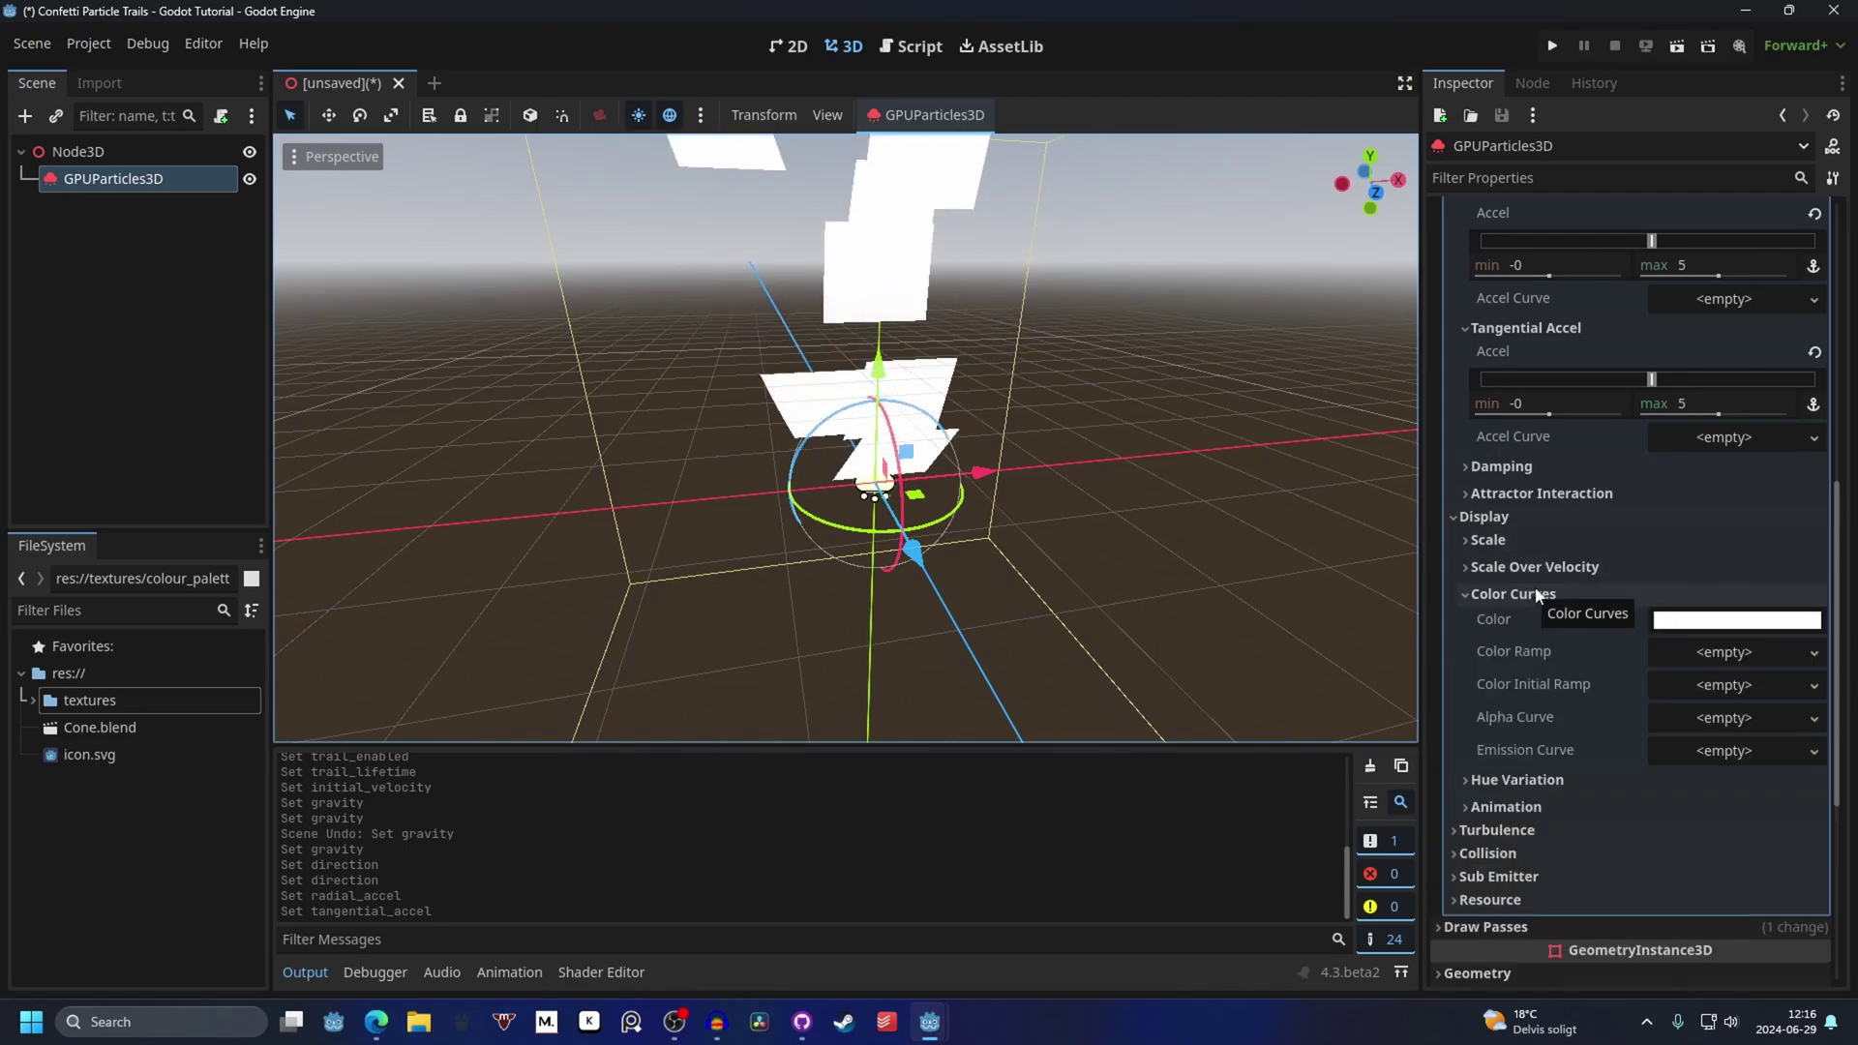
pyautogui.click(1718, 655)
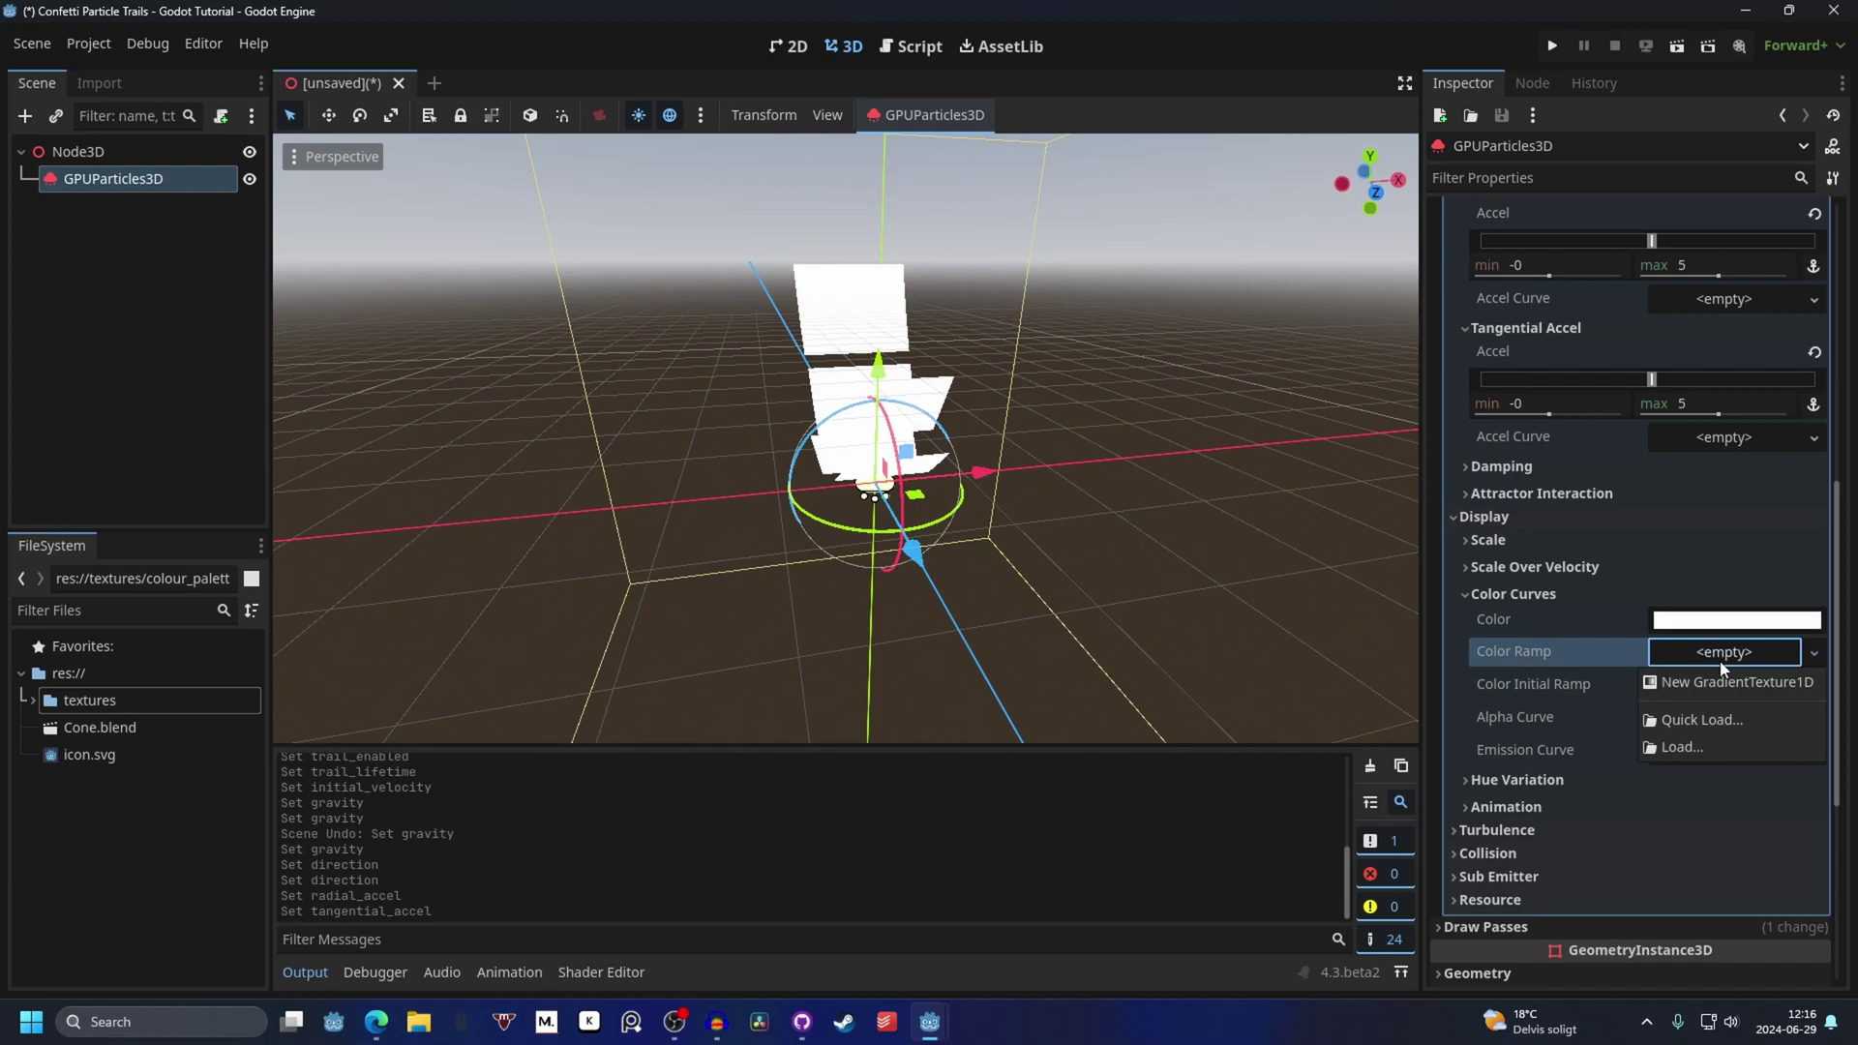
pyautogui.click(1765, 683)
pyautogui.scroll(-4, 1688, 715)
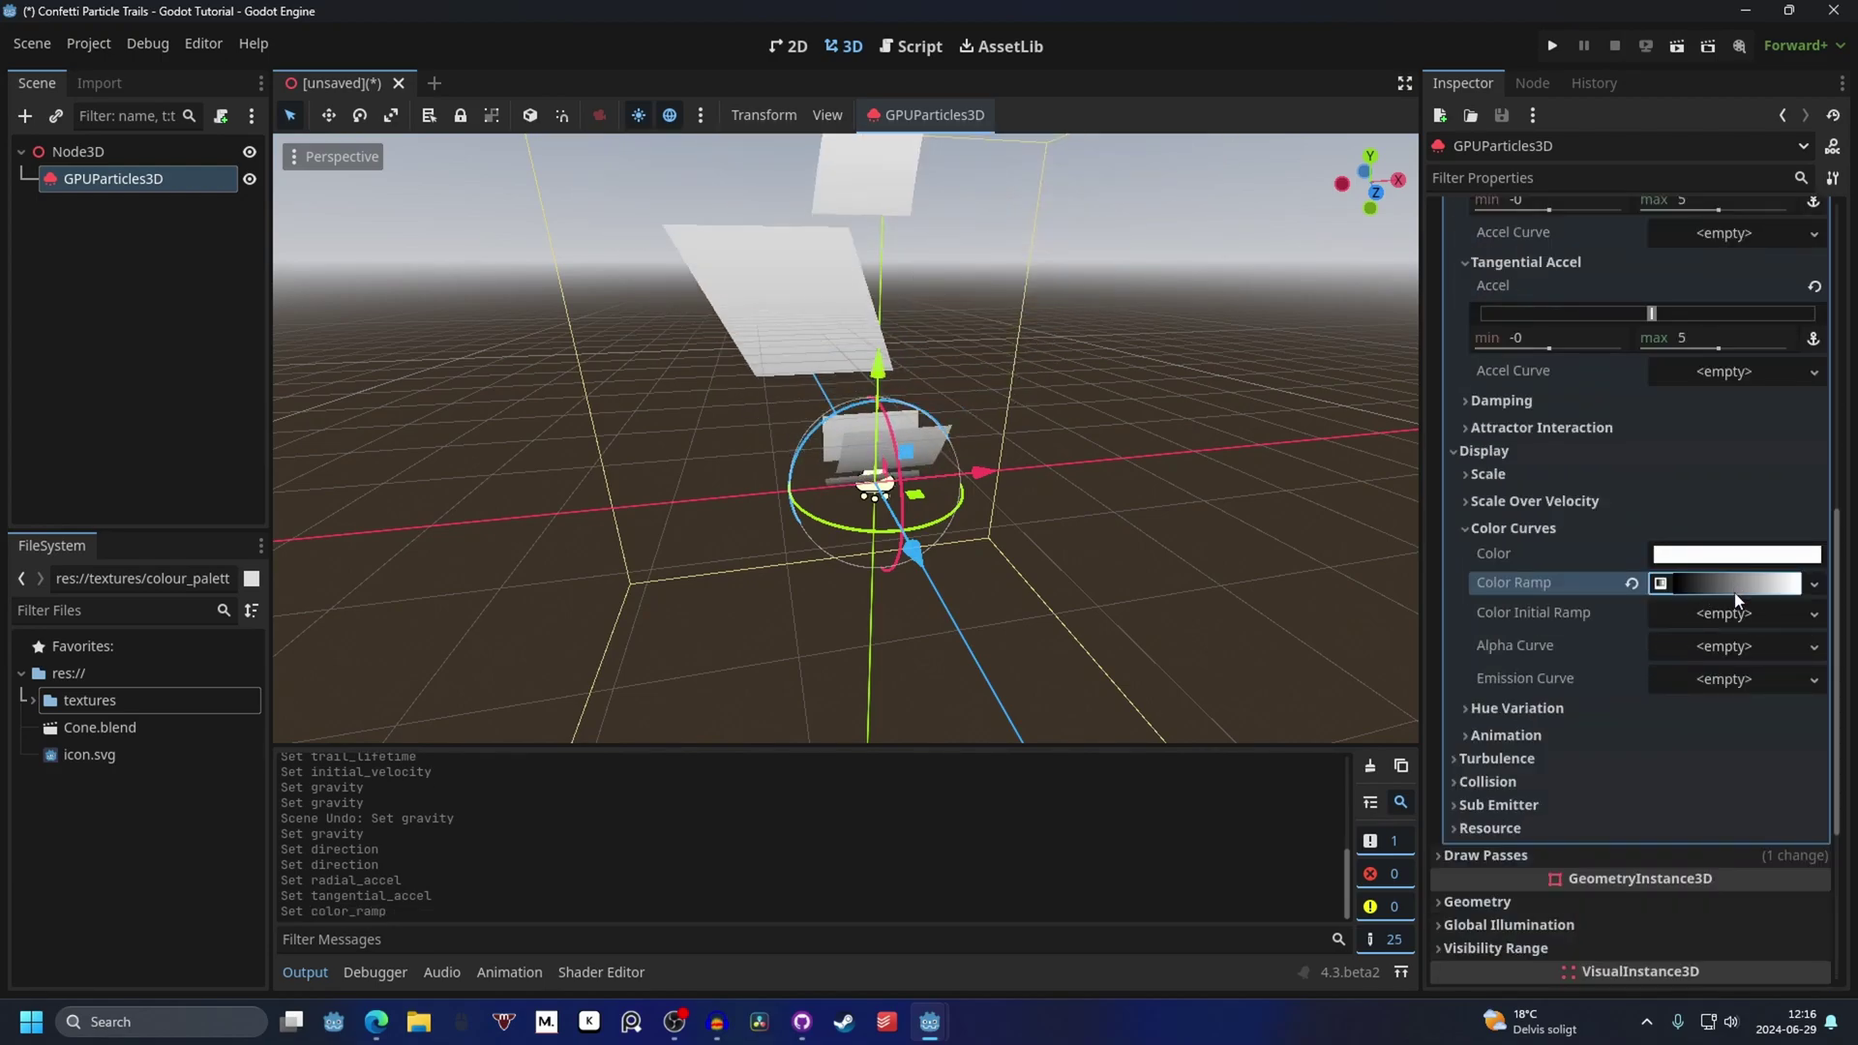
pyautogui.scroll(-8, 1012, 472)
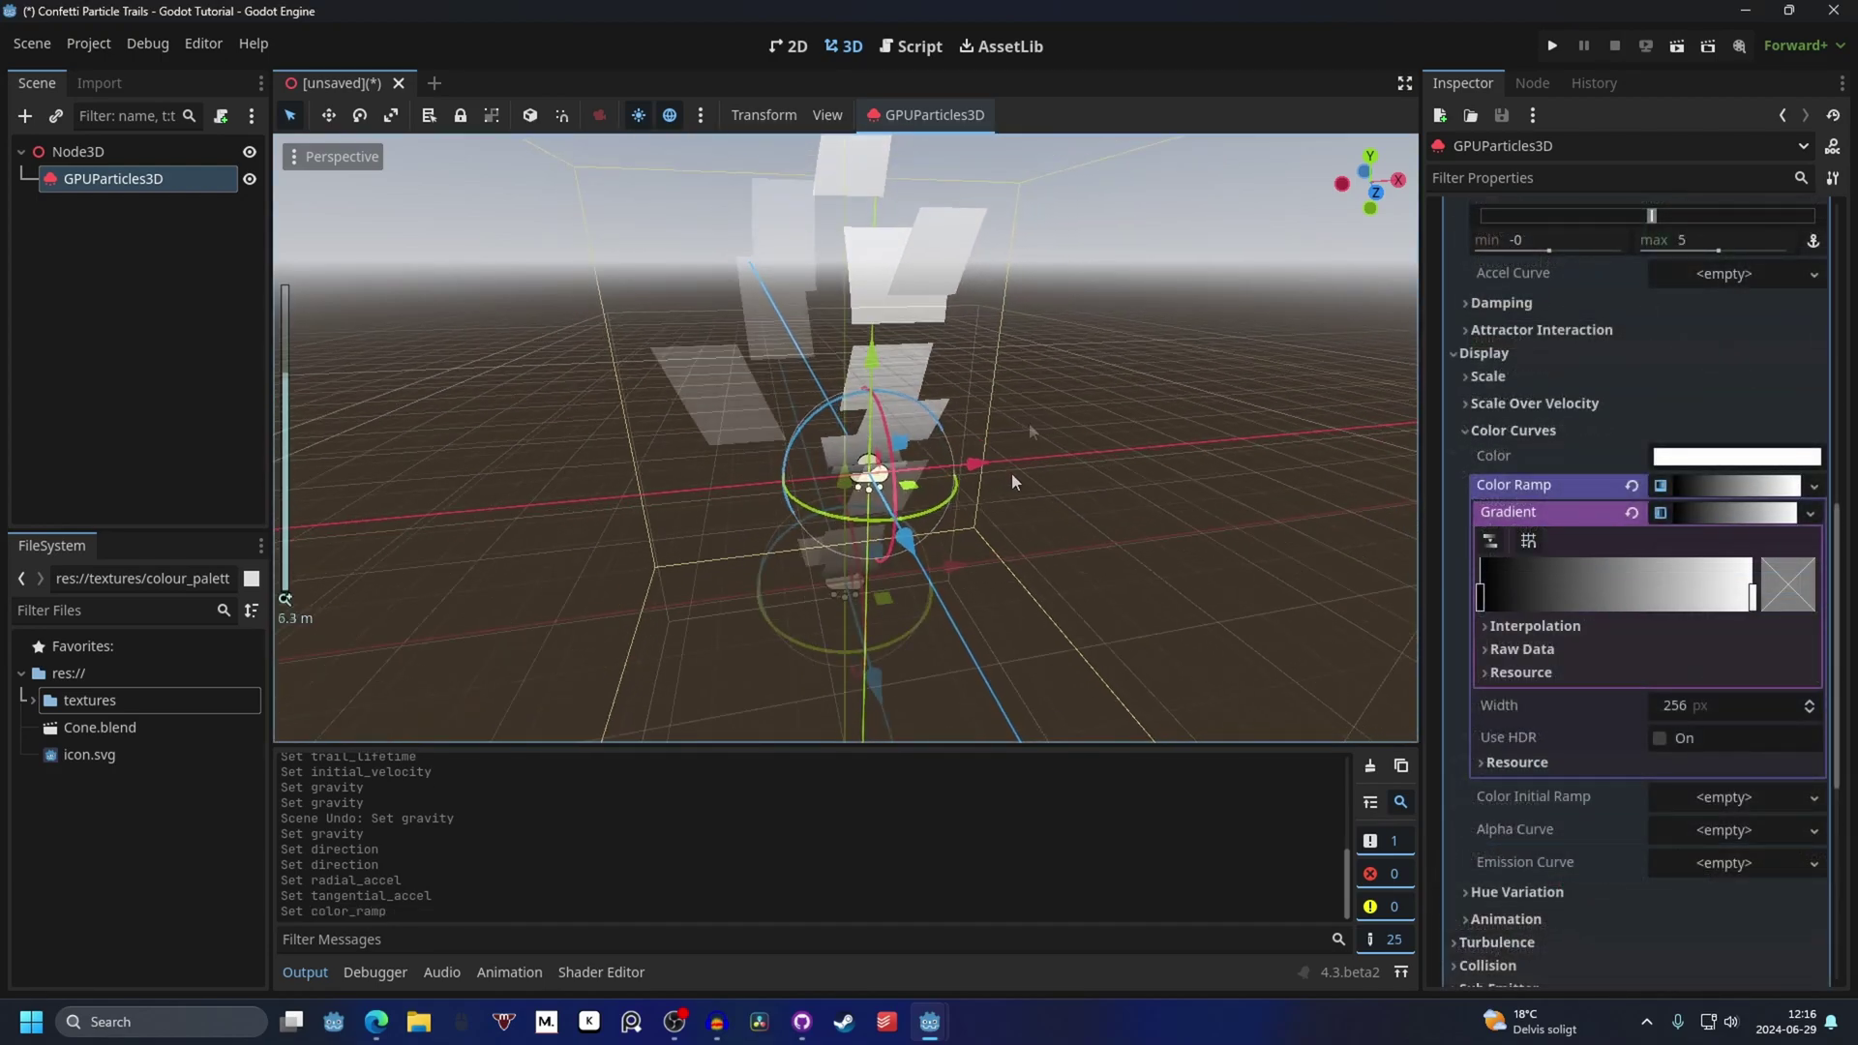
# Step: Add two points to the color ramp gradient, at about half and three quarters of its length
pyautogui.moveTo(1013, 473); pyautogui.dragTo(938, 339, button='middle')
pyautogui.moveTo(960, 373)
pyautogui.mouseDown(button='middle')
pyautogui.moveTo(962, 337)
pyautogui.moveTo(956, 375)
pyautogui.mouseUp(button='middle')
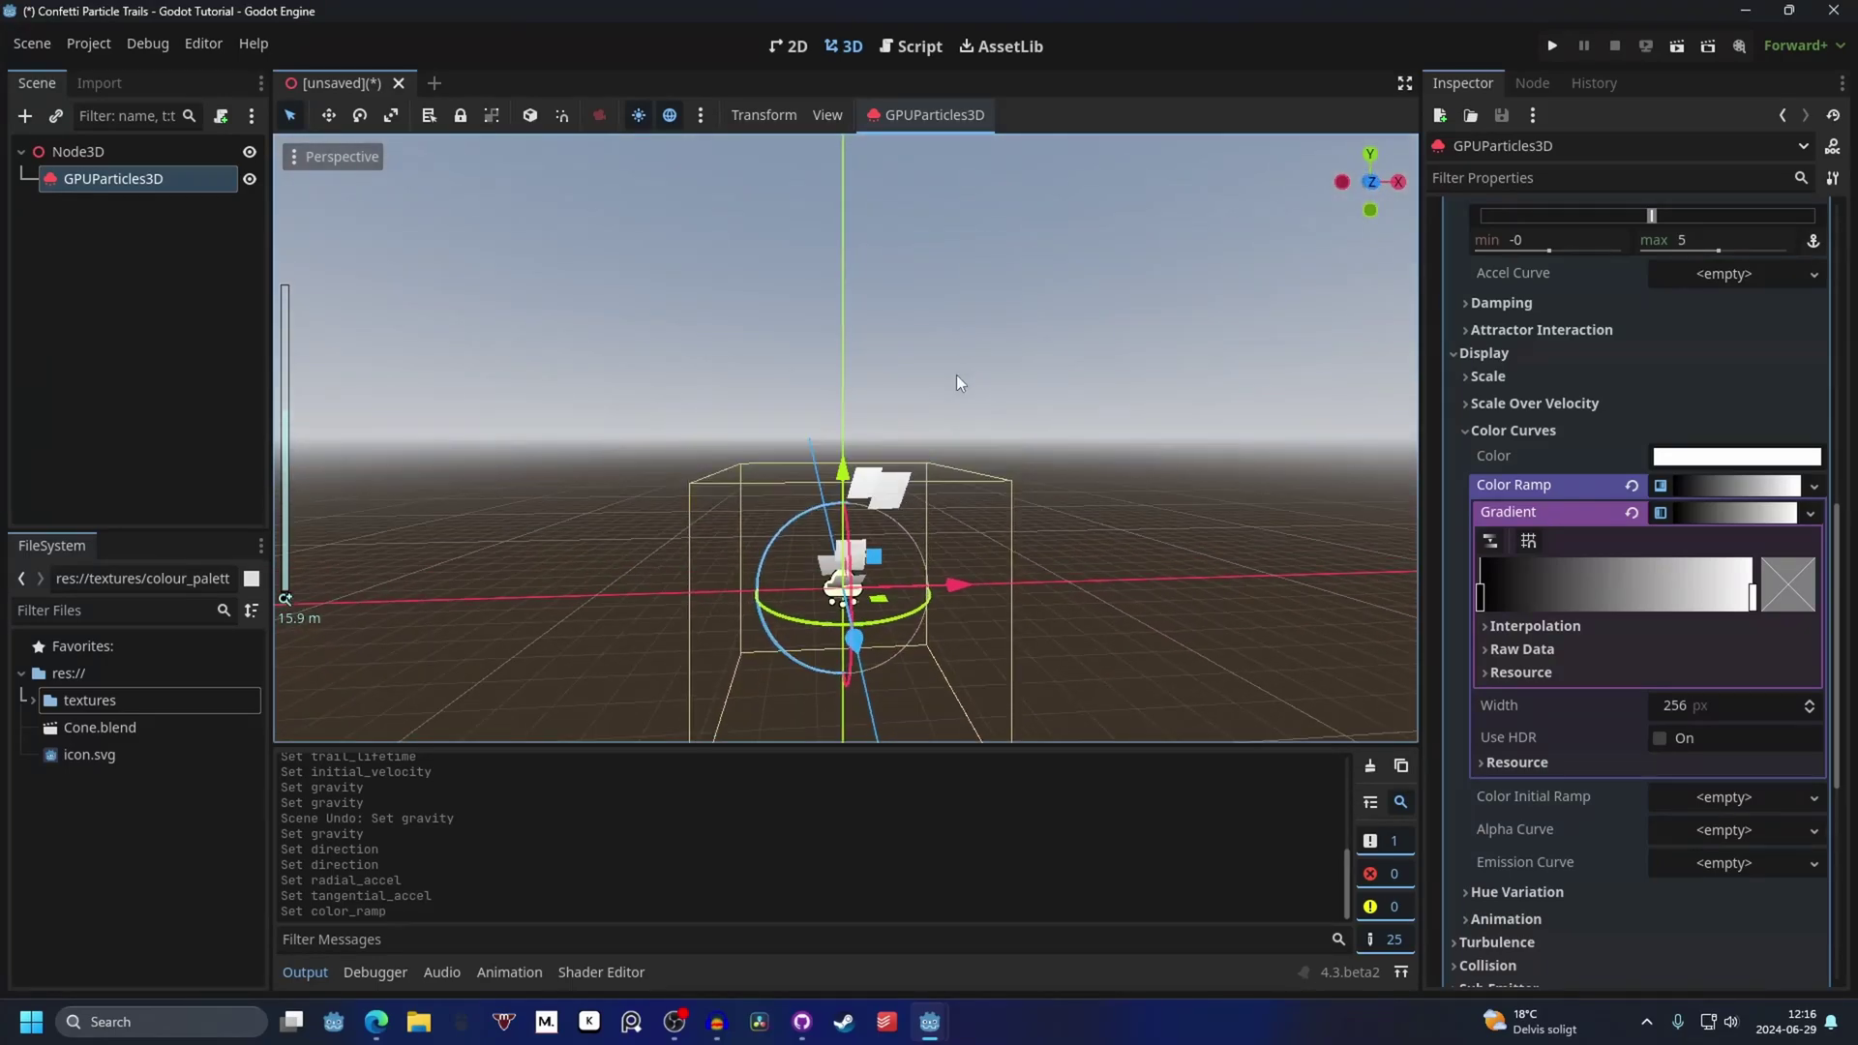
pyautogui.scroll(2, 949, 381)
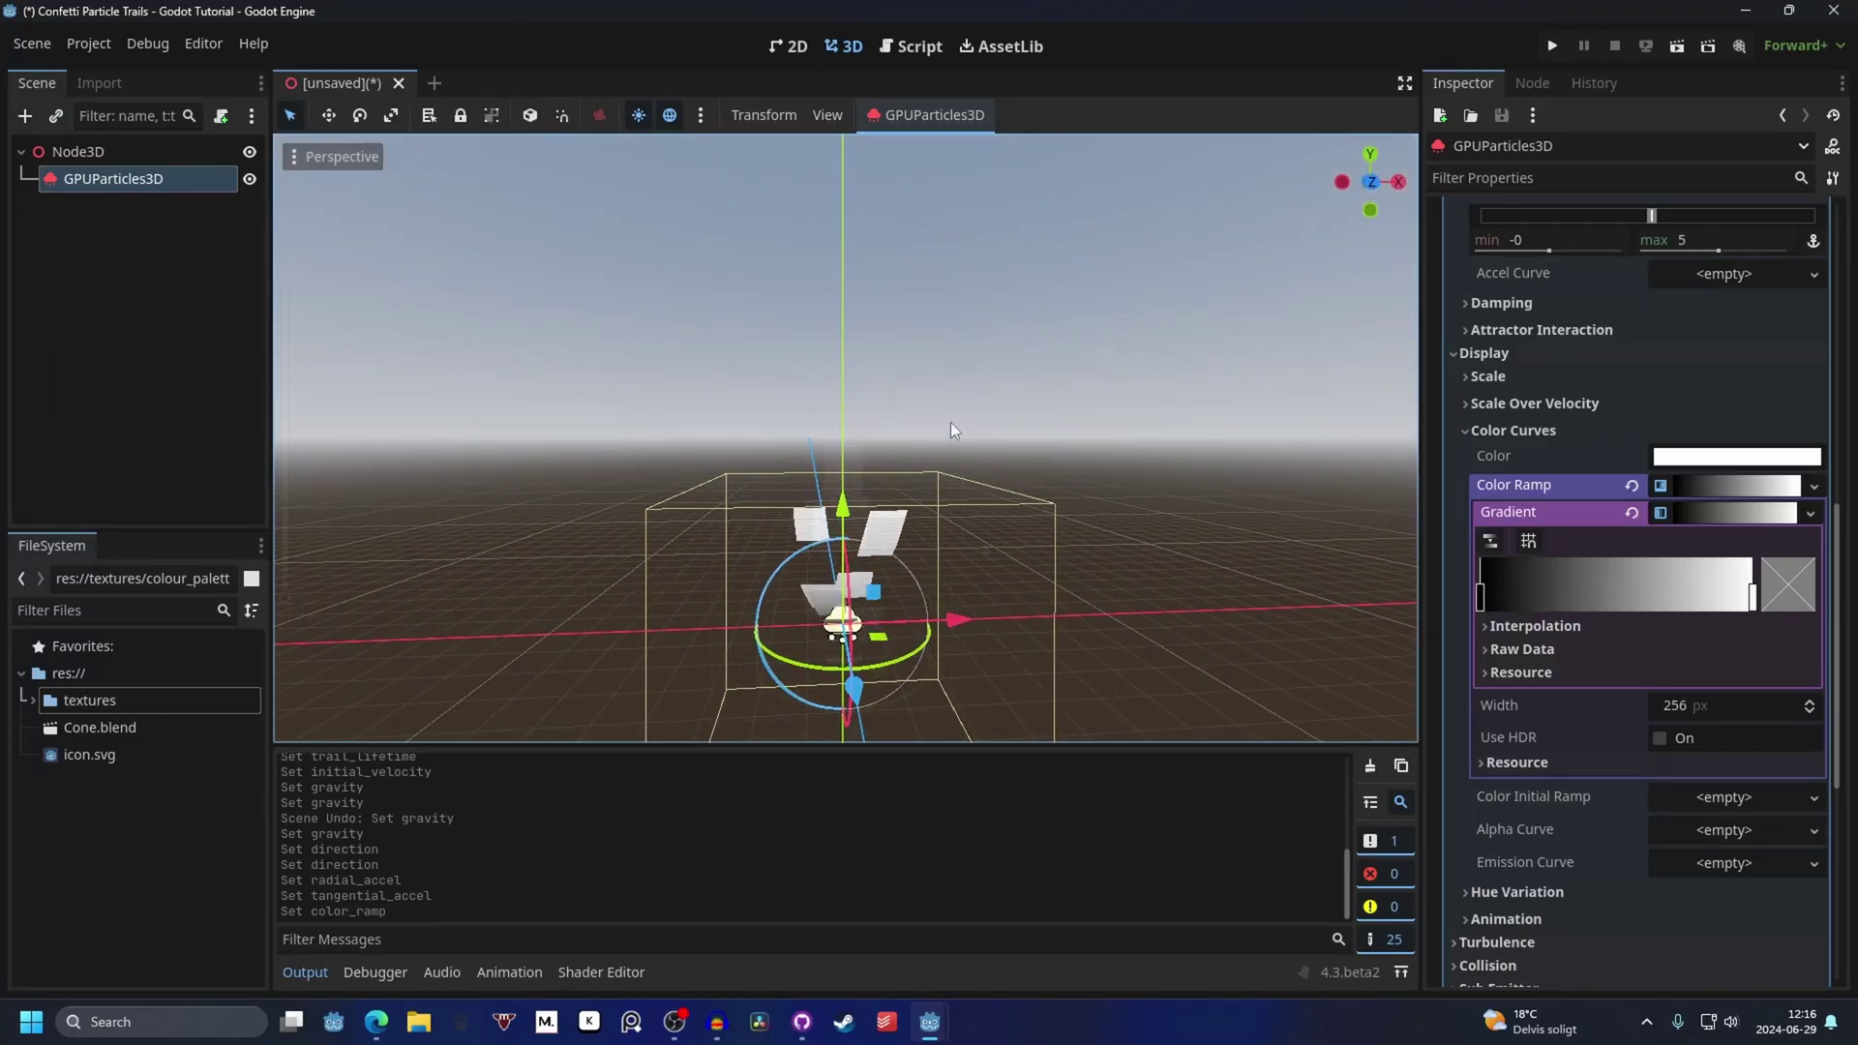
pyautogui.scroll(2, 968, 484)
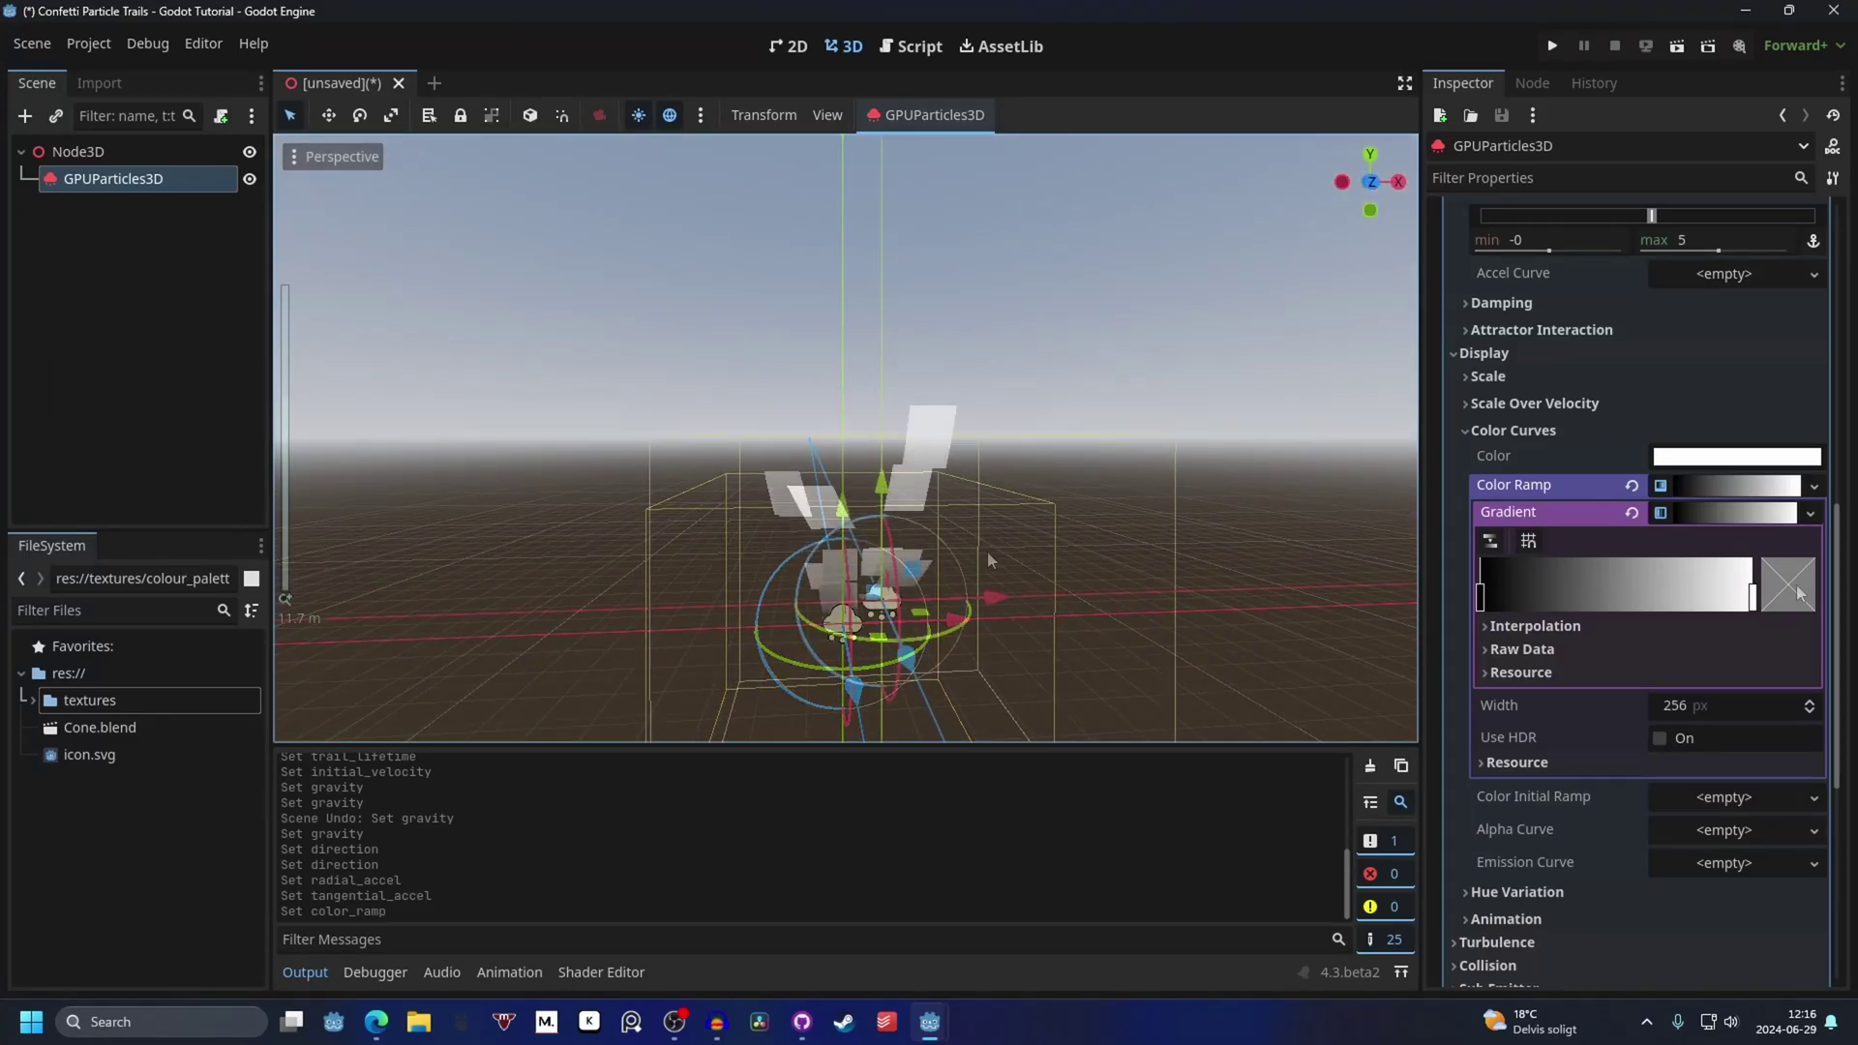
pyautogui.click(1624, 594)
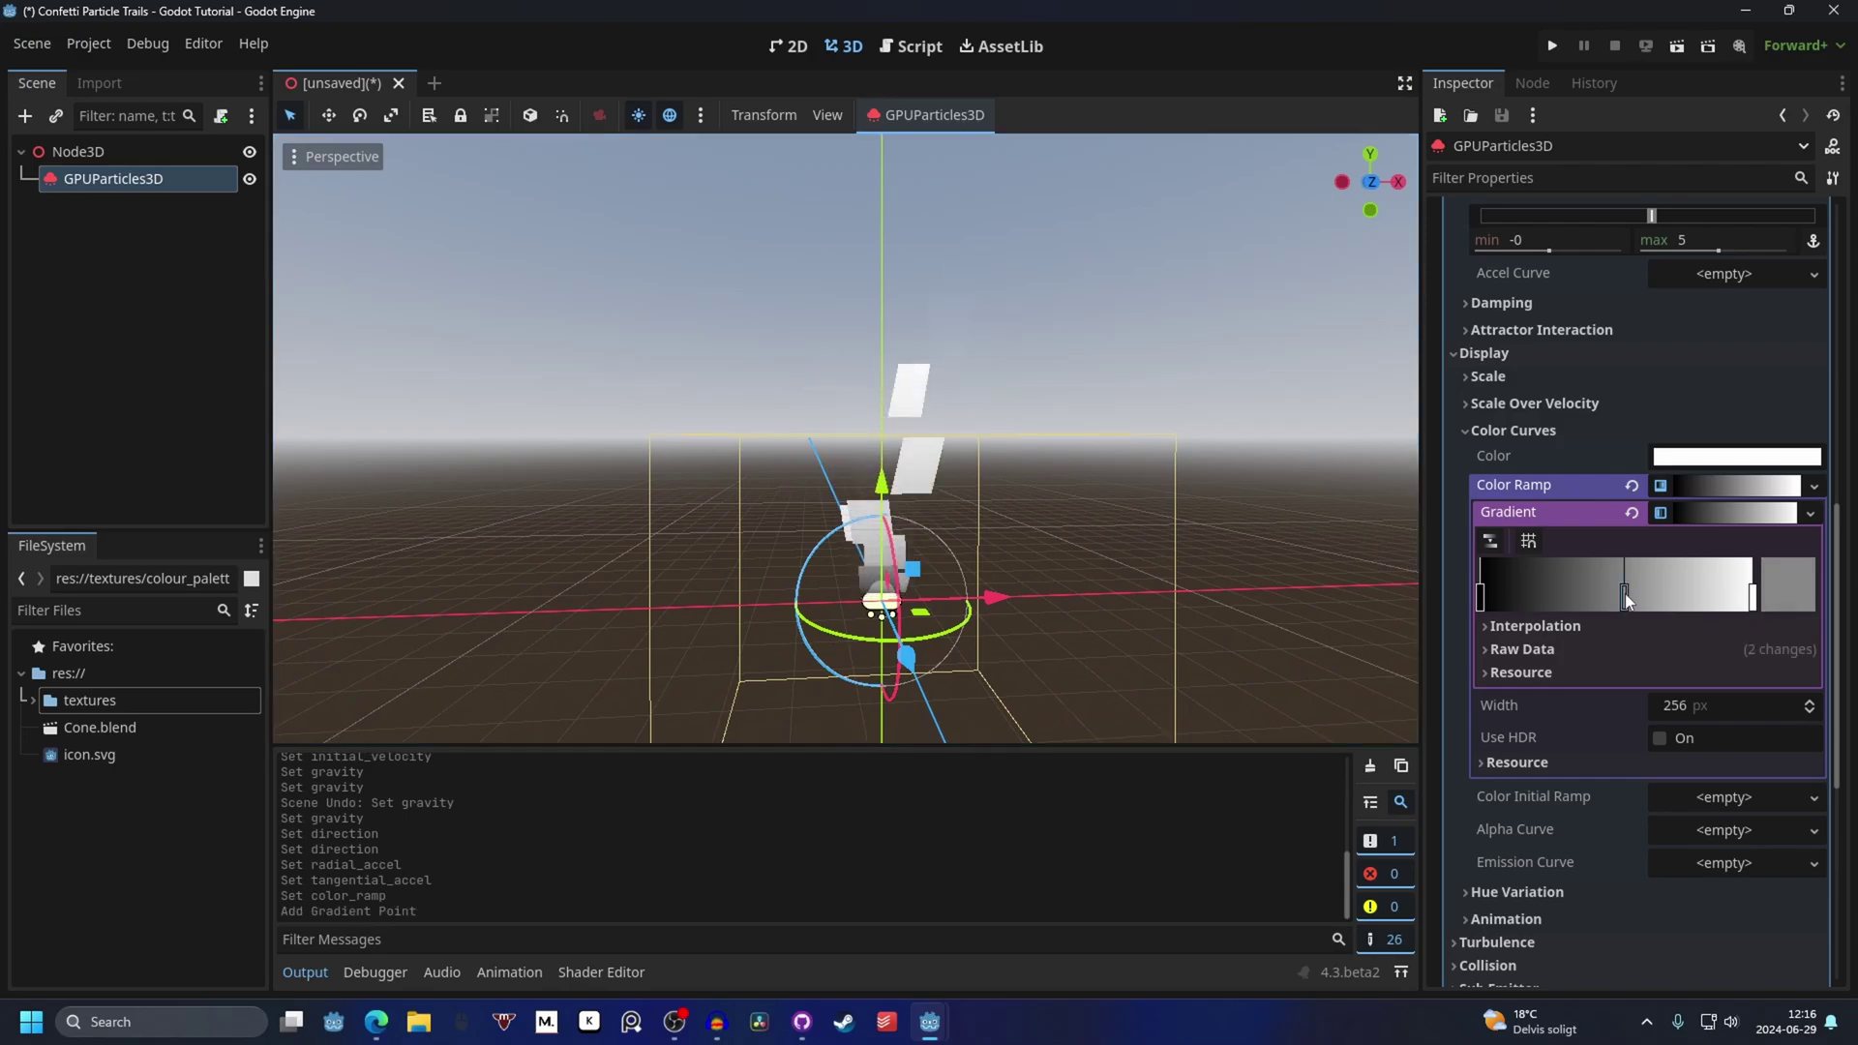
pyautogui.click(1688, 594)
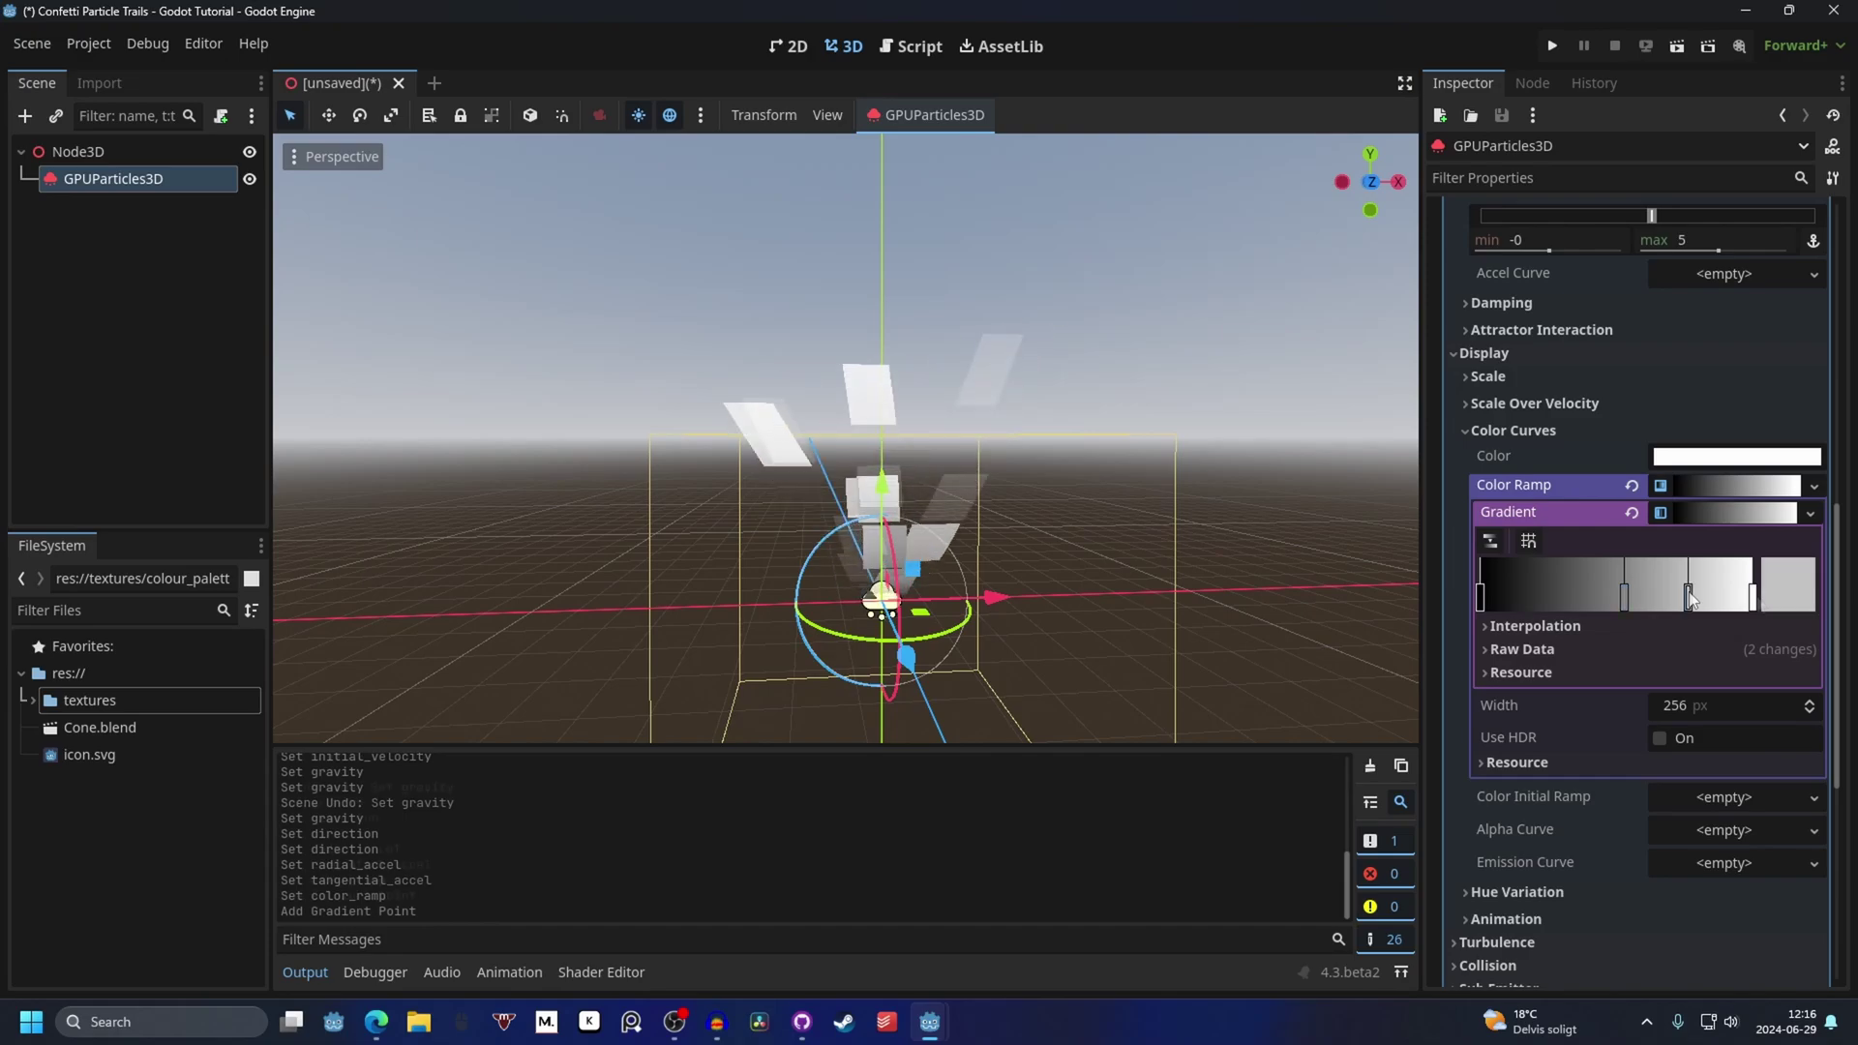
# Step: Set the alpha of the gradient's white end point to 0 and change the particles' base color to red
pyautogui.click(1753, 595)
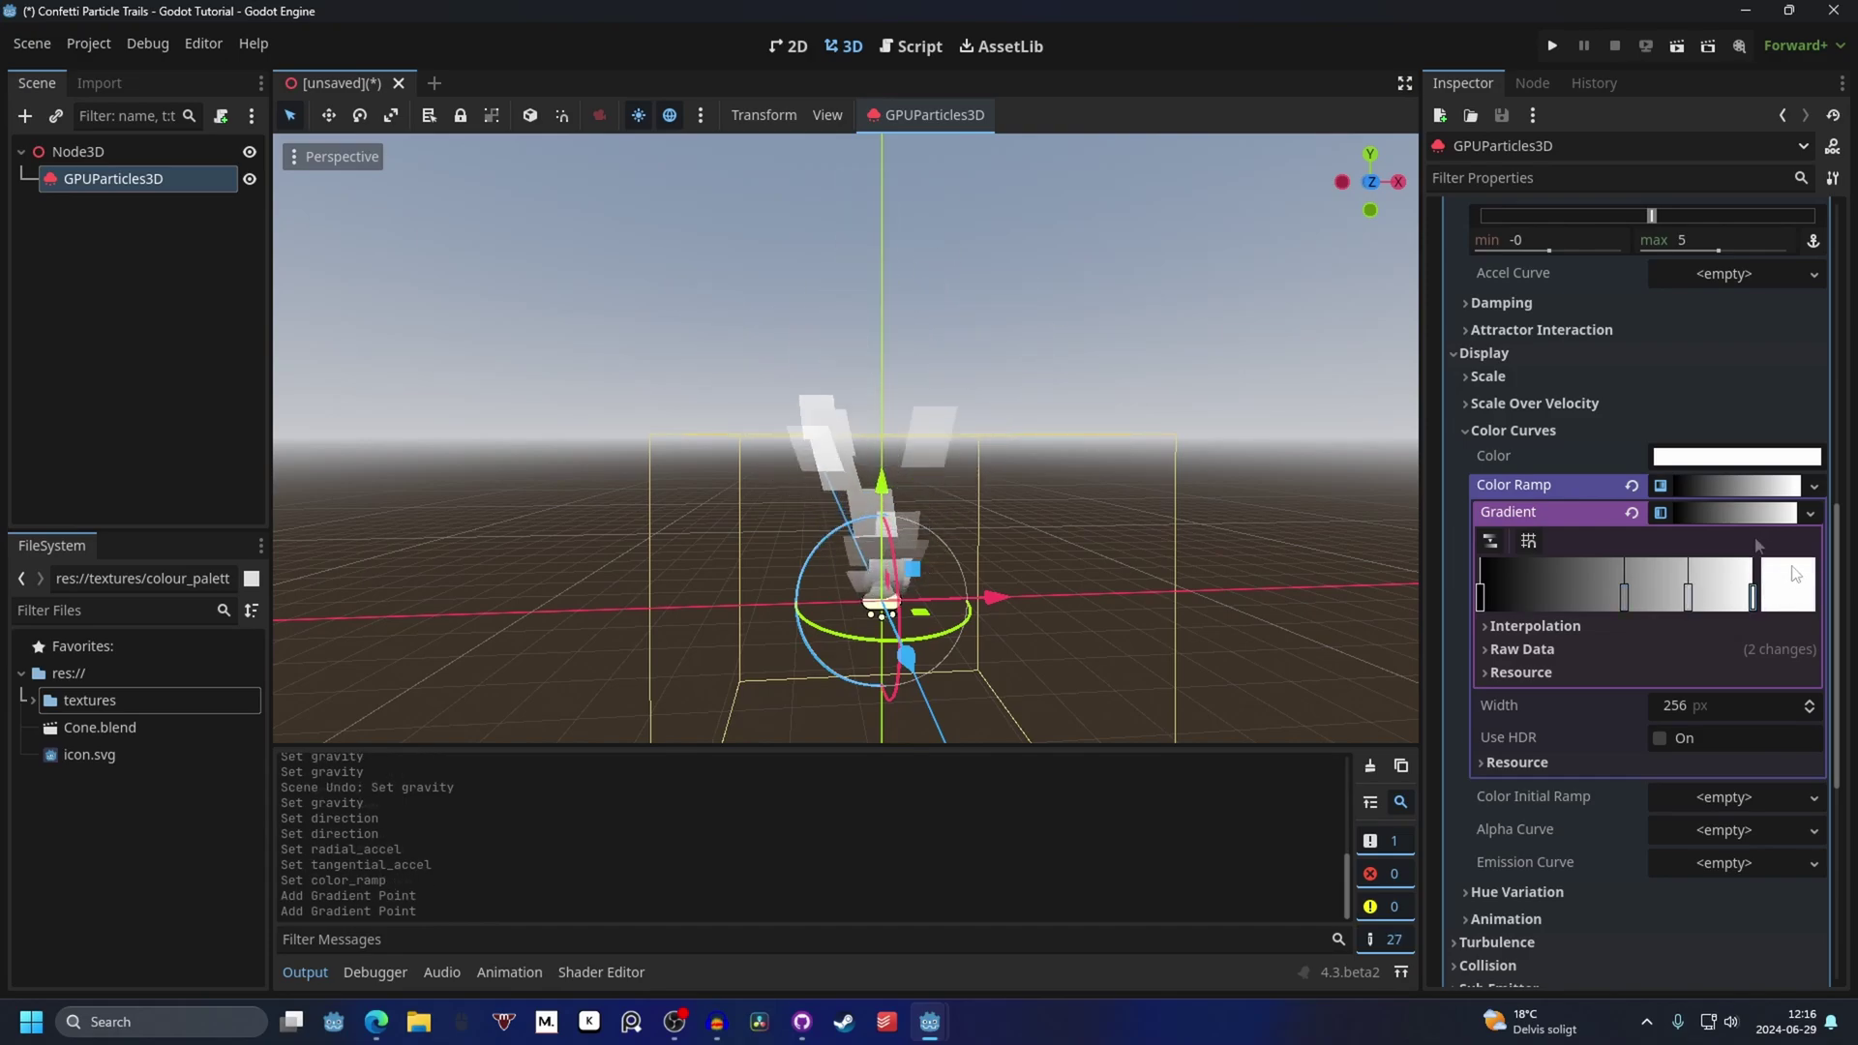
pyautogui.click(1781, 593)
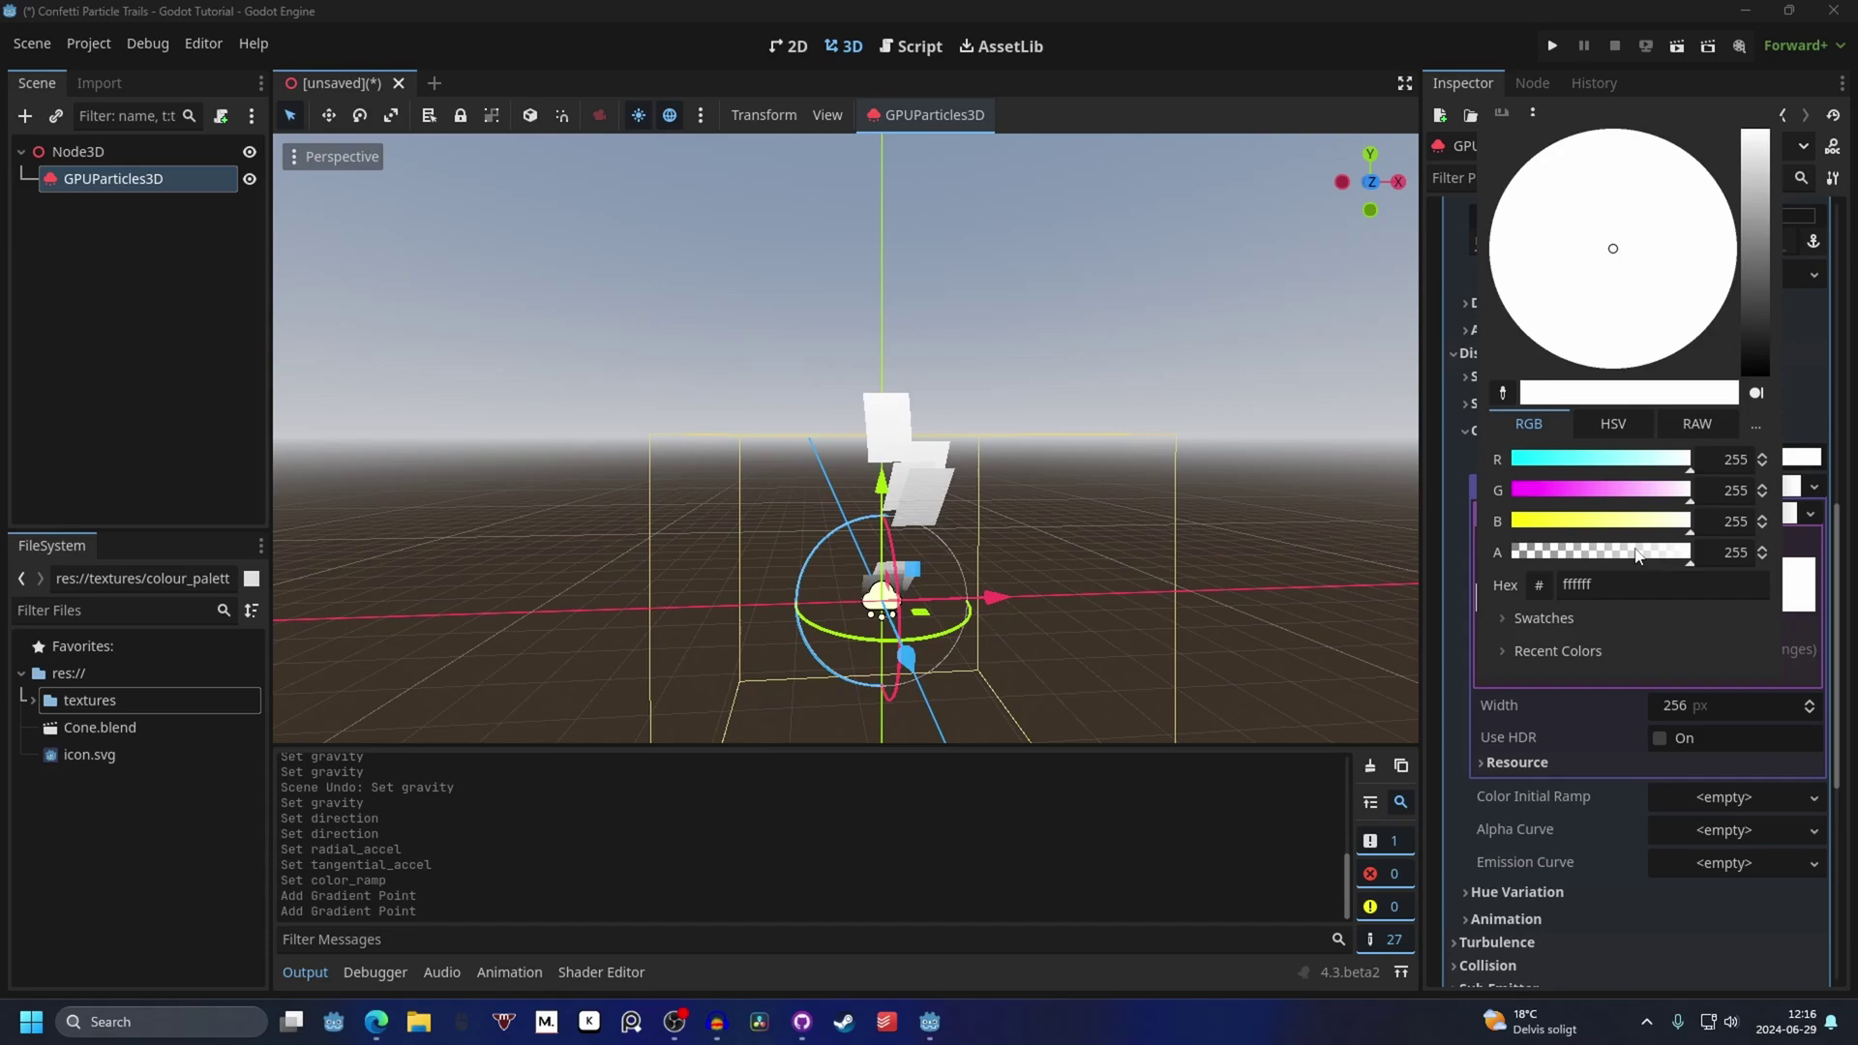
pyautogui.moveTo(1669, 552); pyautogui.dragTo(1597, 548)
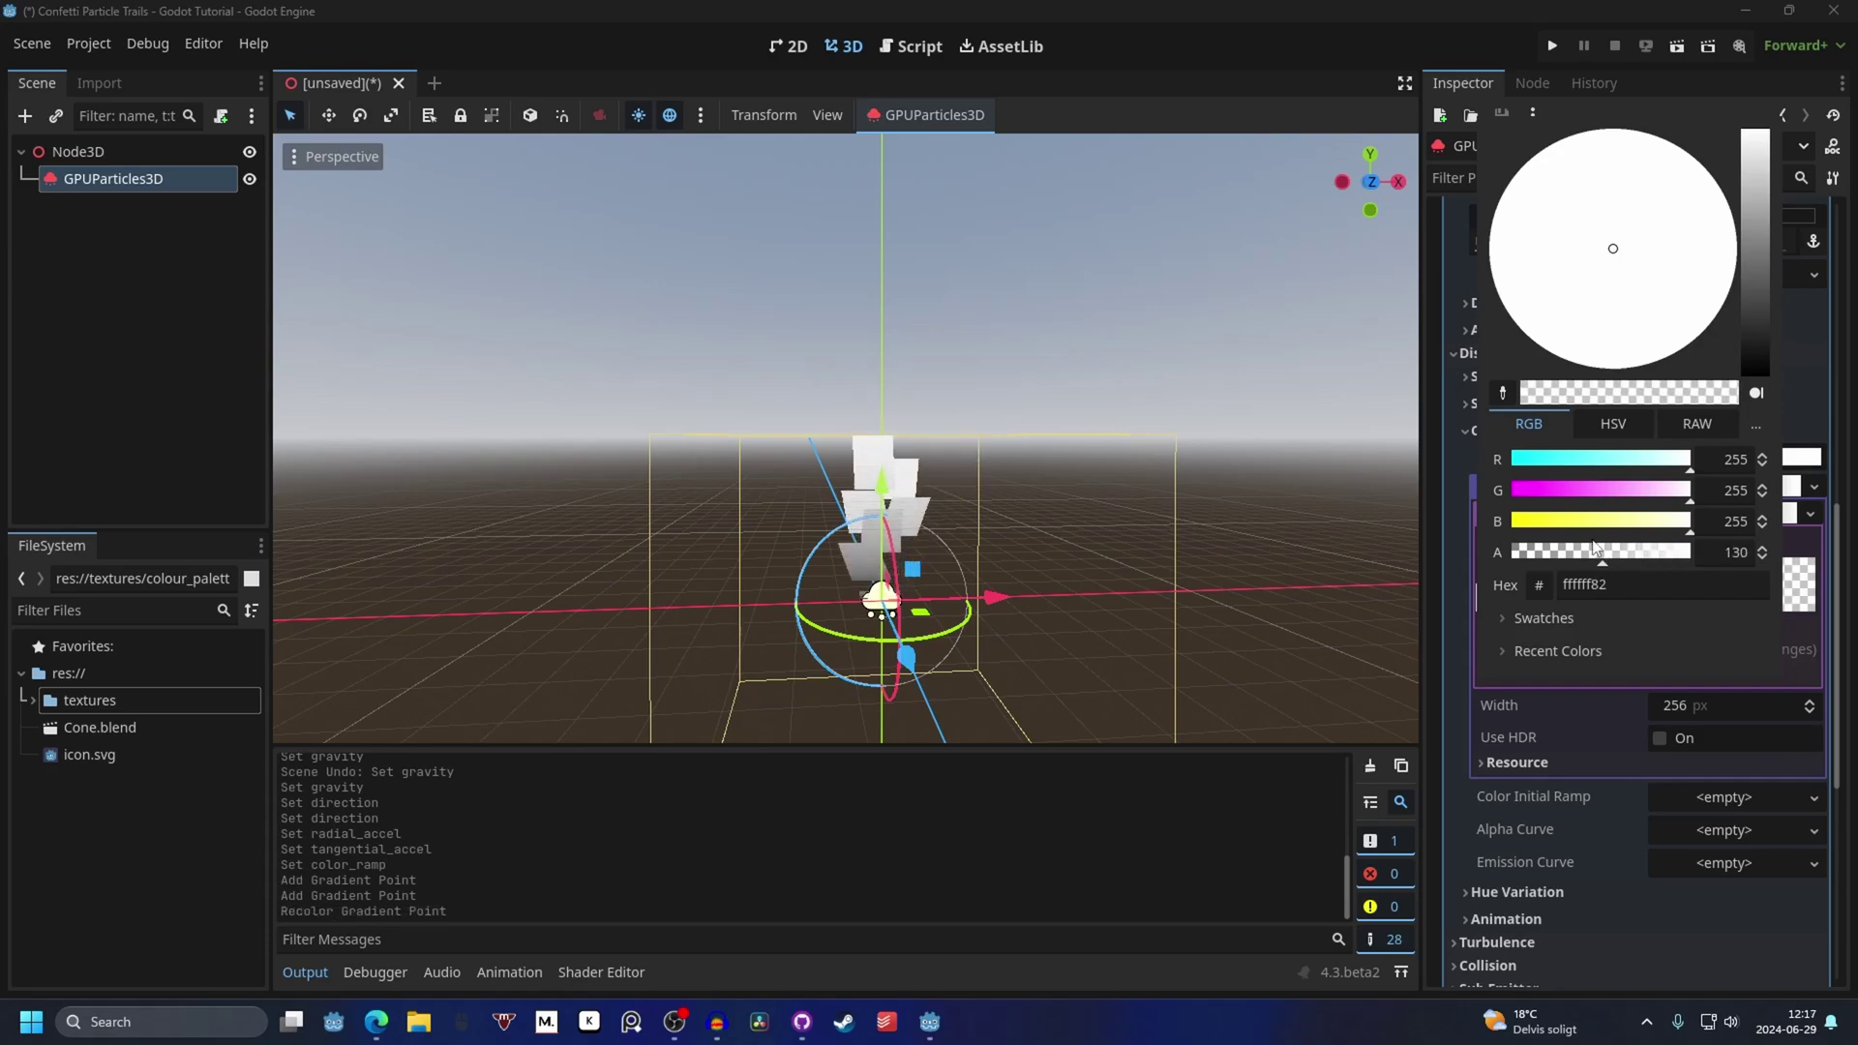
pyautogui.click(1355, 537)
pyautogui.scroll(2, 935, 368)
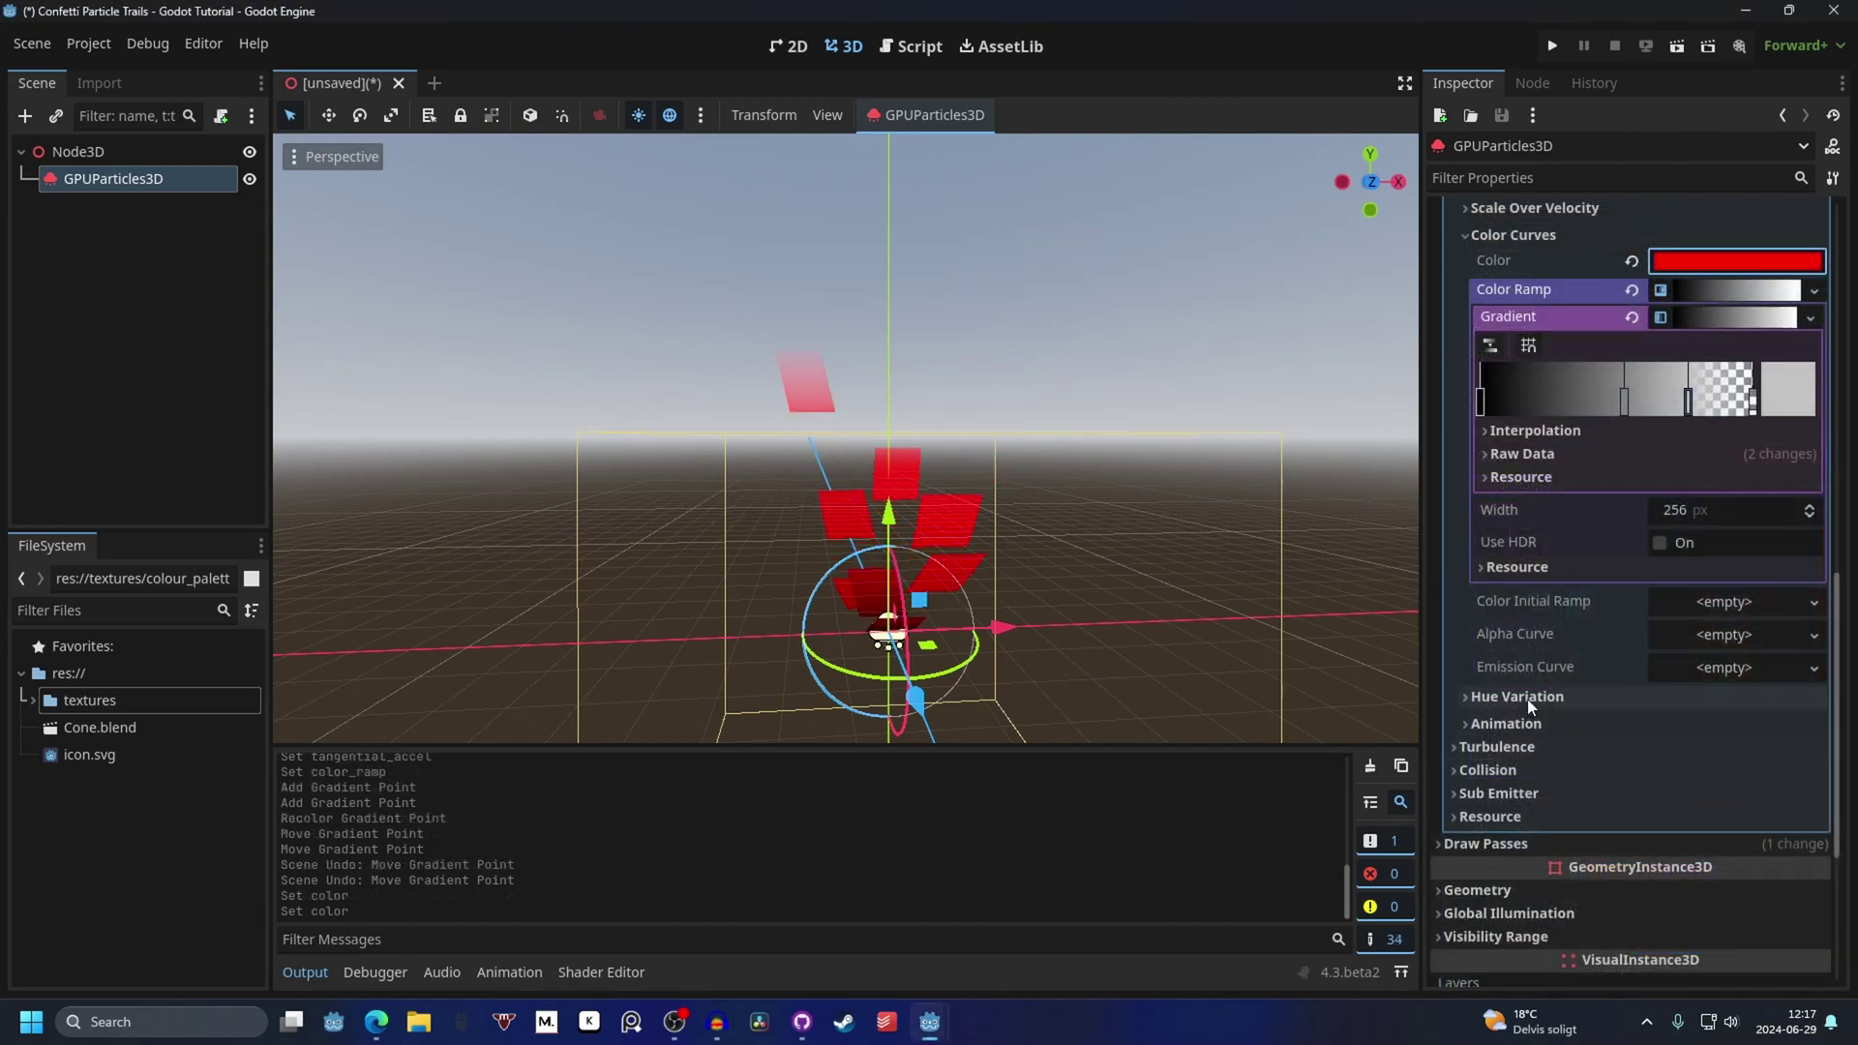
# Step: Assign a new CurveTexture as the process material's hue variation curve and expand its curve for editing
pyautogui.click(1545, 699)
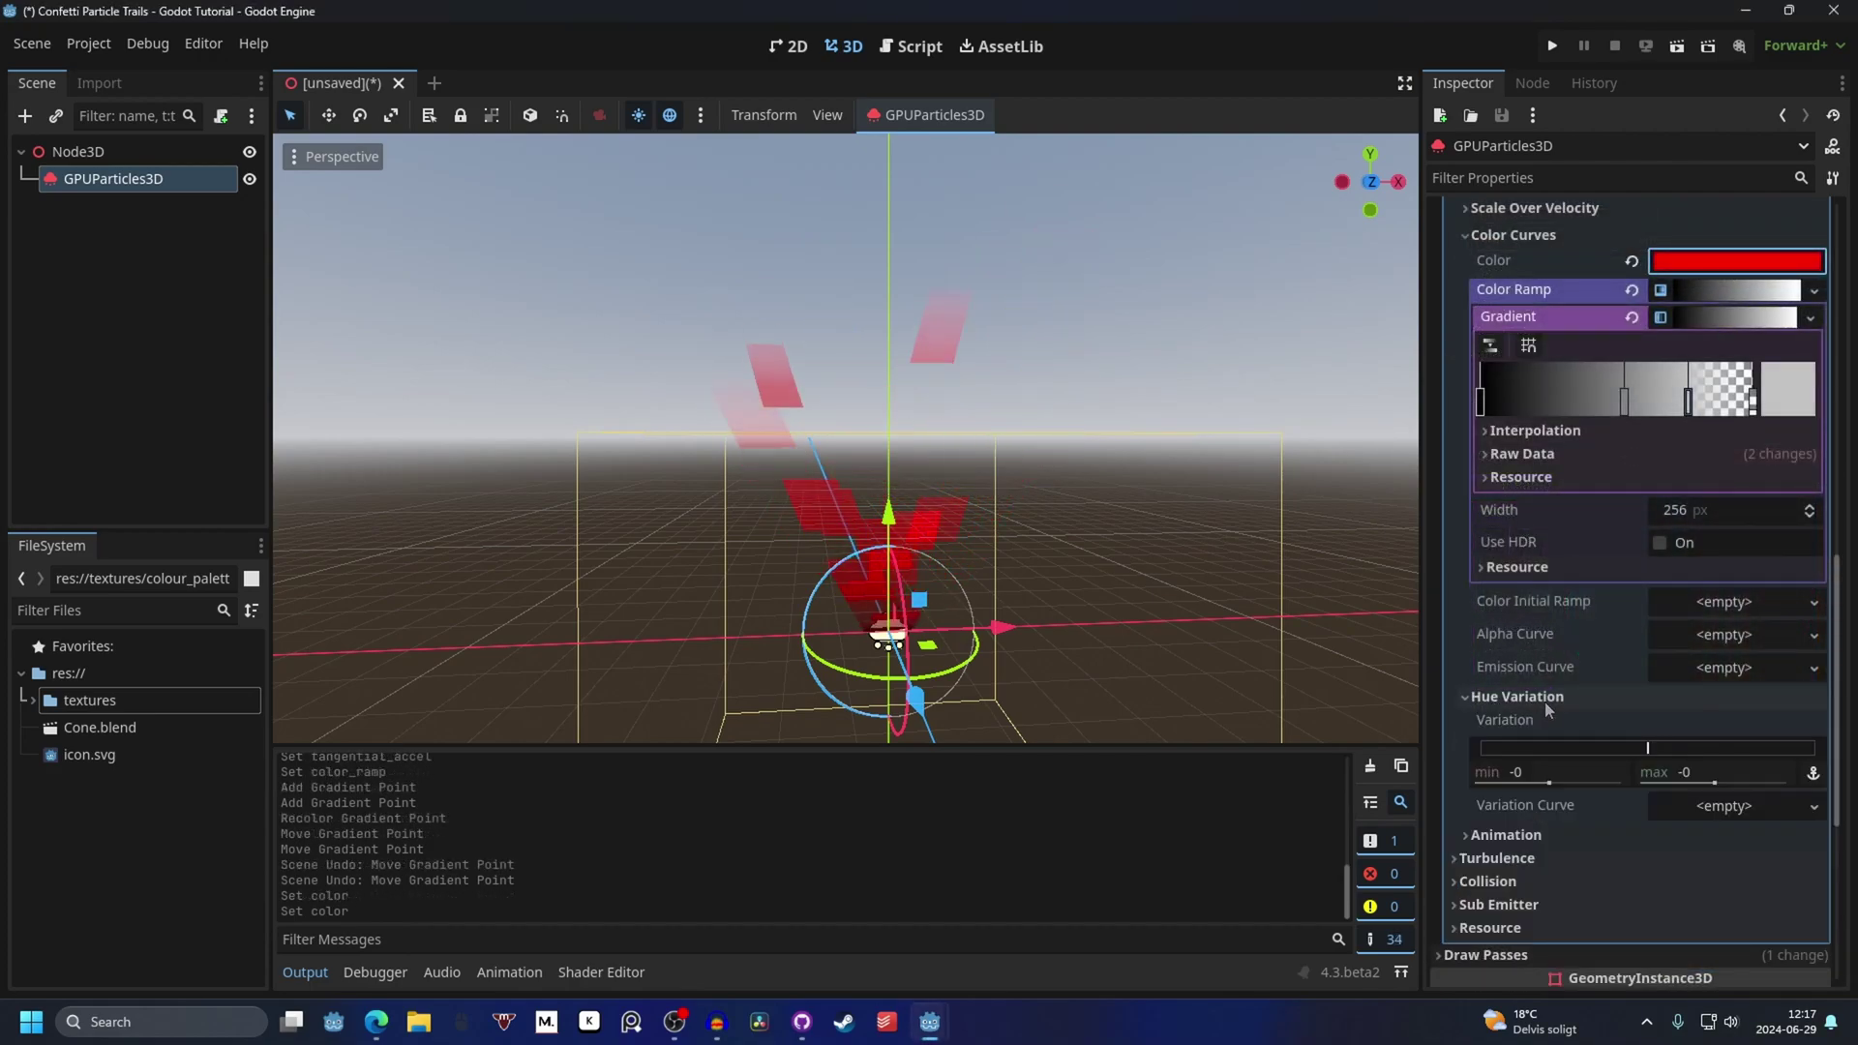
pyautogui.click(1733, 808)
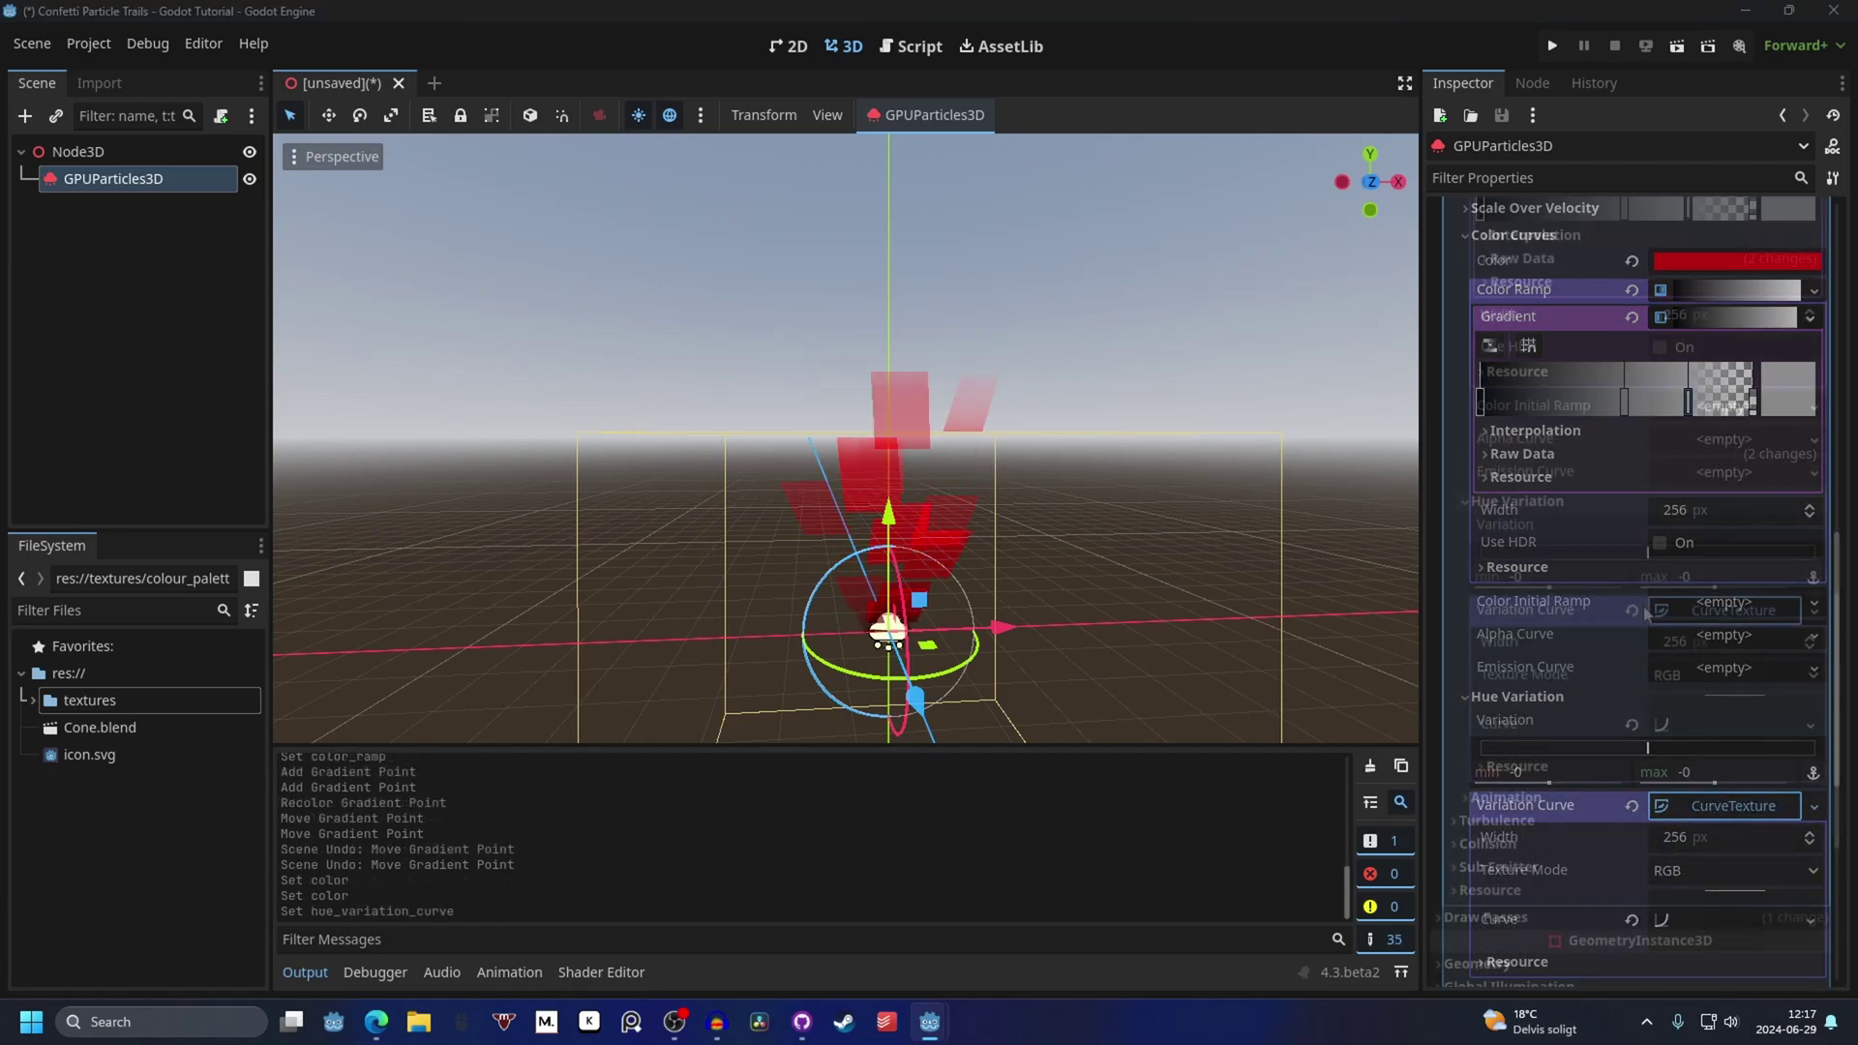
pyautogui.scroll(-4, 1738, 749)
pyautogui.click(1738, 746)
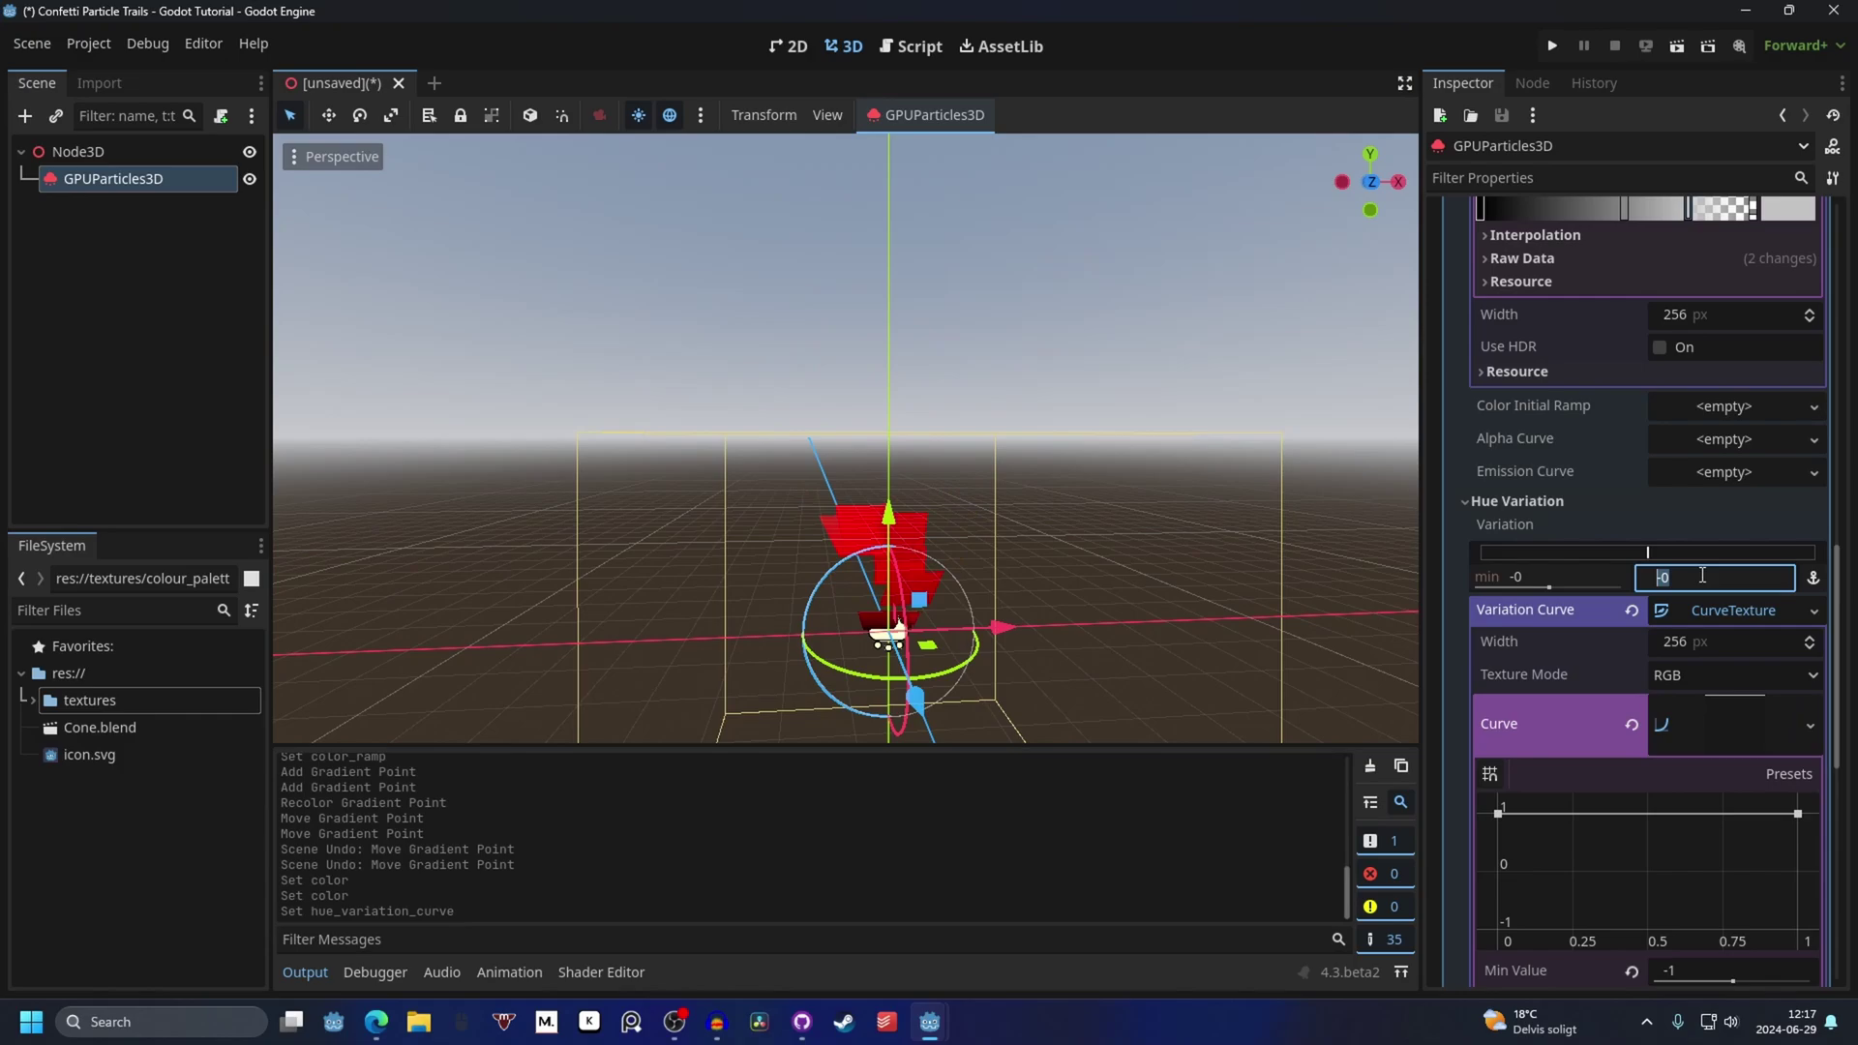
# Step: Set the hue variation range to a maximum of 1 and a minimum of -1
pyautogui.write('1')
pyautogui.press('Return')
pyautogui.click(1539, 575)
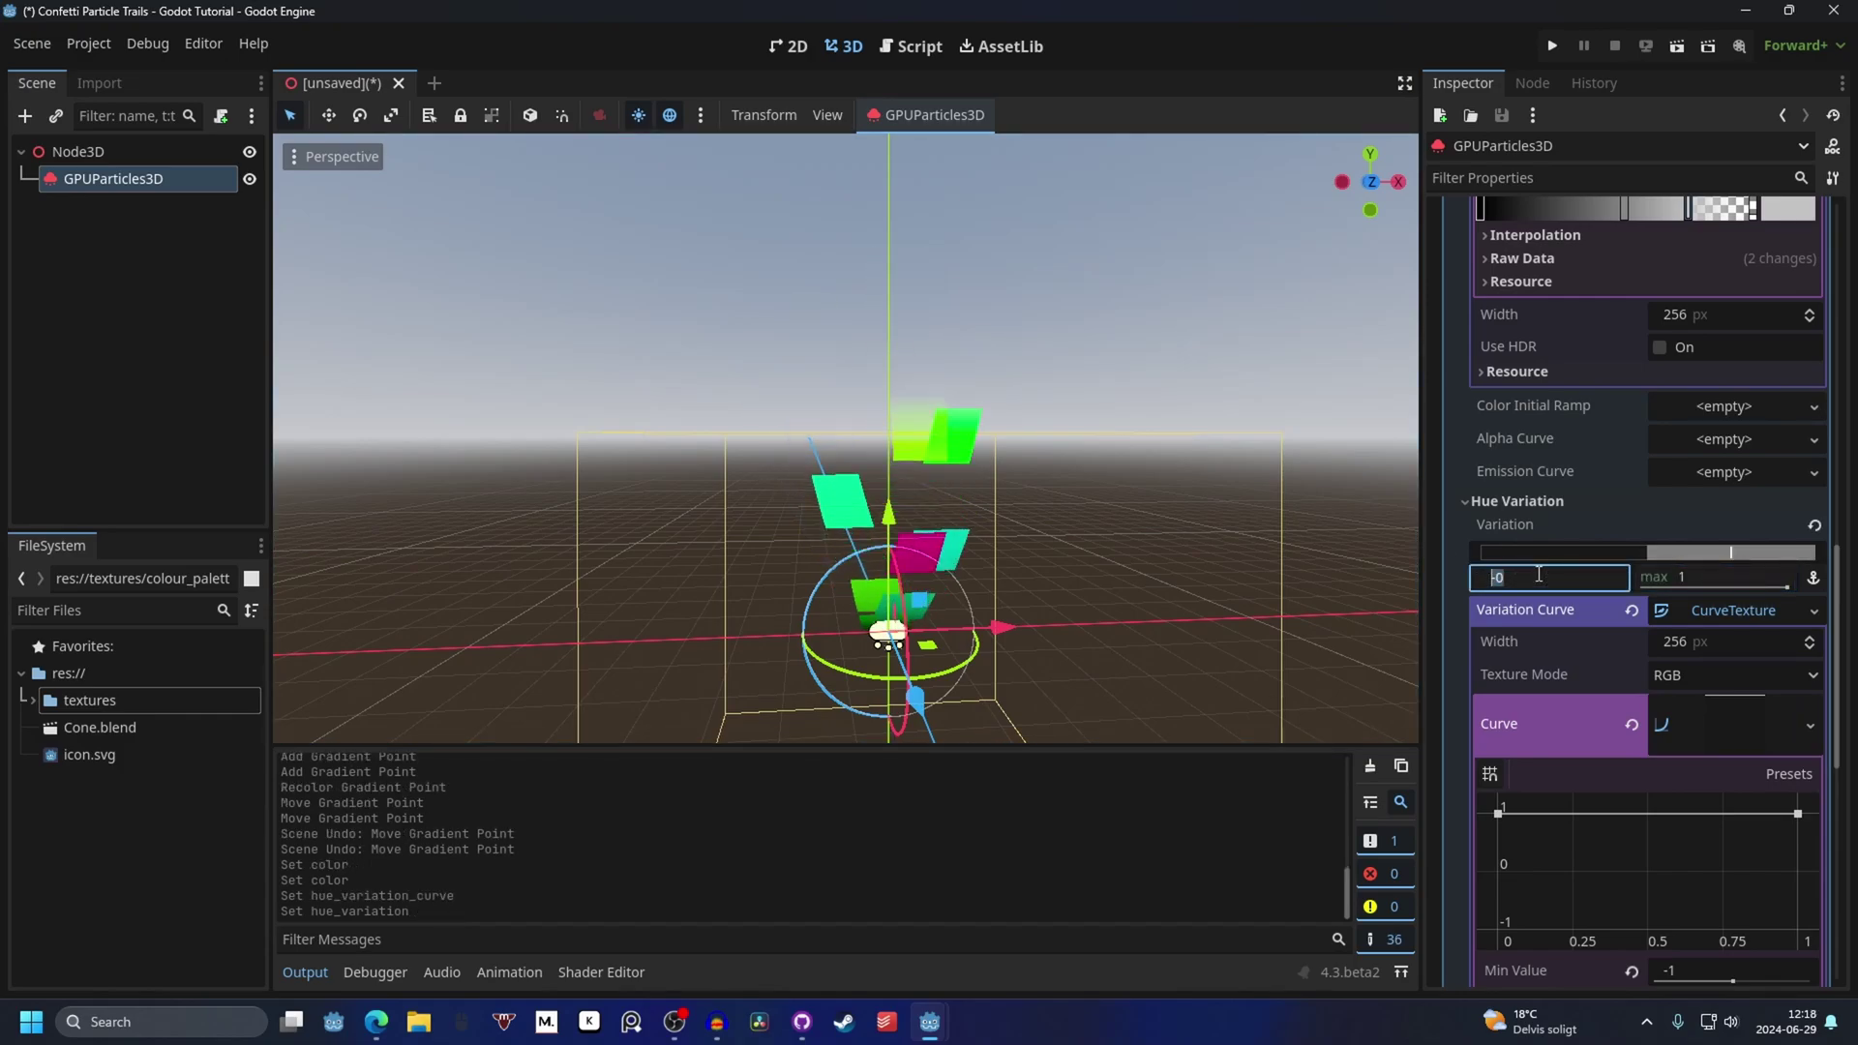
pyautogui.write('-1')
pyautogui.press('Return')
# Step: Try the hue variation curve's start point at -1, and return the point to 1
pyautogui.scroll(-1, 1635, 578)
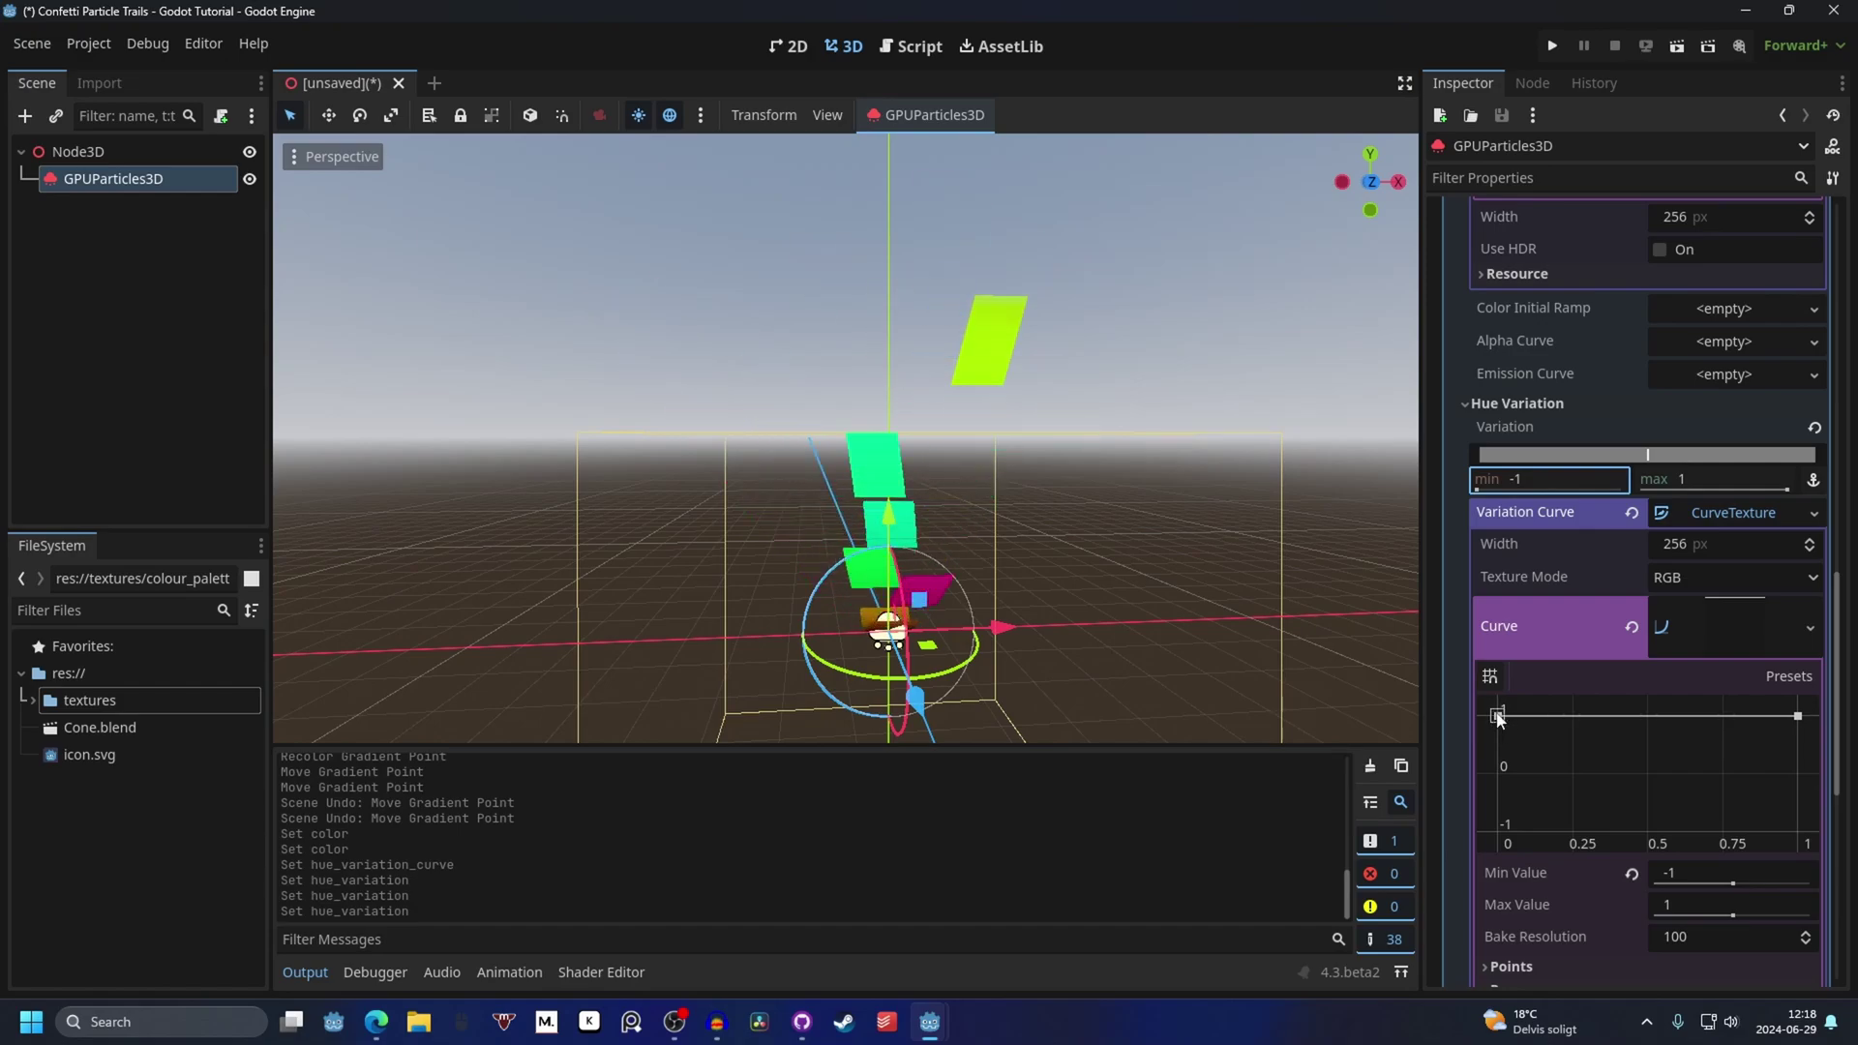
pyautogui.moveTo(1442, 890); pyautogui.dragTo(1439, 907)
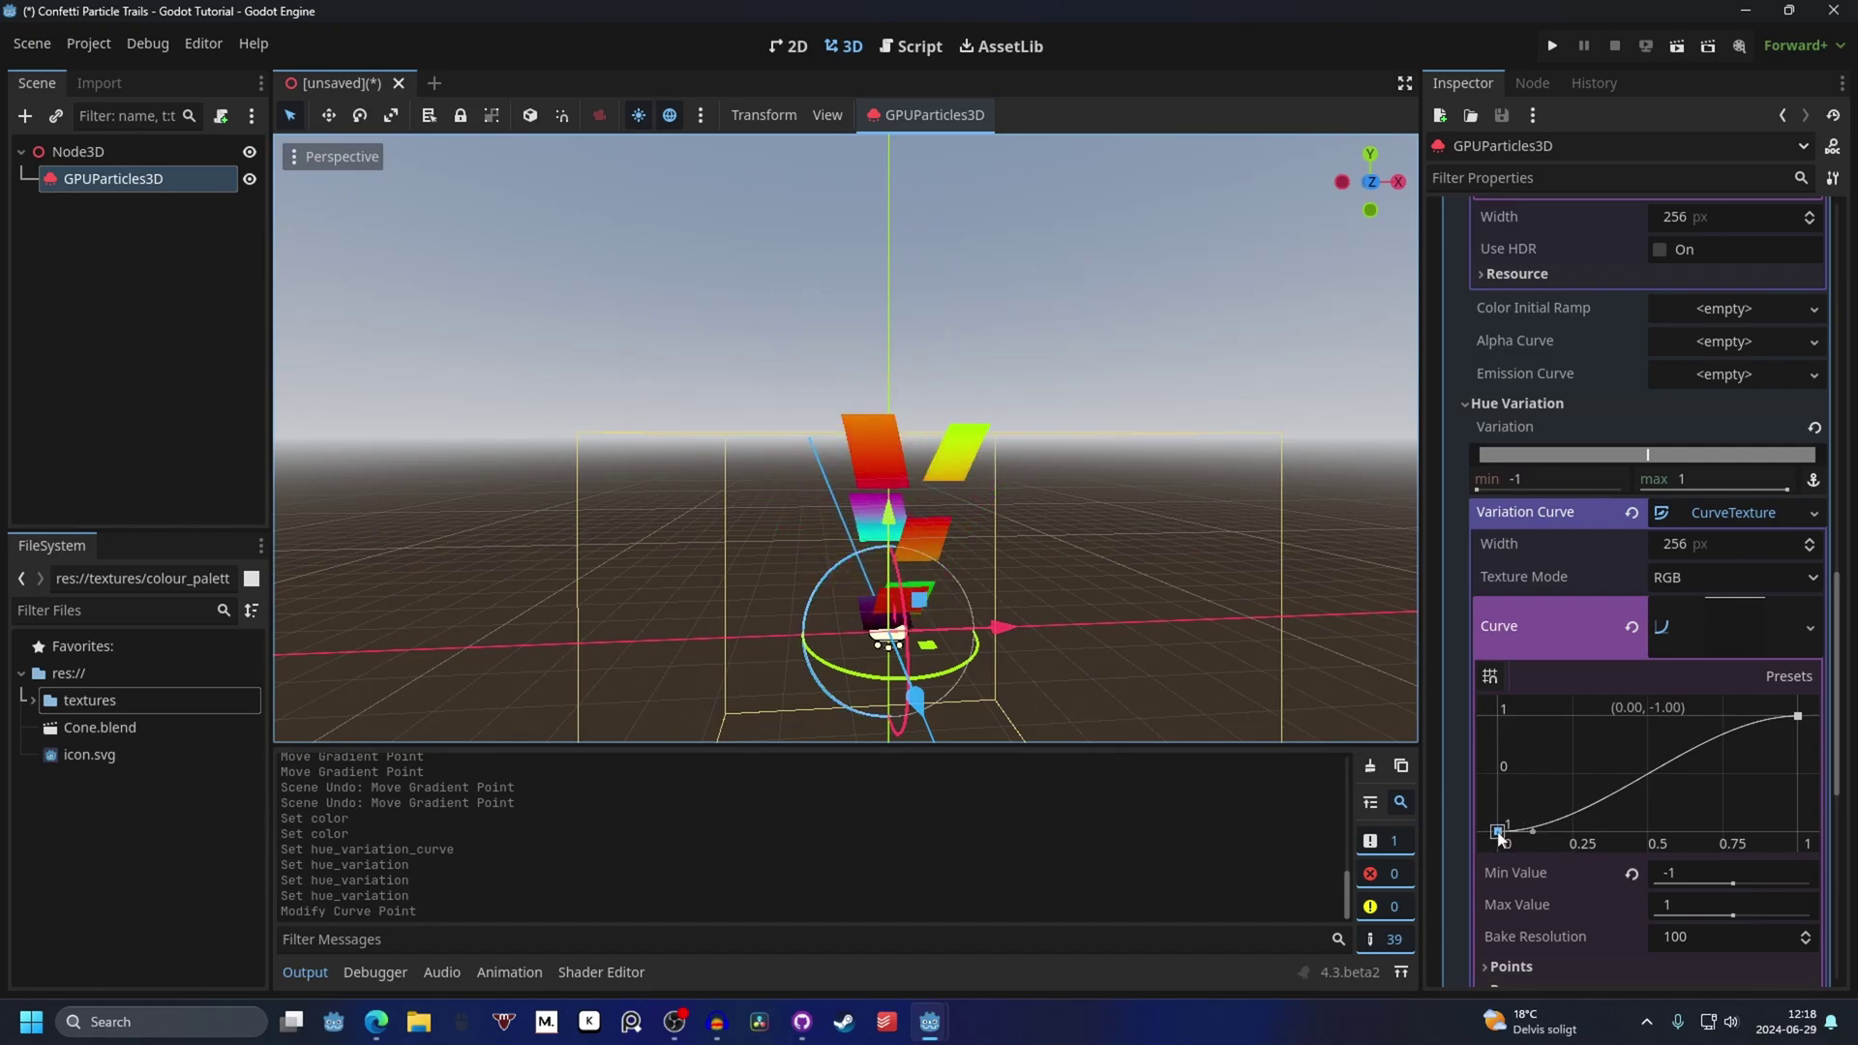
pyautogui.moveTo(1500, 838); pyautogui.dragTo(1499, 824)
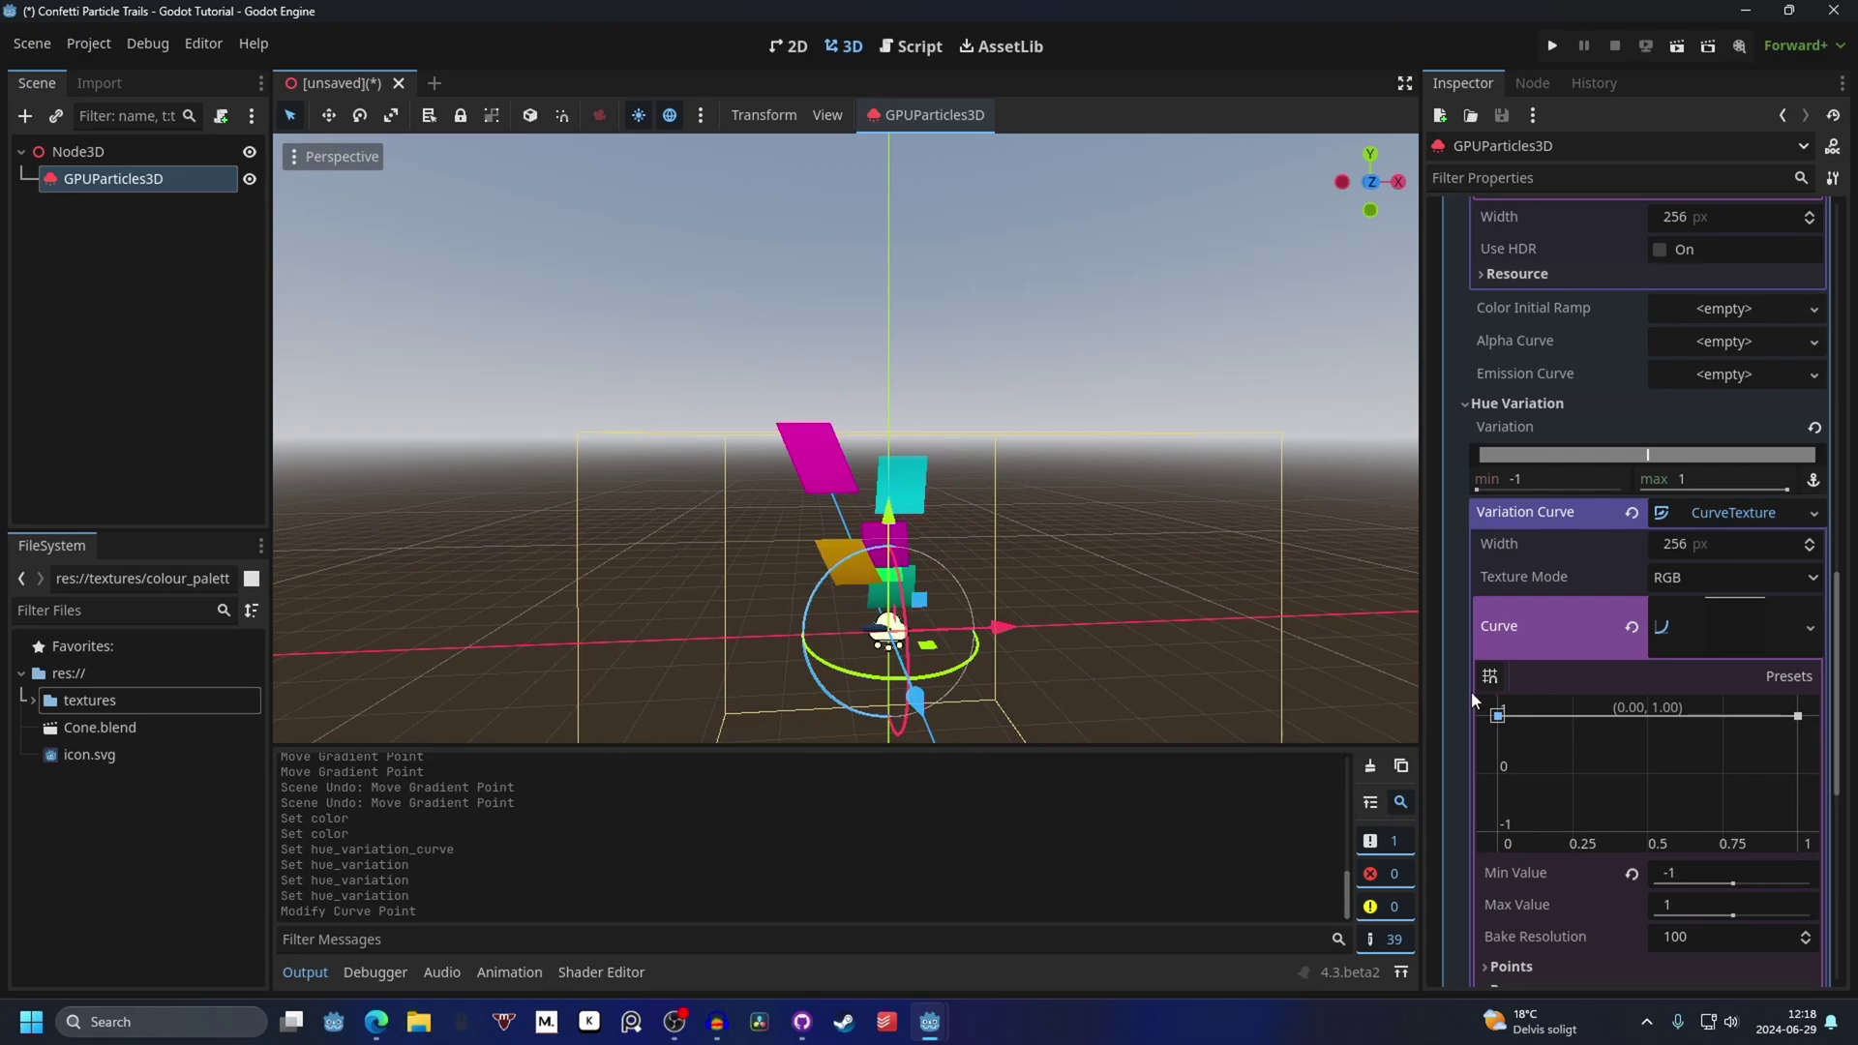
pyautogui.moveTo(1471, 693); pyautogui.dragTo(1473, 691)
# Step: Collapse the process material settings and set the particles' lifetime to 2 seconds and explosiveness to 1
pyautogui.click(1529, 406)
pyautogui.scroll(5, 1530, 418)
pyautogui.click(1495, 352)
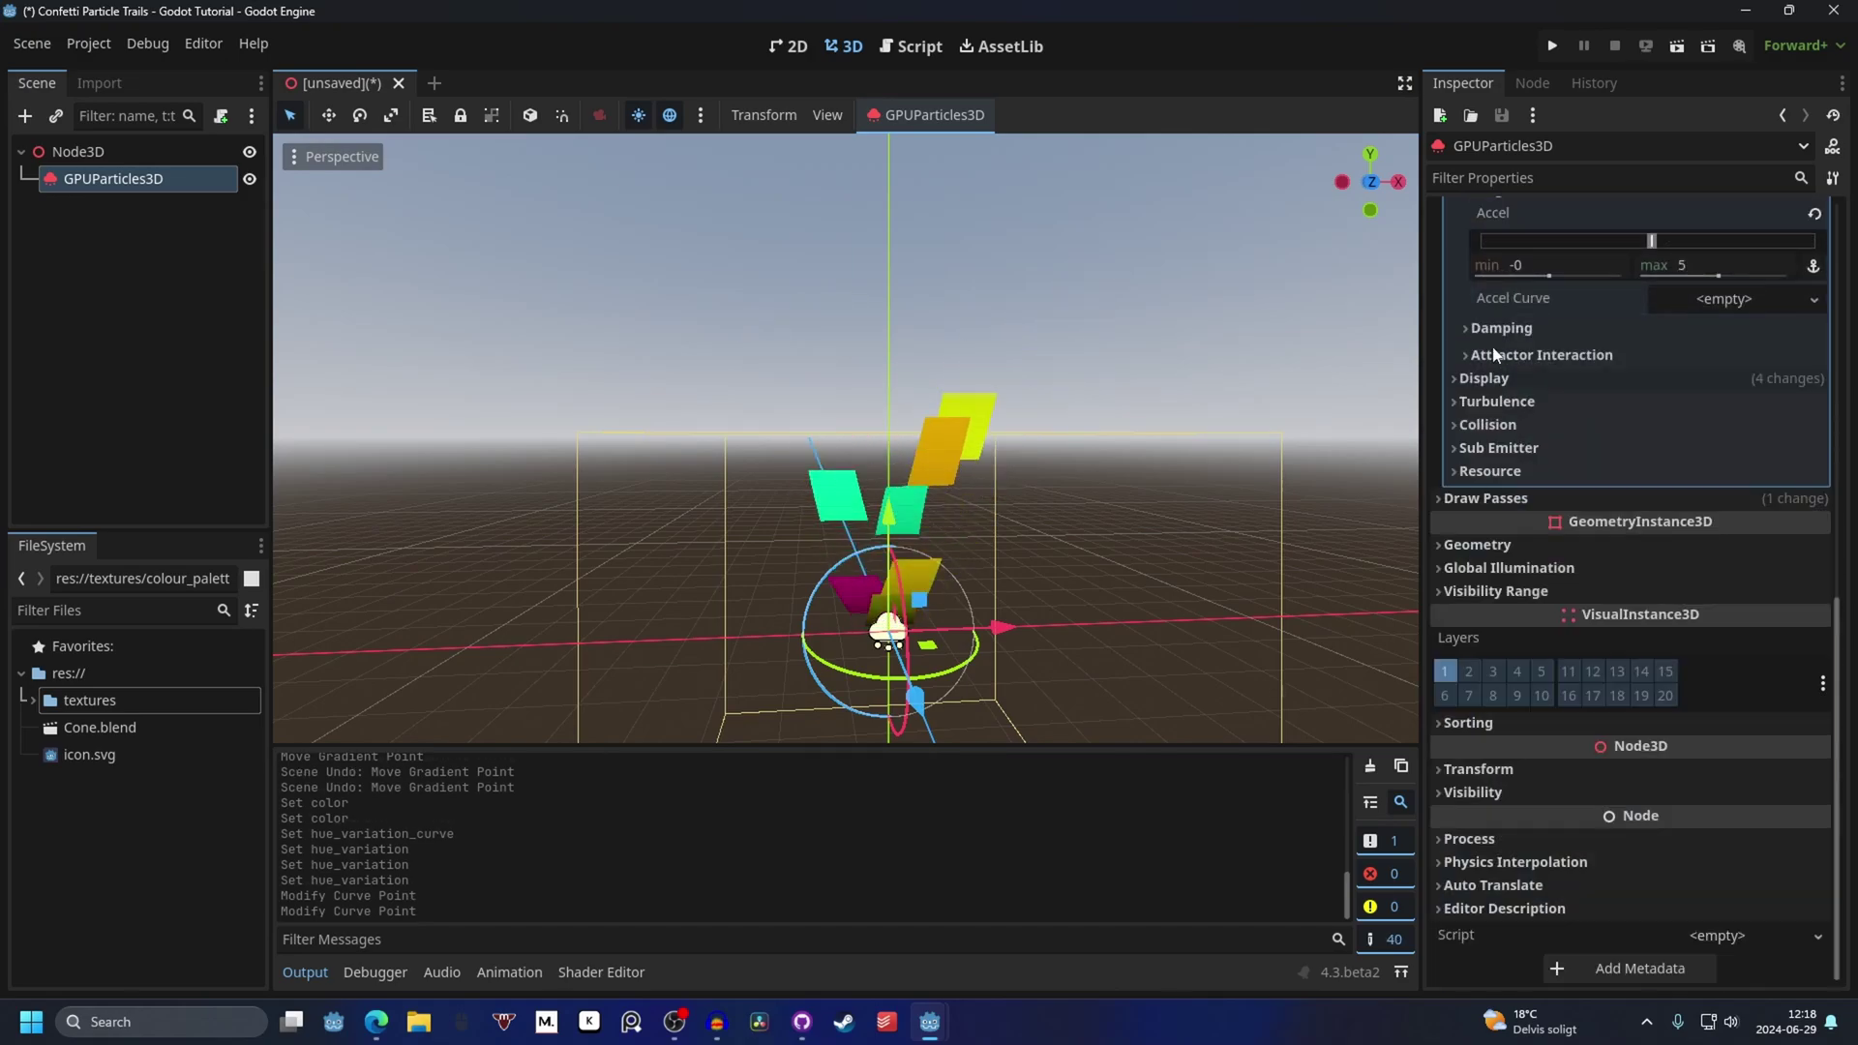
pyautogui.scroll(5, 1499, 387)
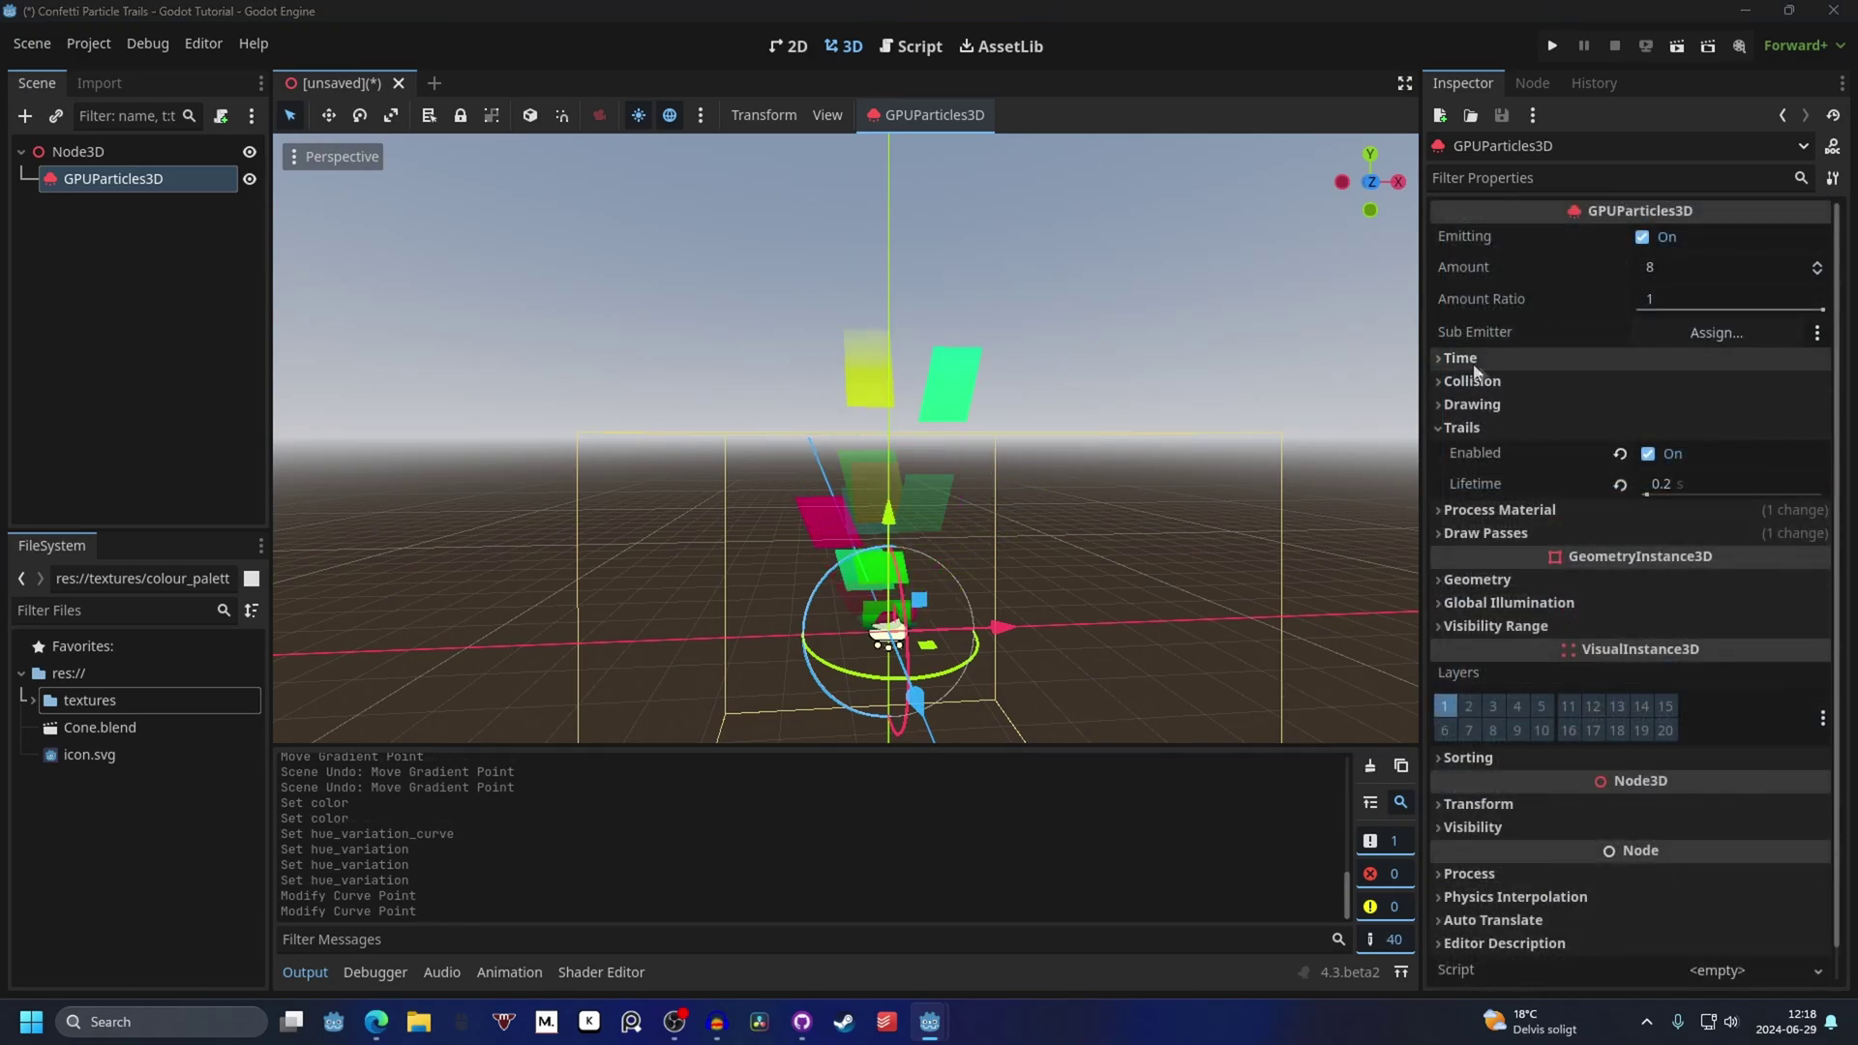
pyautogui.click(1519, 362)
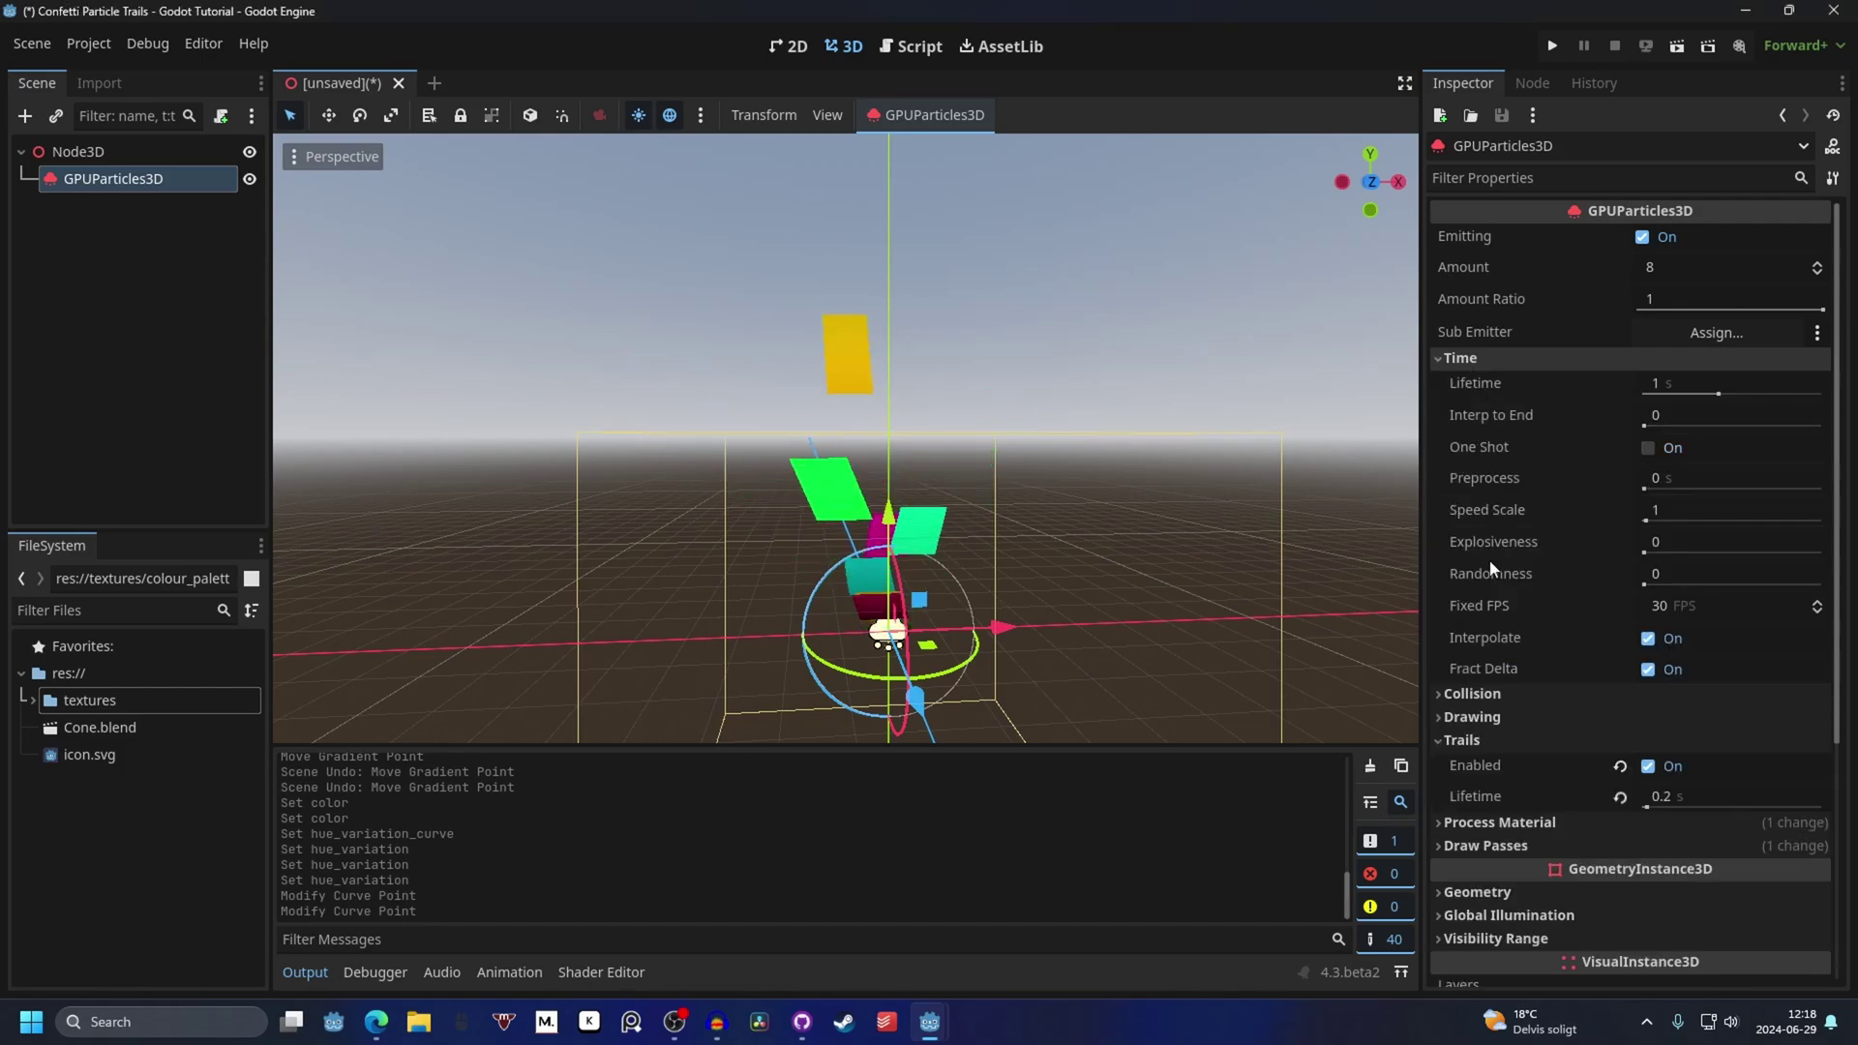
pyautogui.click(1693, 377)
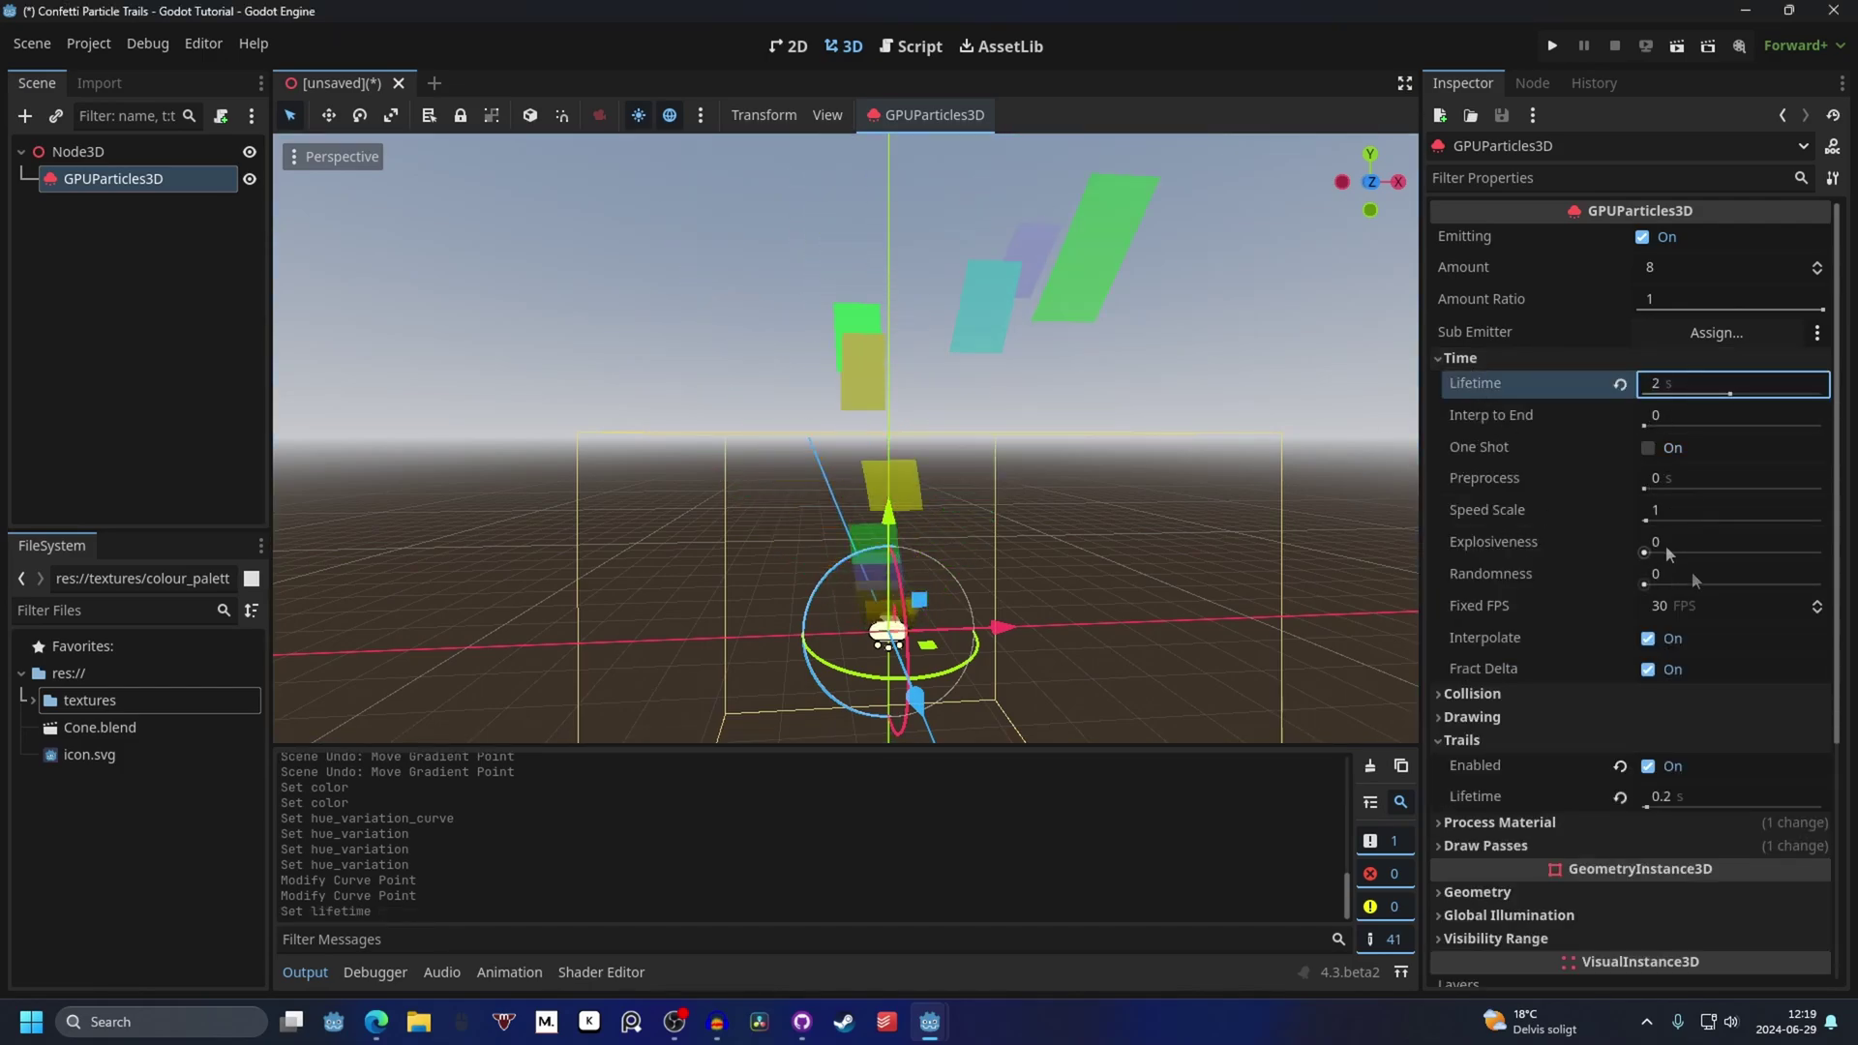
pyautogui.moveTo(1645, 554); pyautogui.dragTo(1683, 552)
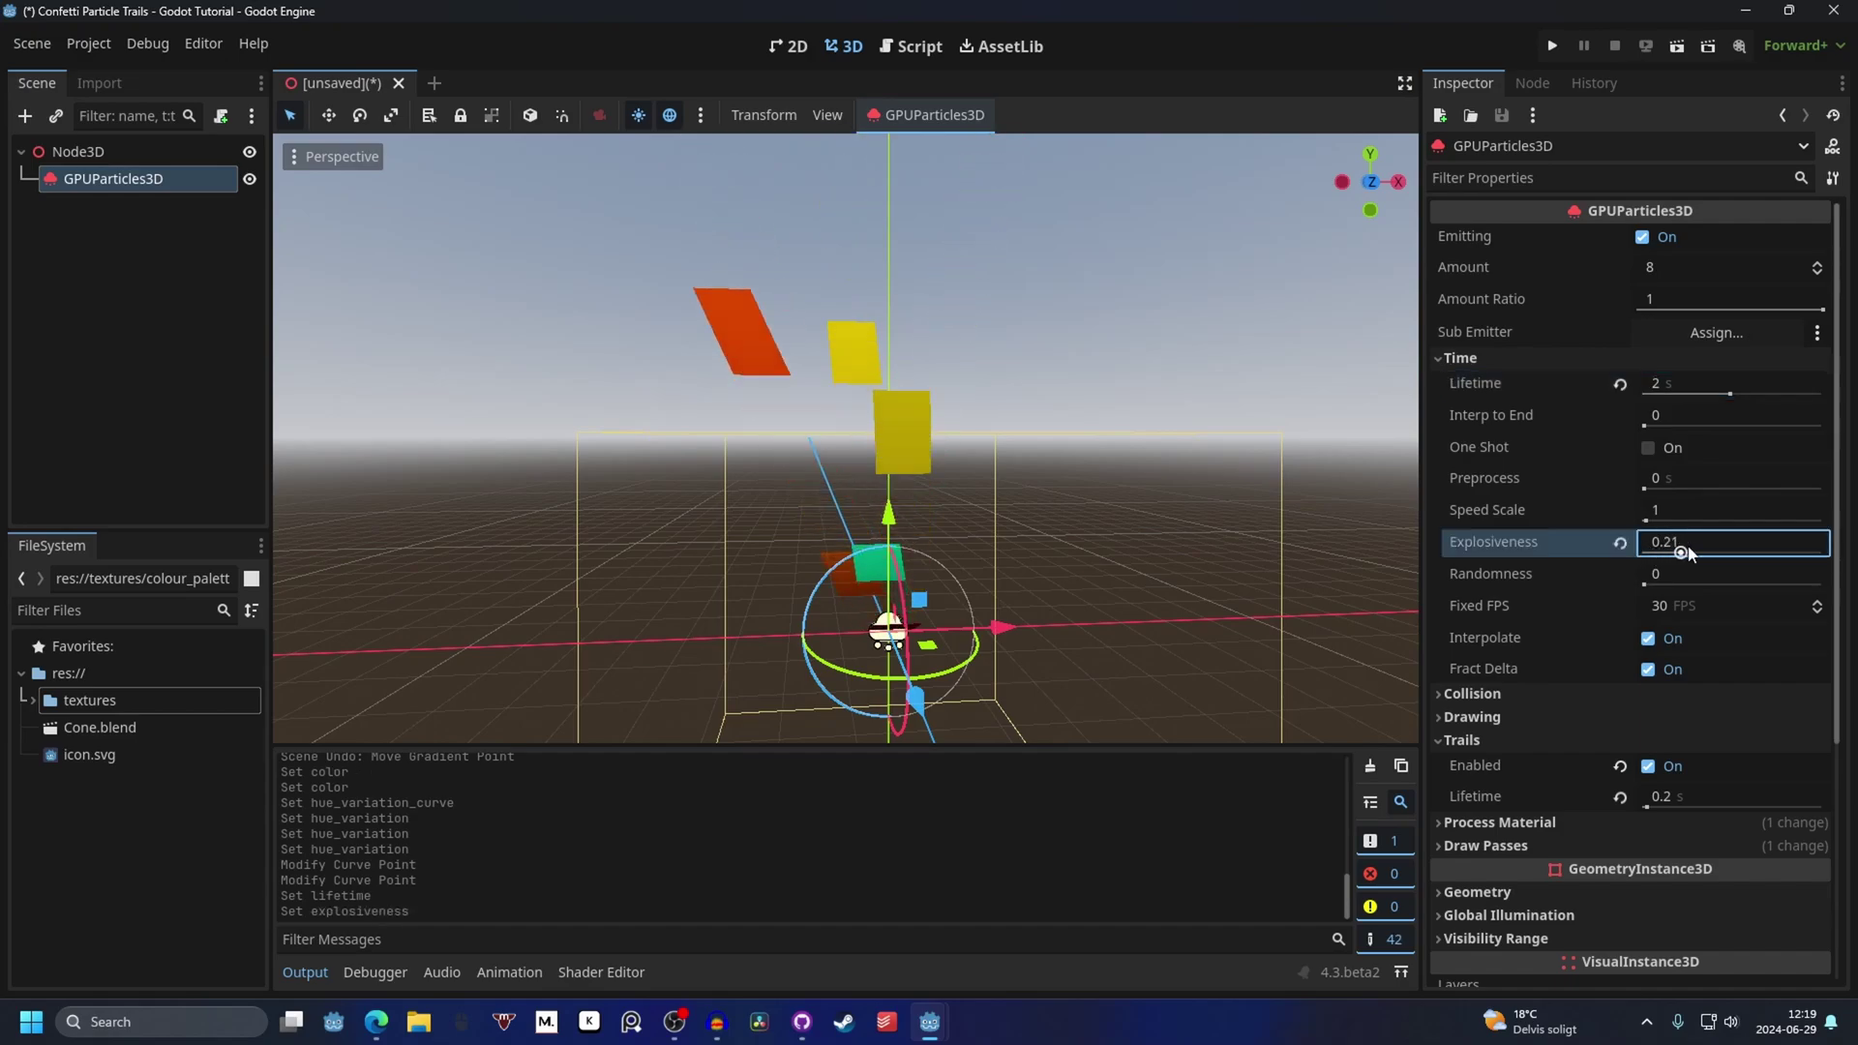
# Step: Set the number of emitted particles to 15
pyautogui.scroll(-12, 1186, 544)
pyautogui.moveTo(1186, 544); pyautogui.dragTo(1074, 439, button='middle')
pyautogui.scroll(4, 1050, 414)
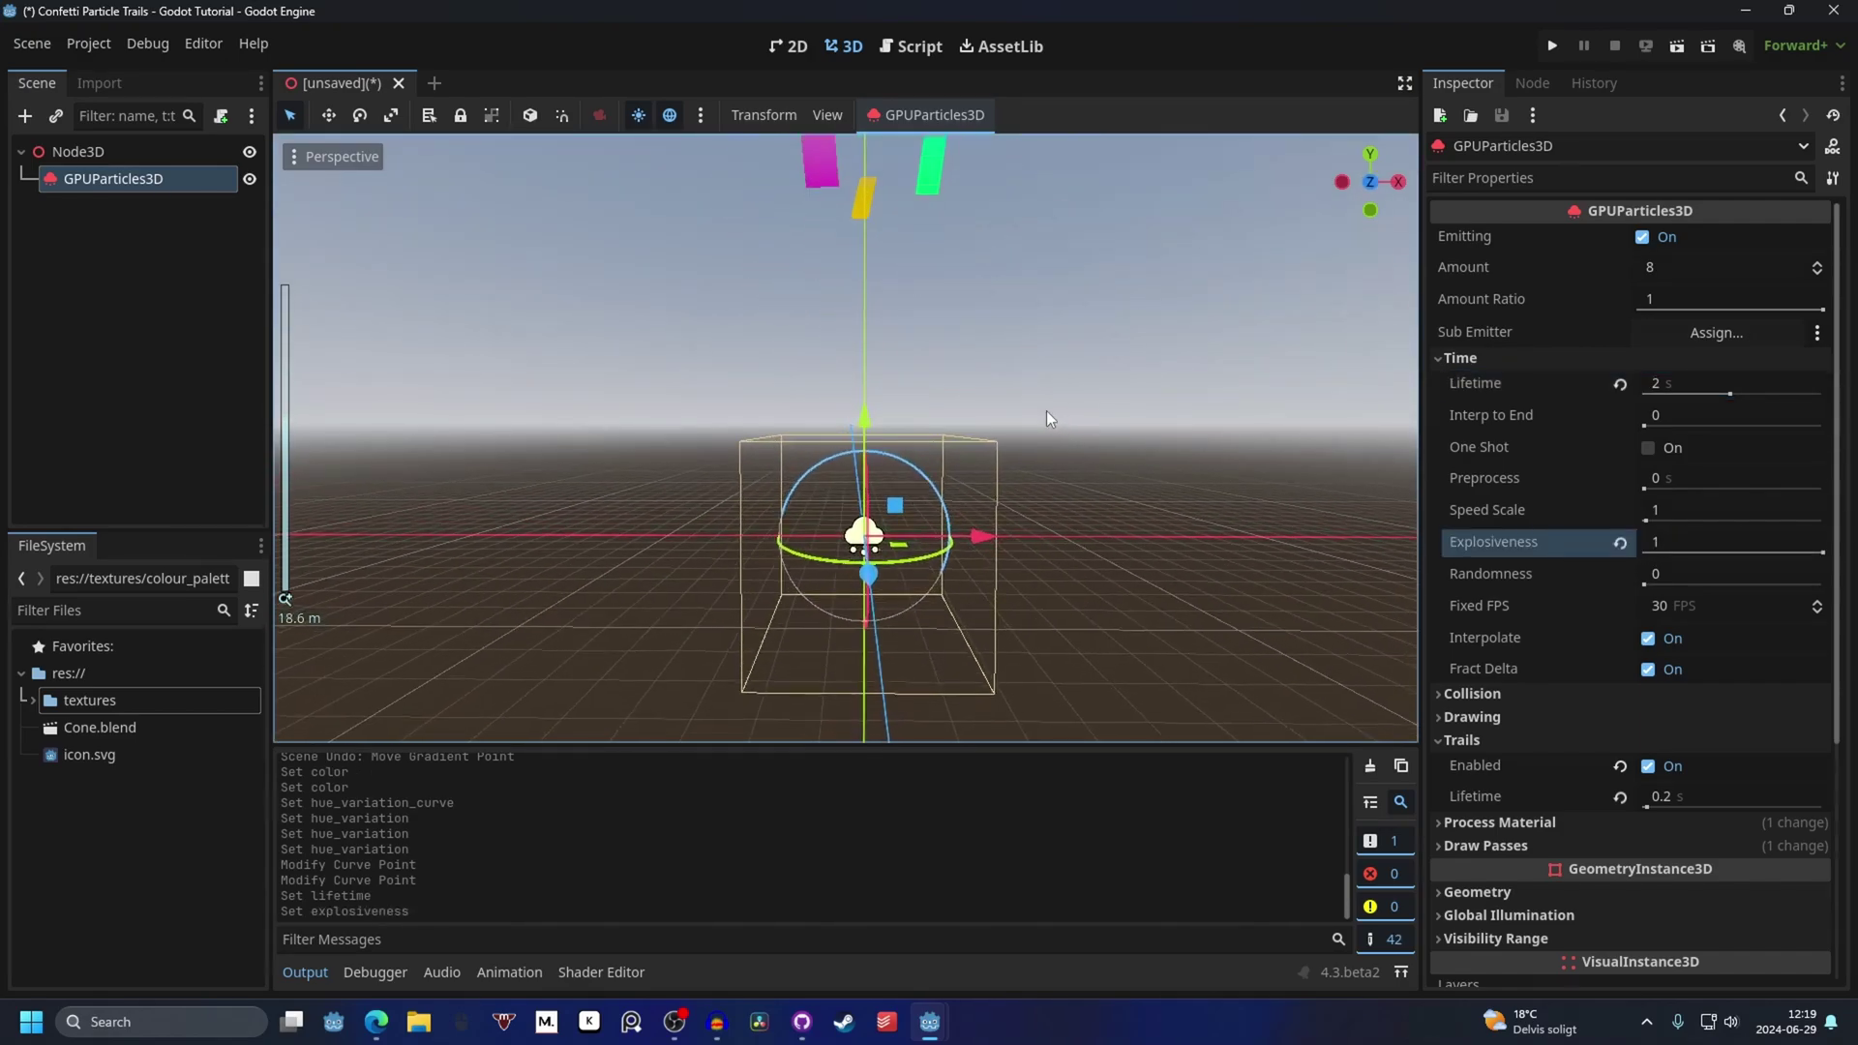
pyautogui.click(1672, 266)
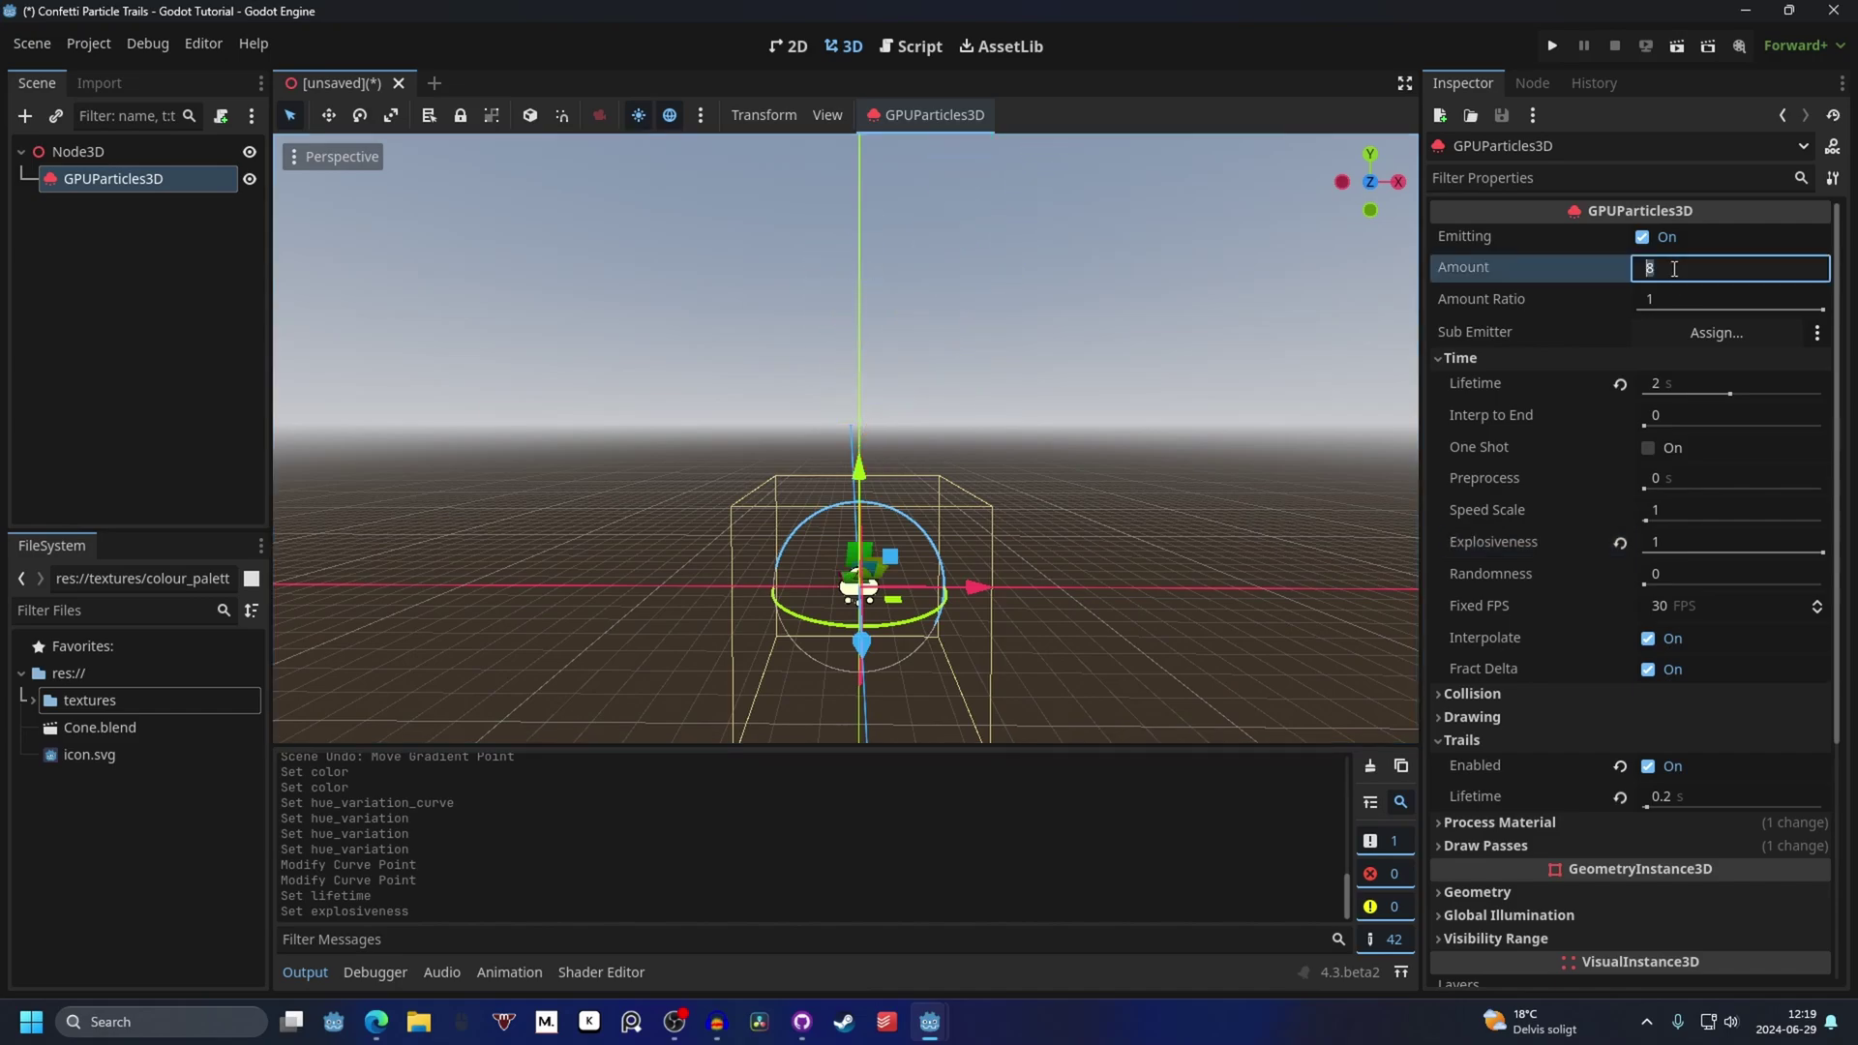
pyautogui.write('2')
pyautogui.press('BackSpace')
pyautogui.write('15')
pyautogui.press('Return')
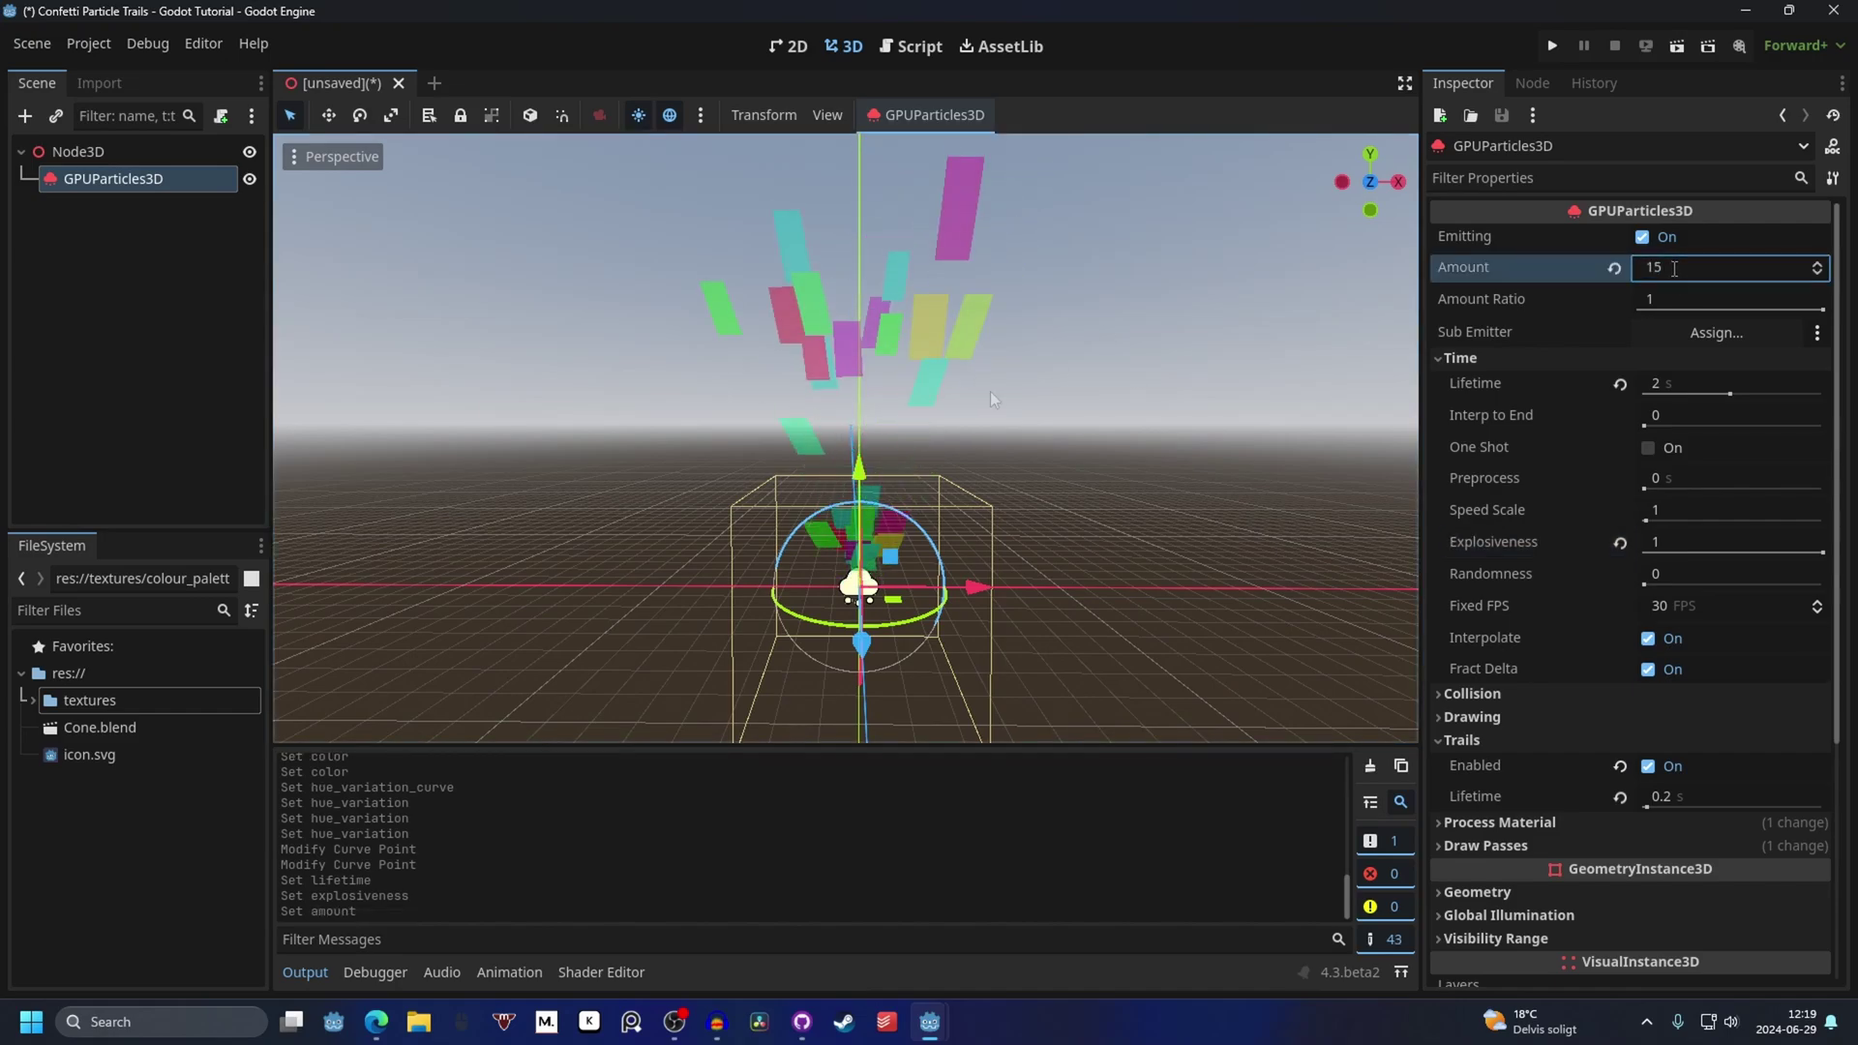
# Step: Set the particles' lifetime to 1 second
pyautogui.scroll(2, 991, 387)
pyautogui.moveTo(991, 387); pyautogui.dragTo(1024, 421, button='middle')
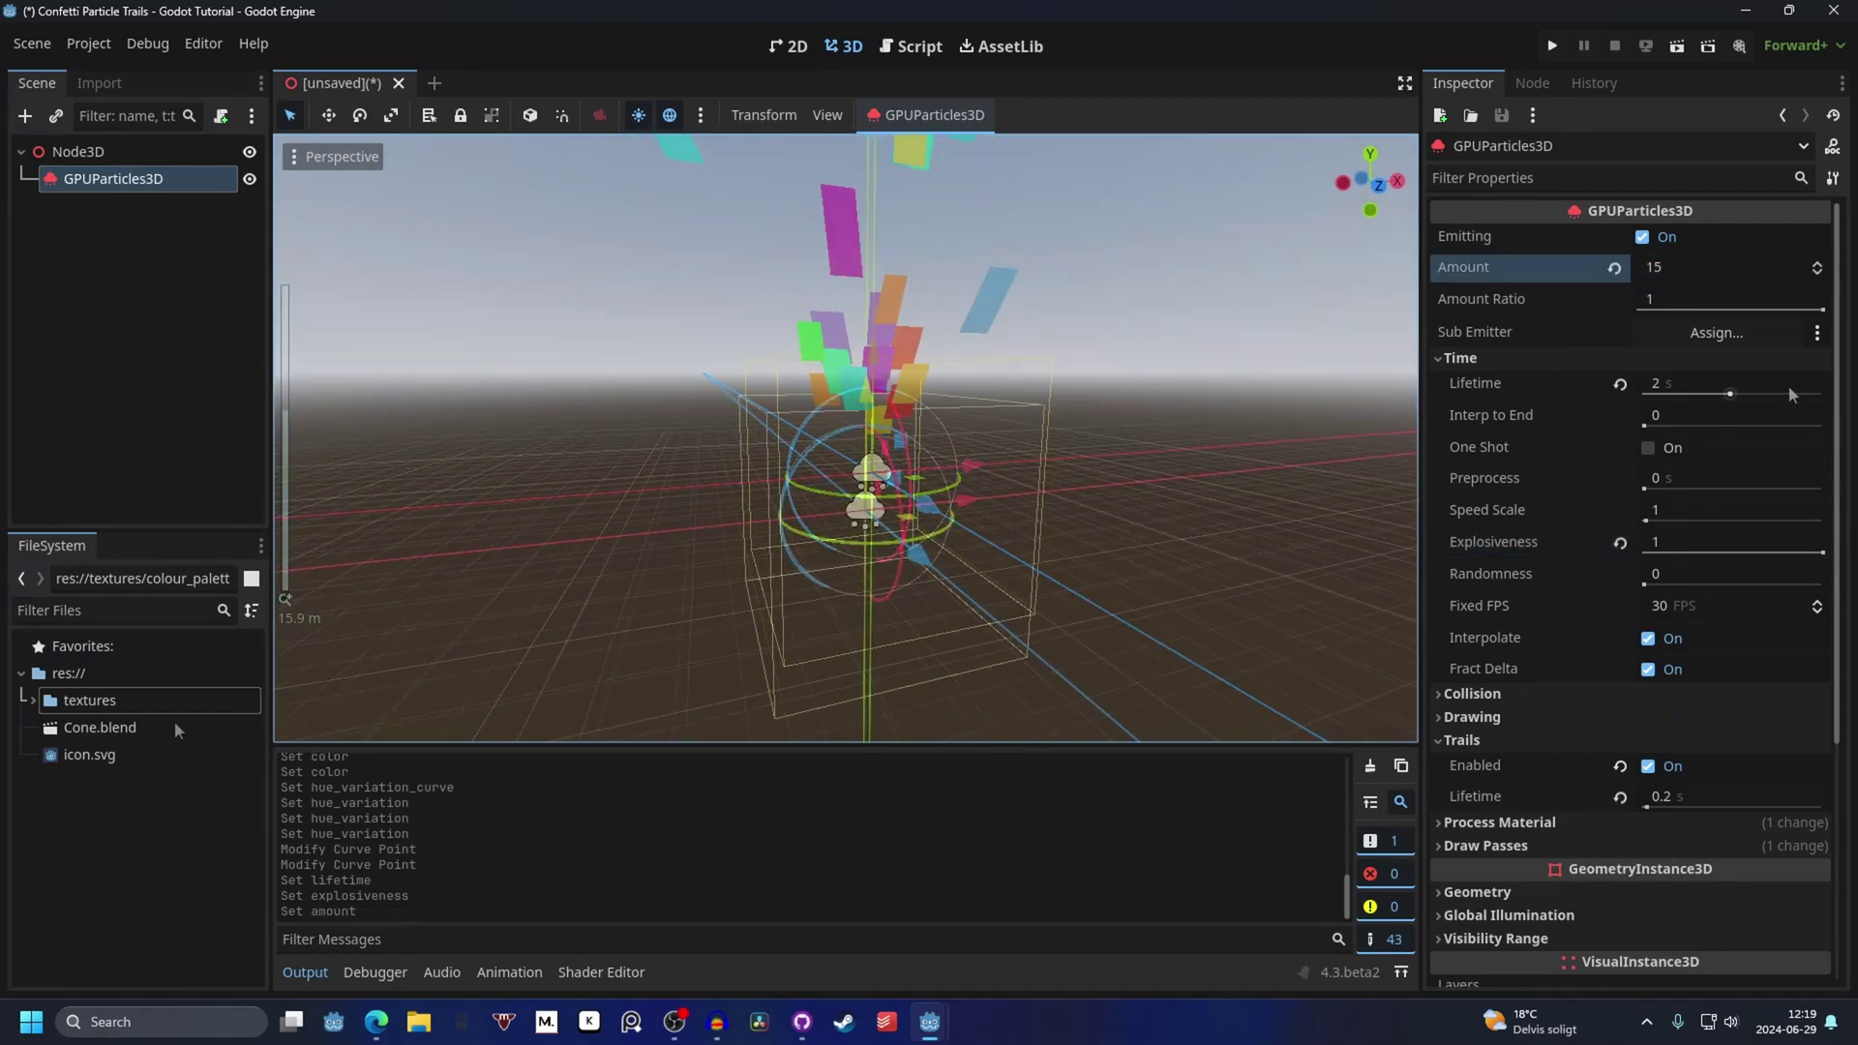
pyautogui.click(1700, 387)
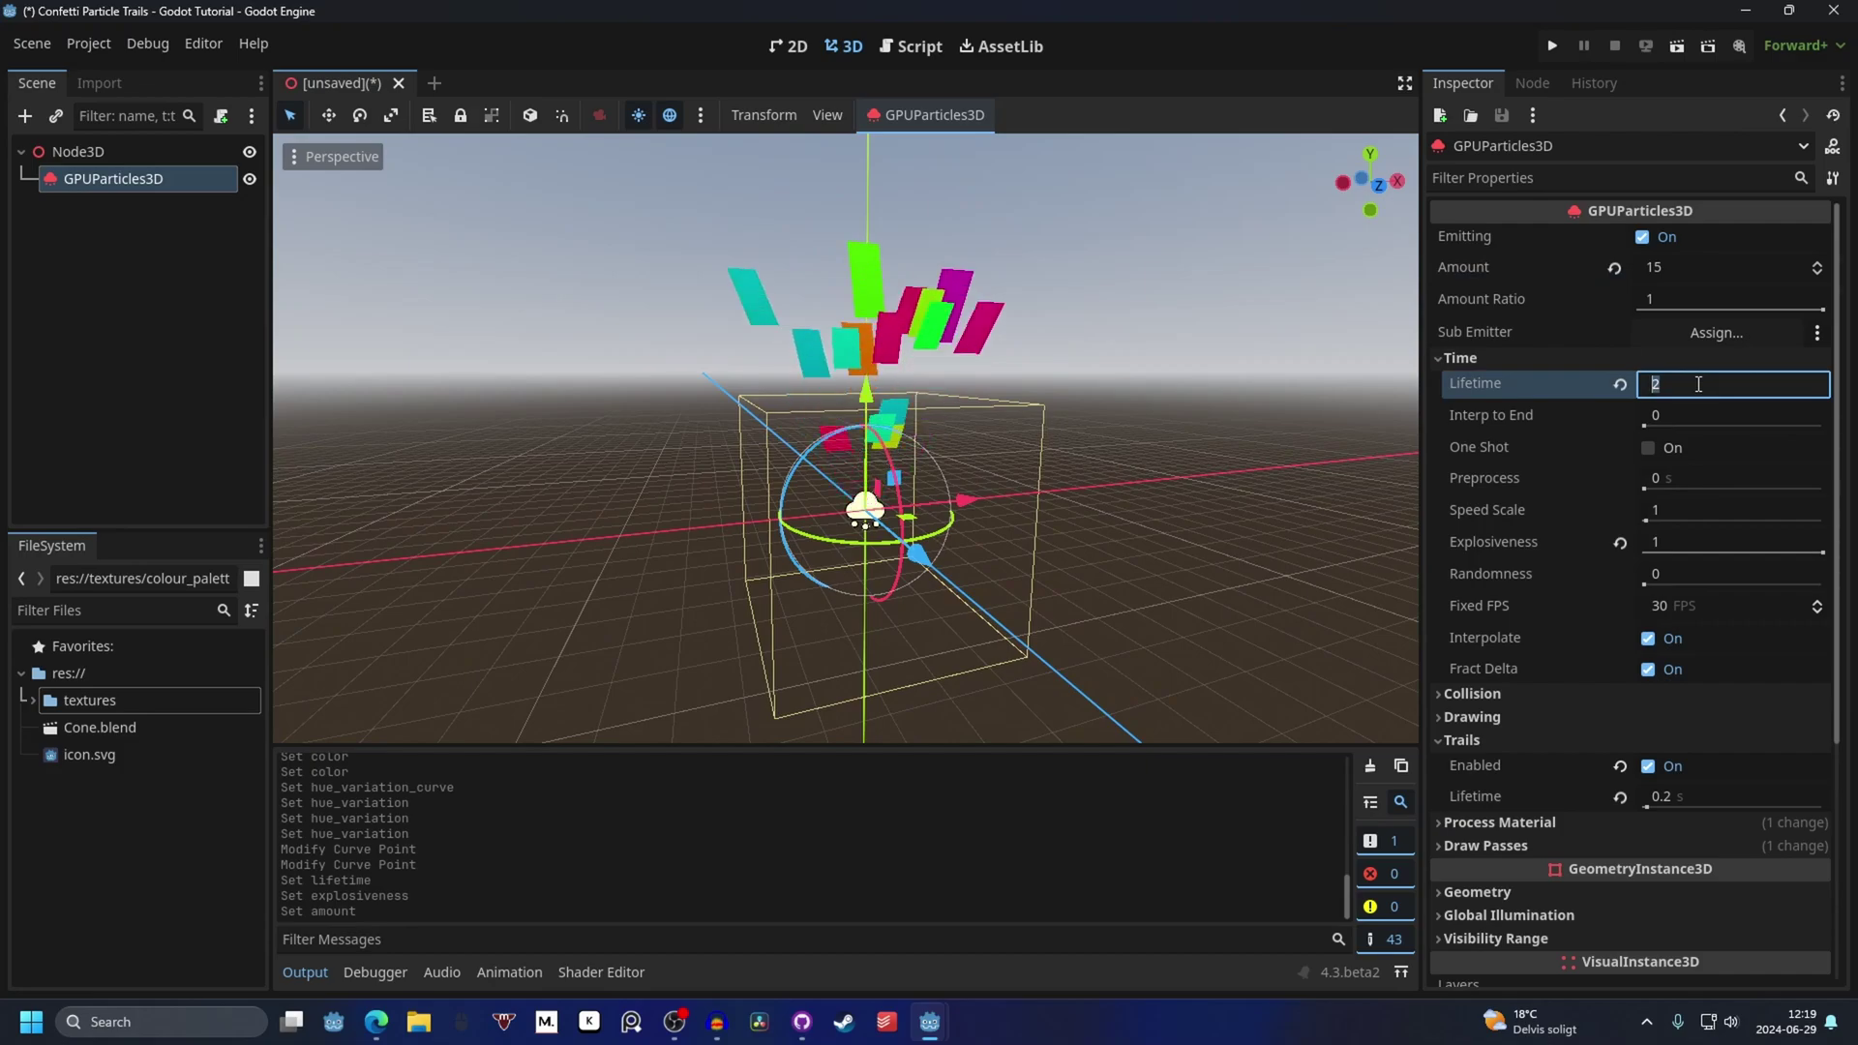
pyautogui.write('1')
pyautogui.press('Return')
pyautogui.scroll(4, 1025, 321)
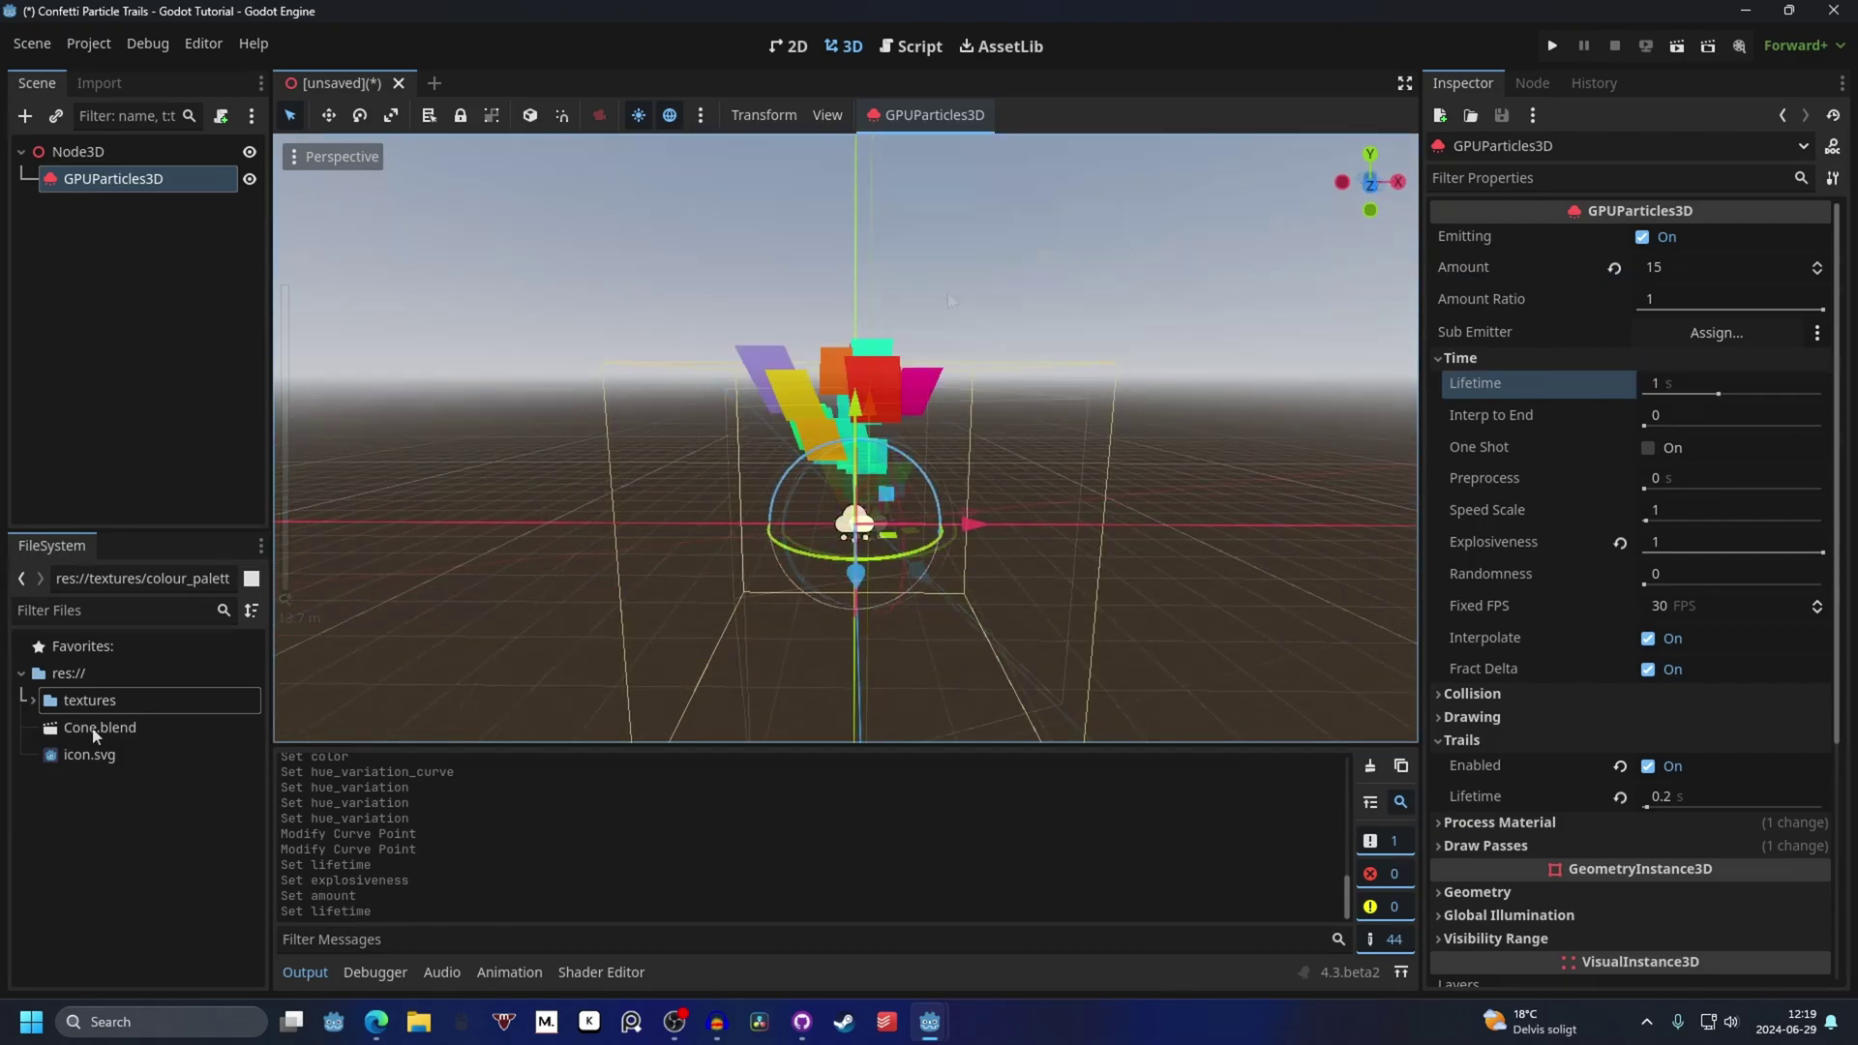
# Step: Instantiate the Cone.blend model under the Node3D root and move it down so its opening sits at the particle emitter
pyautogui.moveTo(100, 730); pyautogui.dragTo(112, 149)
pyautogui.scroll(3, 938, 397)
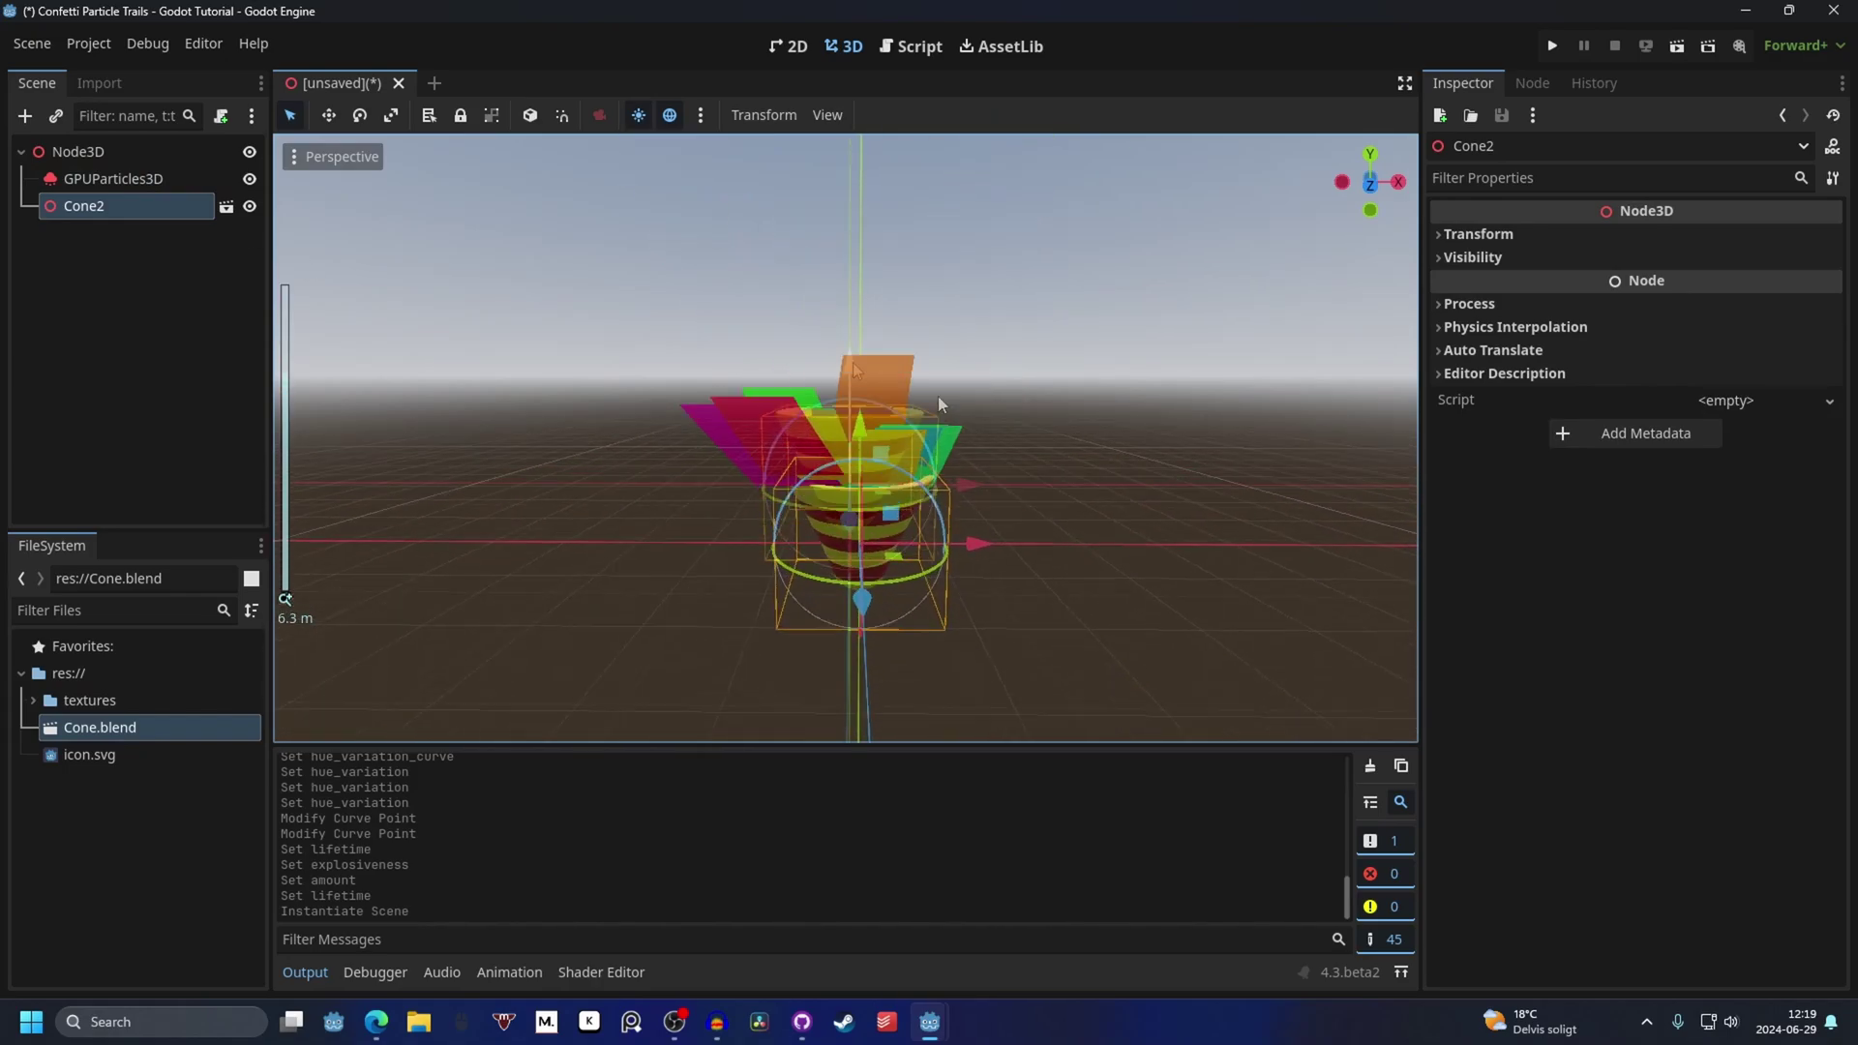
pyautogui.moveTo(853, 364); pyautogui.dragTo(858, 420)
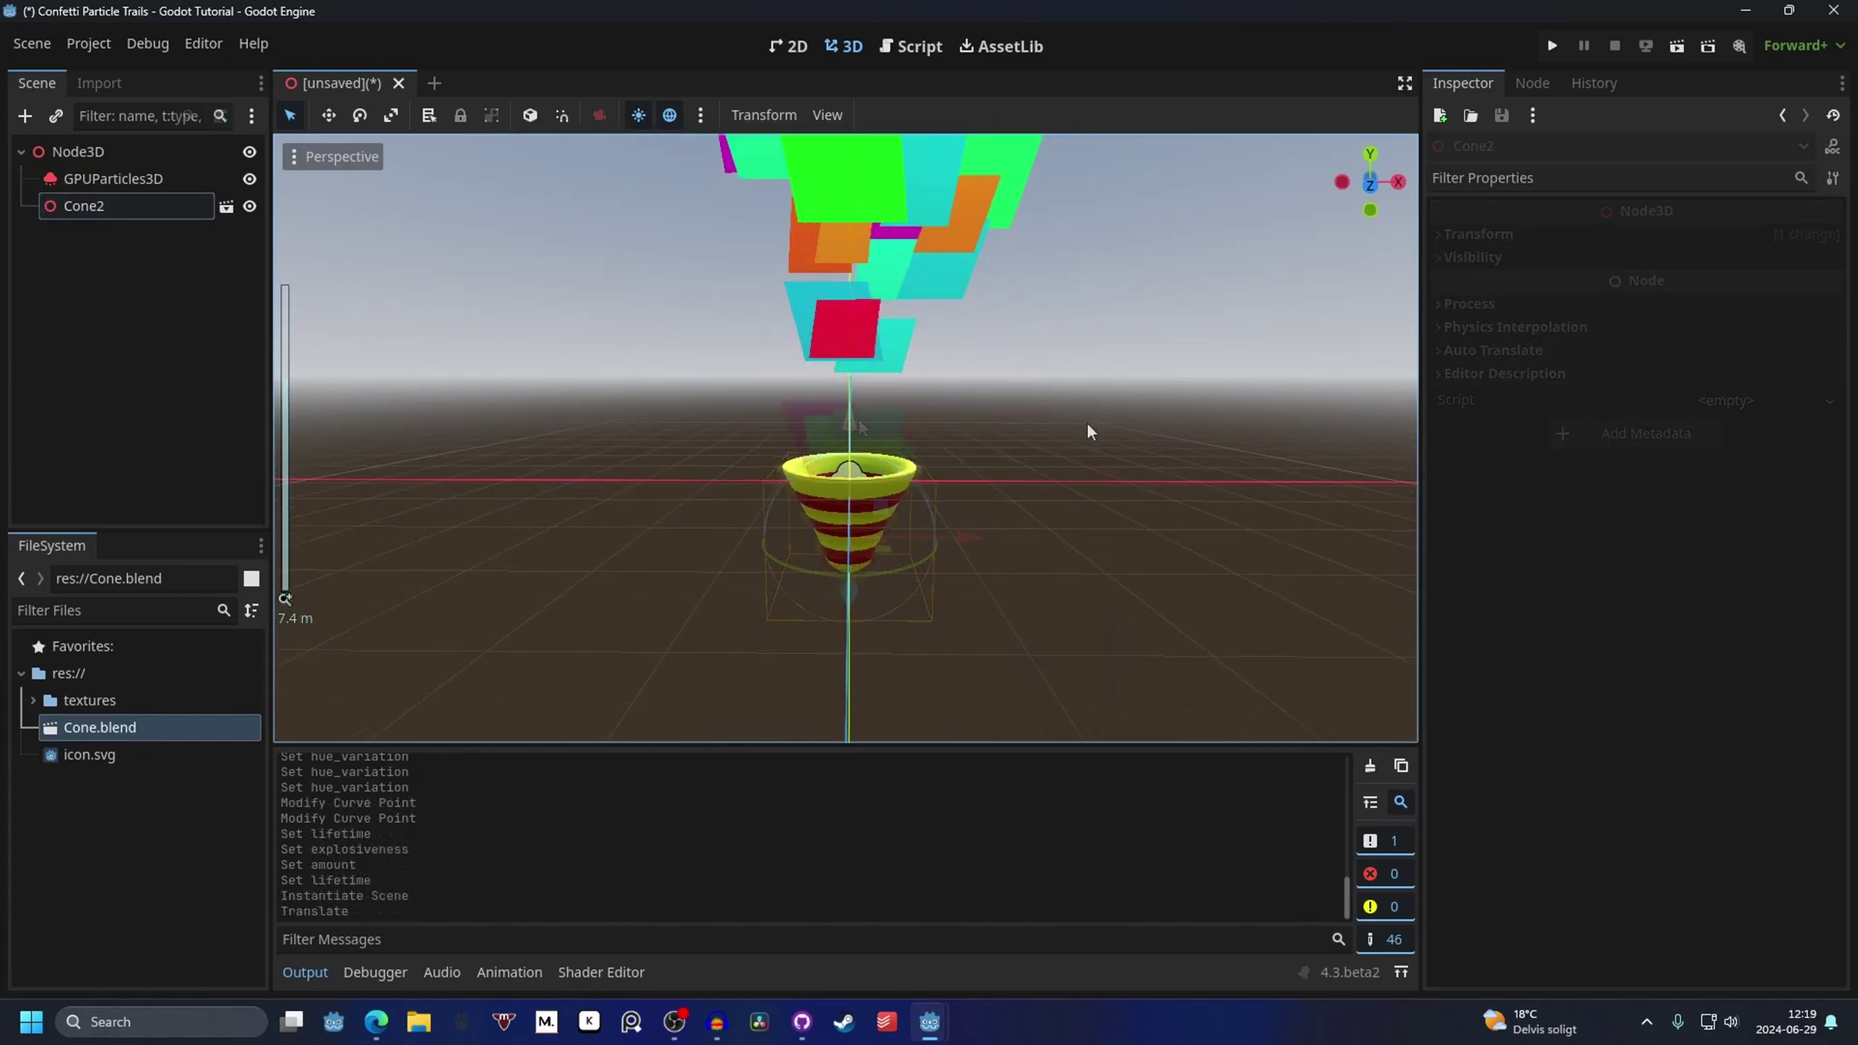
# Step: Duplicate the GPUParticles3D node and set the copy's trail lifetime to 0.5 seconds
pyautogui.scroll(-5, 1088, 424)
pyautogui.moveTo(1088, 424)
pyautogui.mouseDown(button='middle')
pyautogui.moveTo(1067, 360)
pyautogui.moveTo(1055, 426)
pyautogui.mouseUp(button='middle')
pyautogui.click(123, 182)
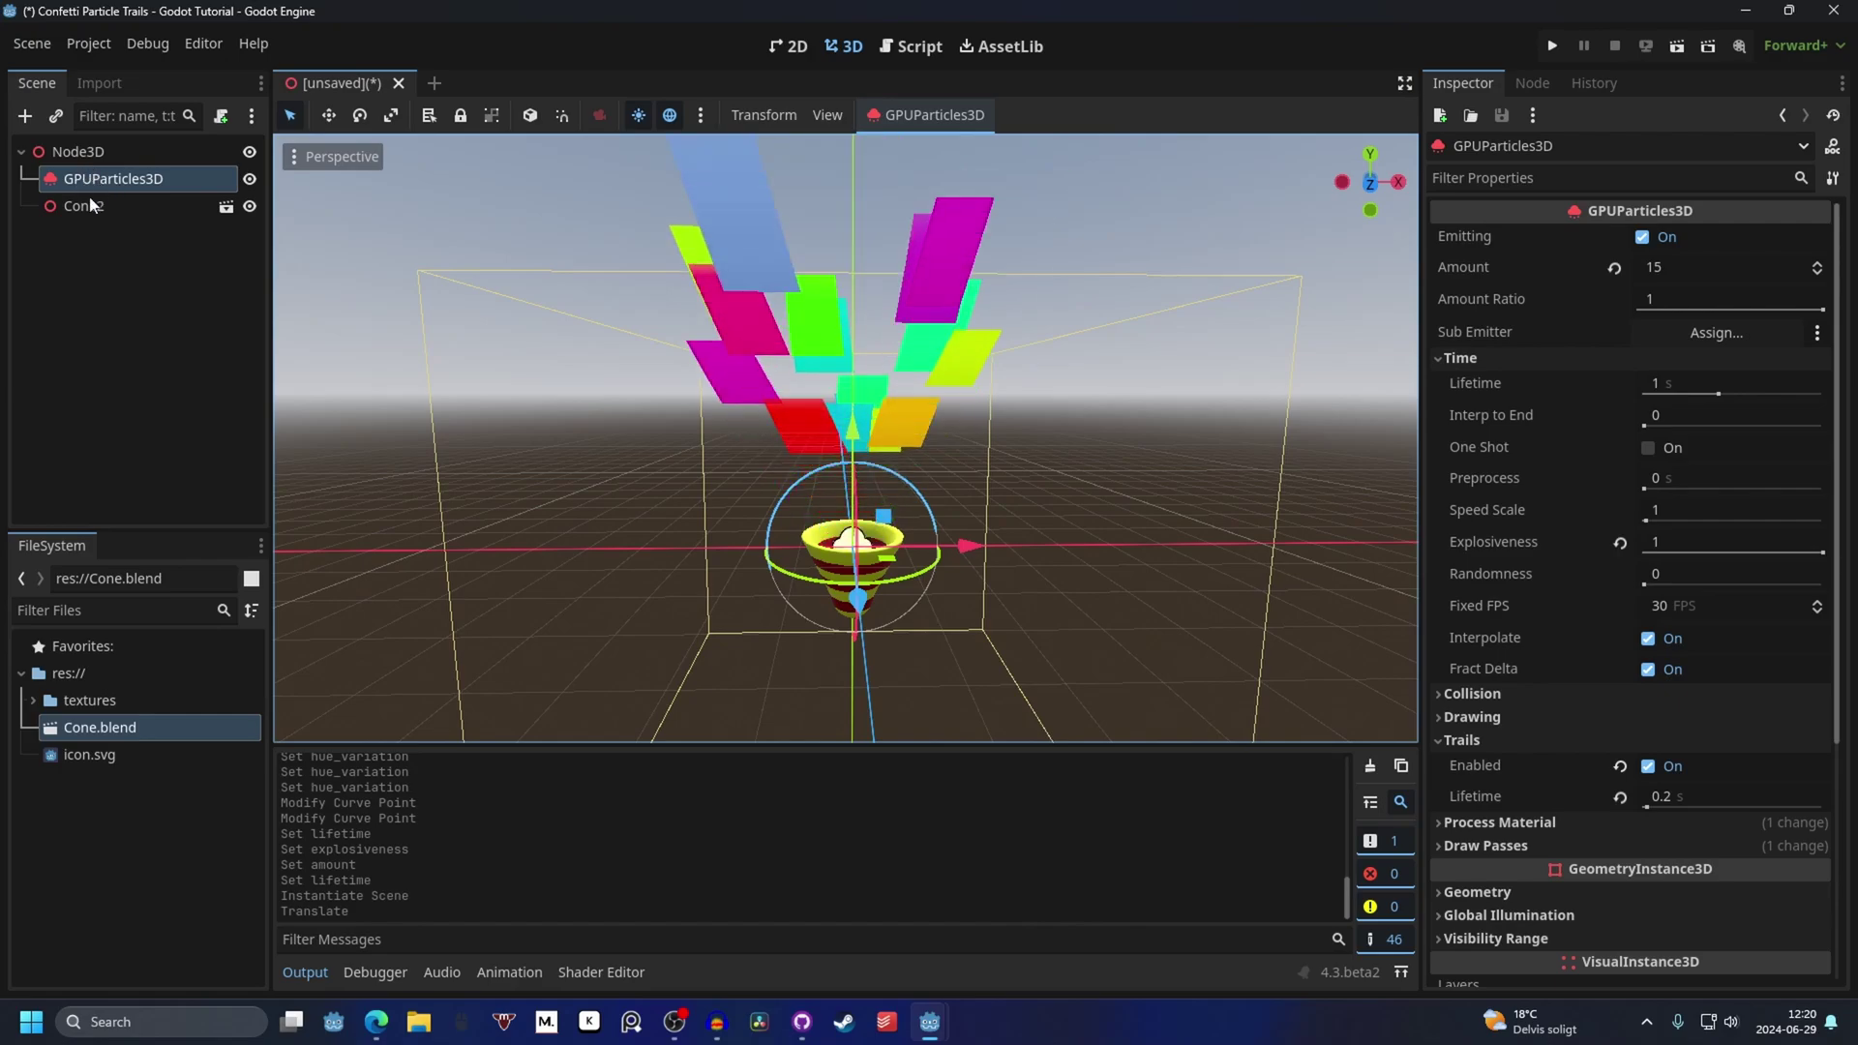
pyautogui.hotkey('ctrl', 'd')
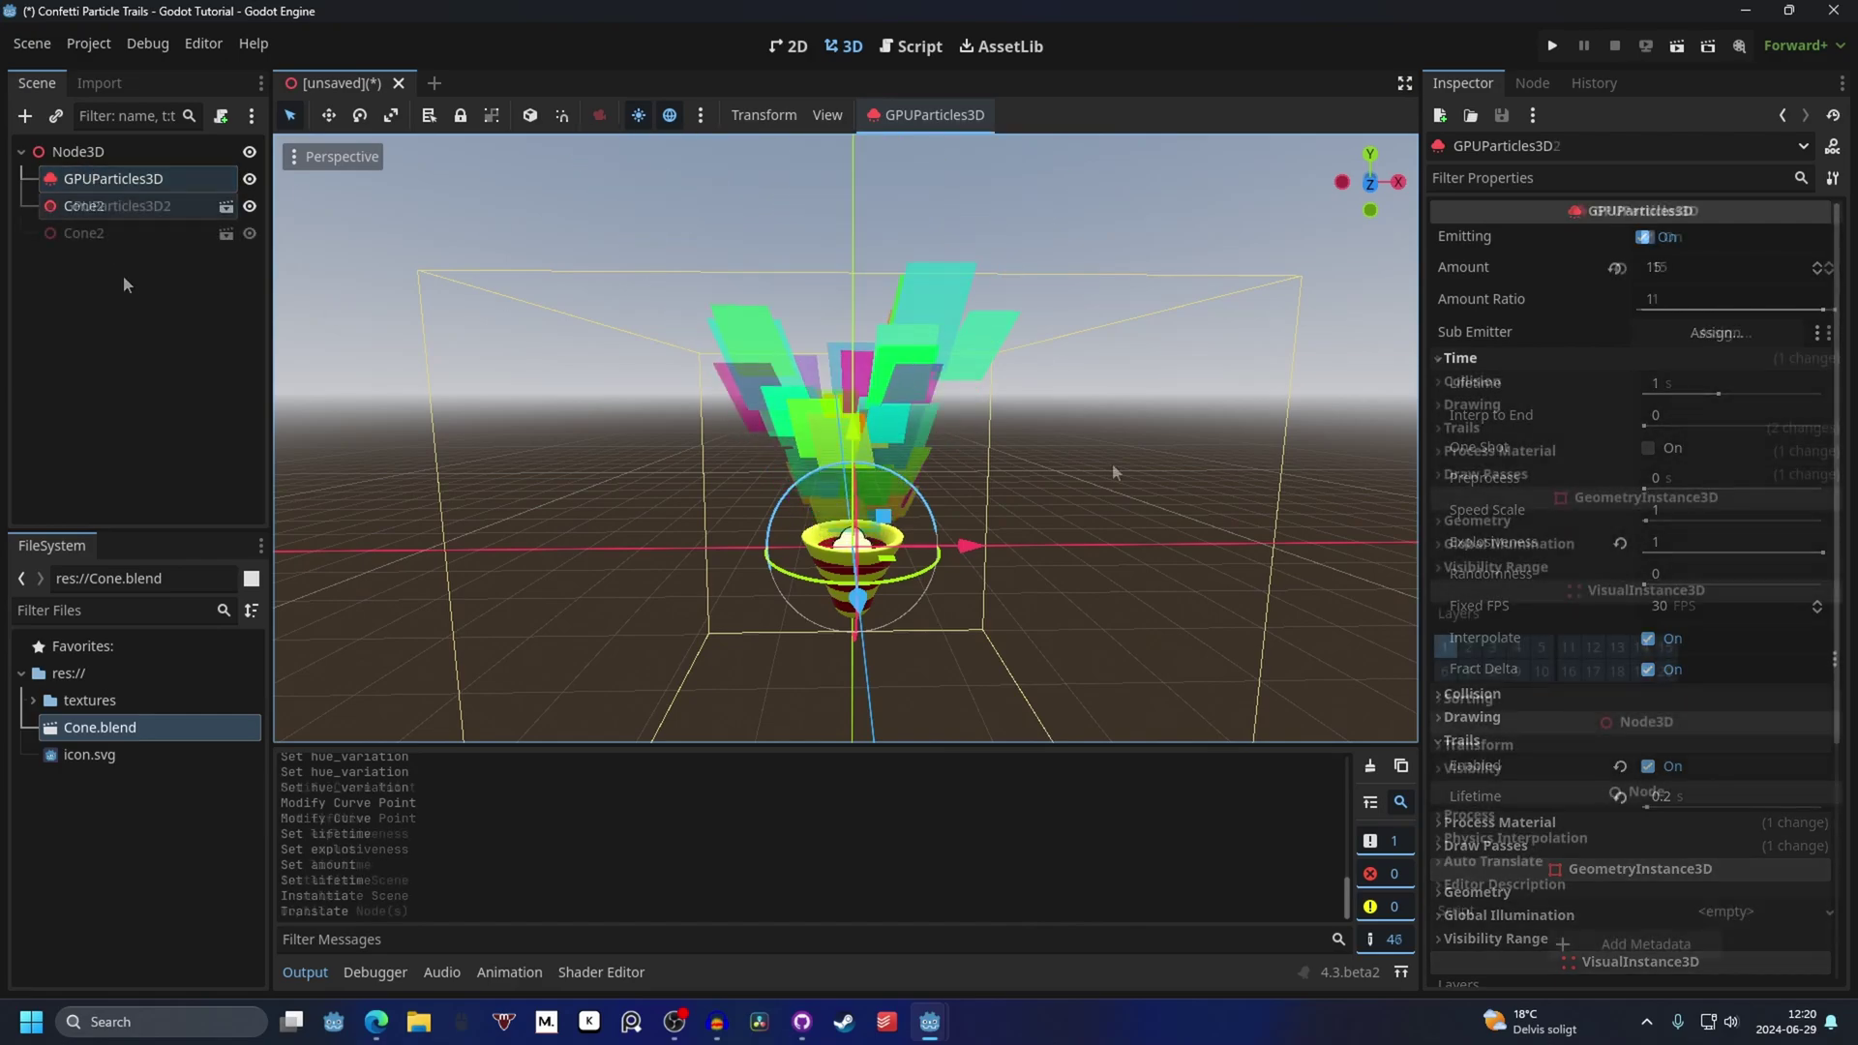
pyautogui.click(1510, 427)
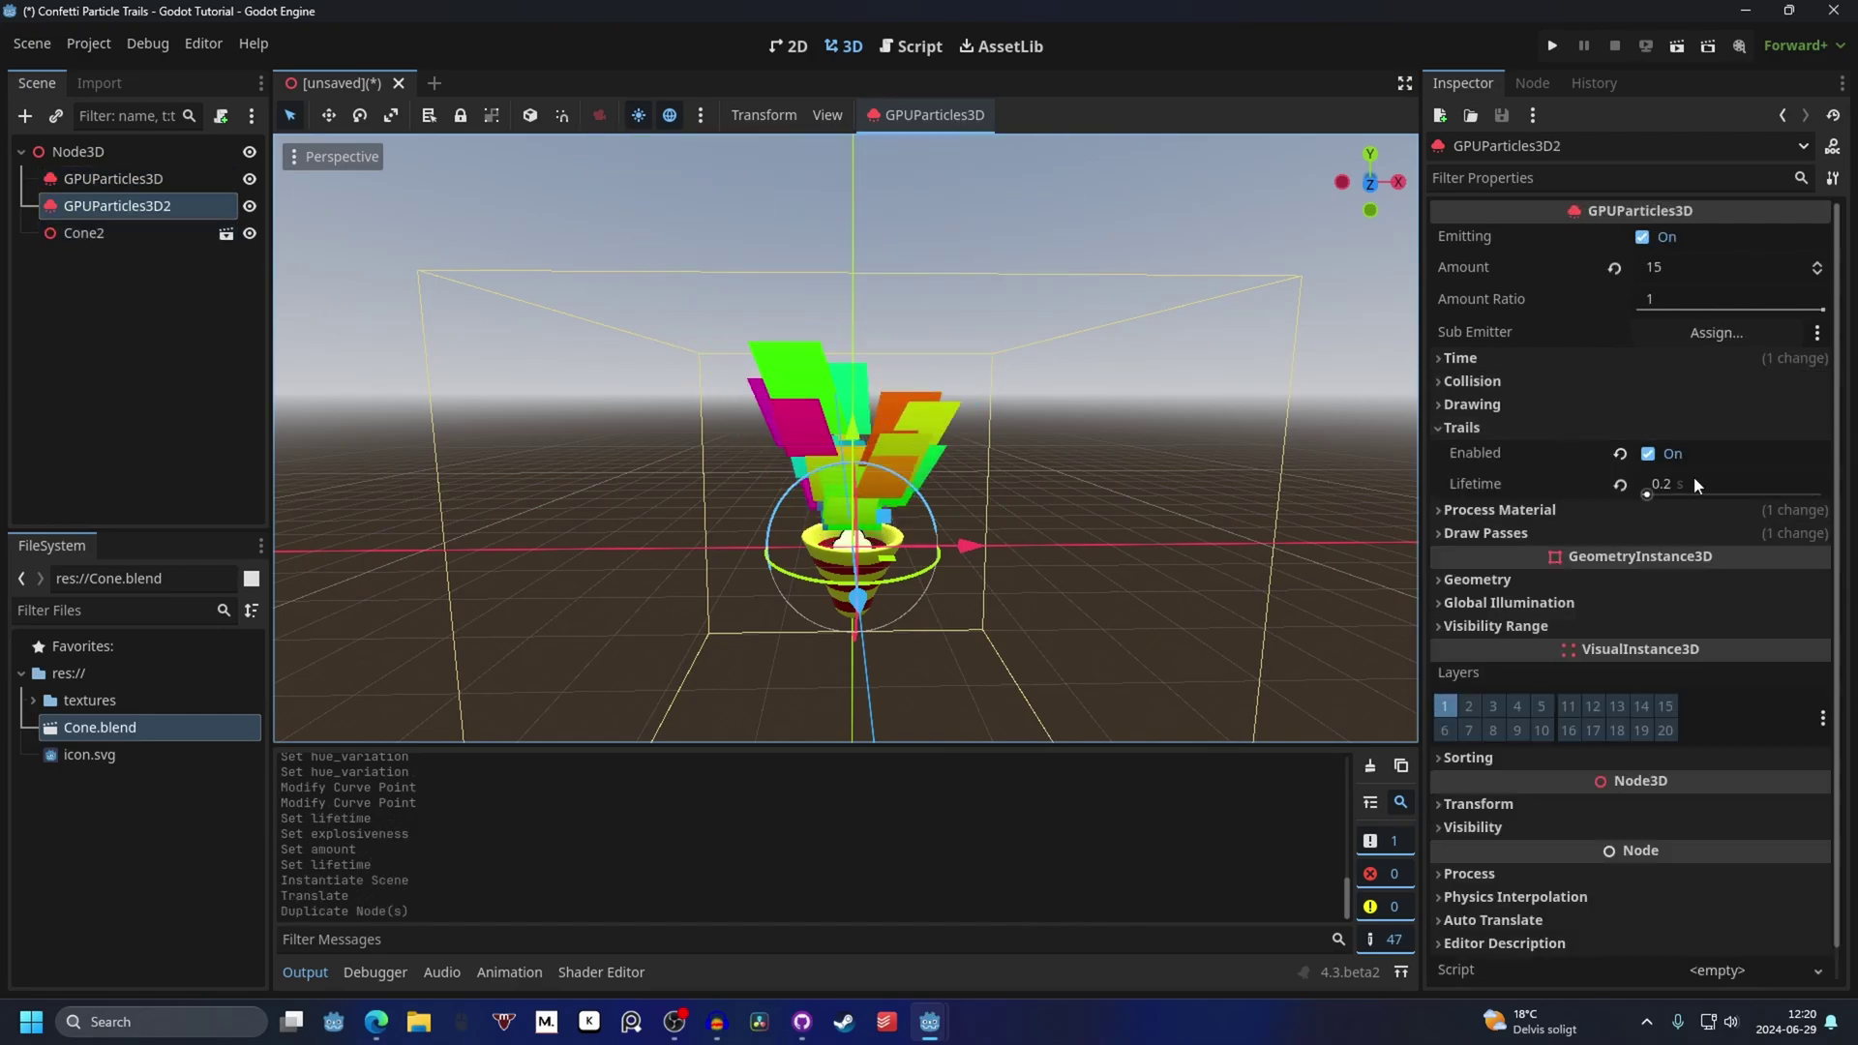
pyautogui.click(1696, 480)
pyautogui.write('0.5')
pyautogui.press('Return')
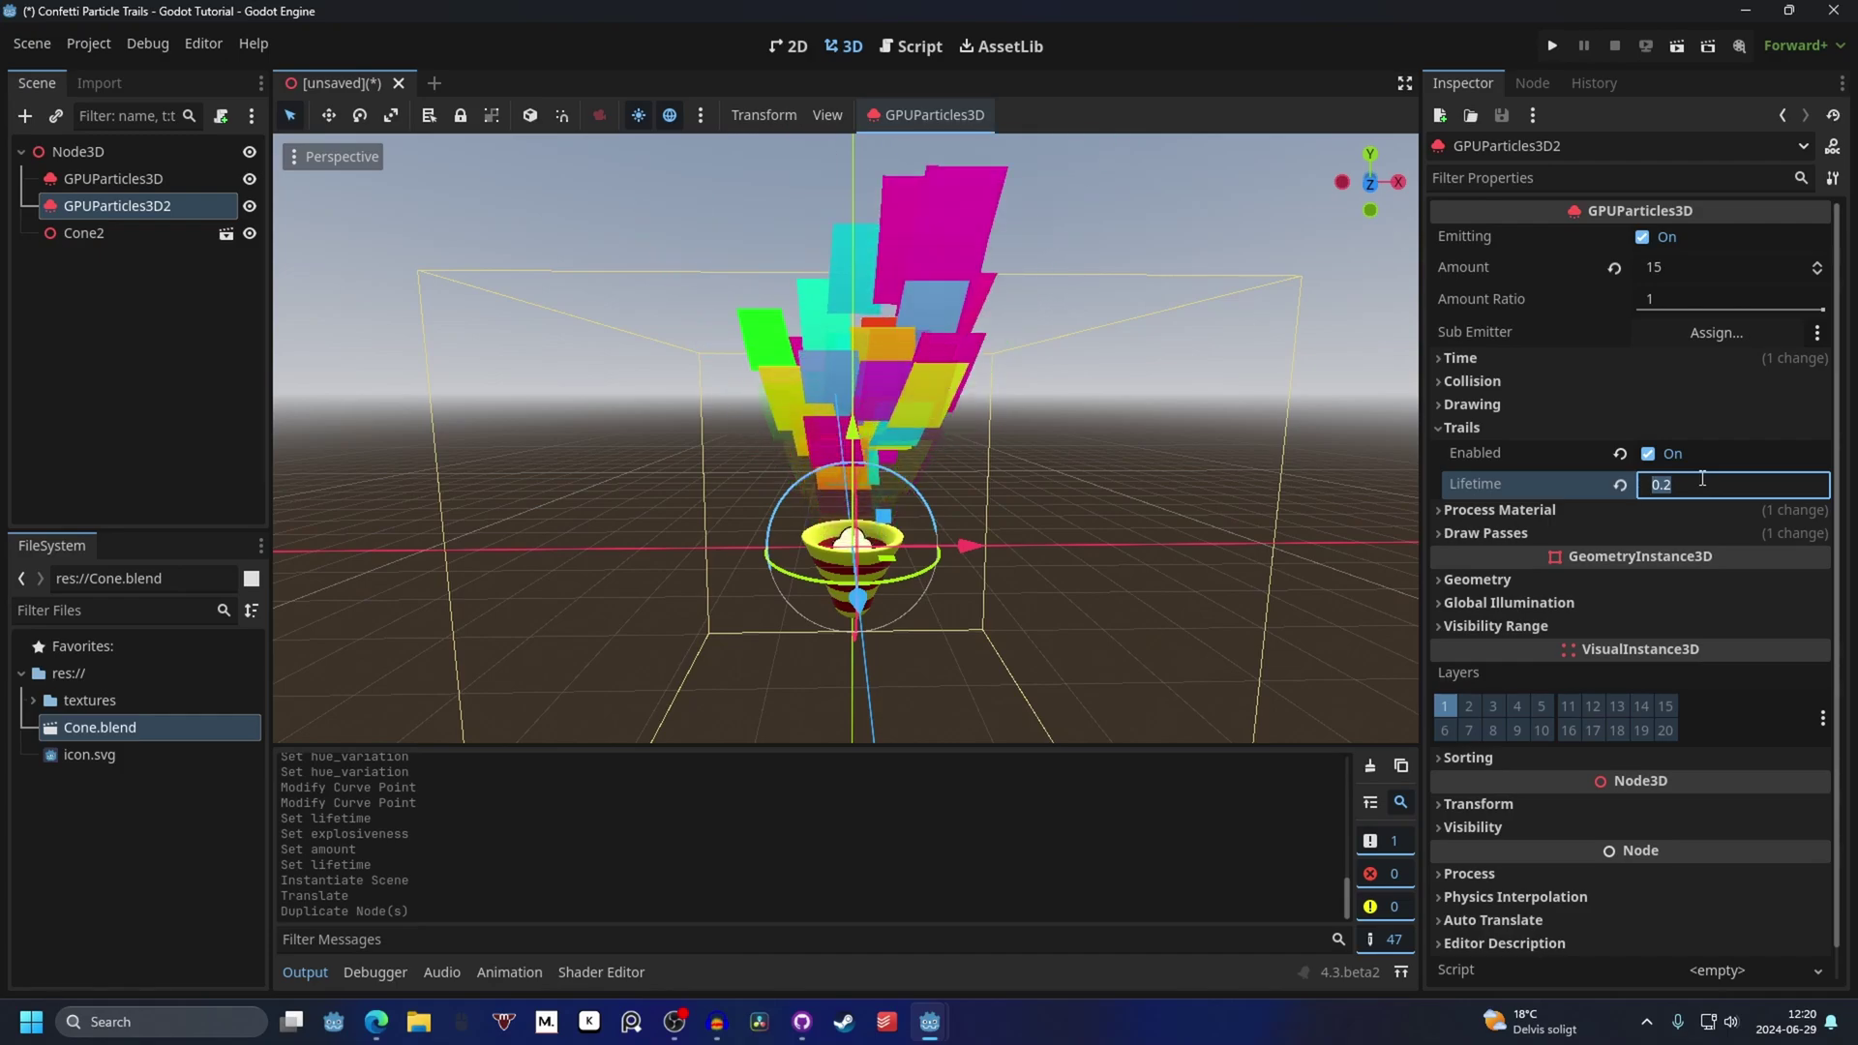
# Step: Set the duplicated emitter's particle amount to 3
pyautogui.click(1692, 261)
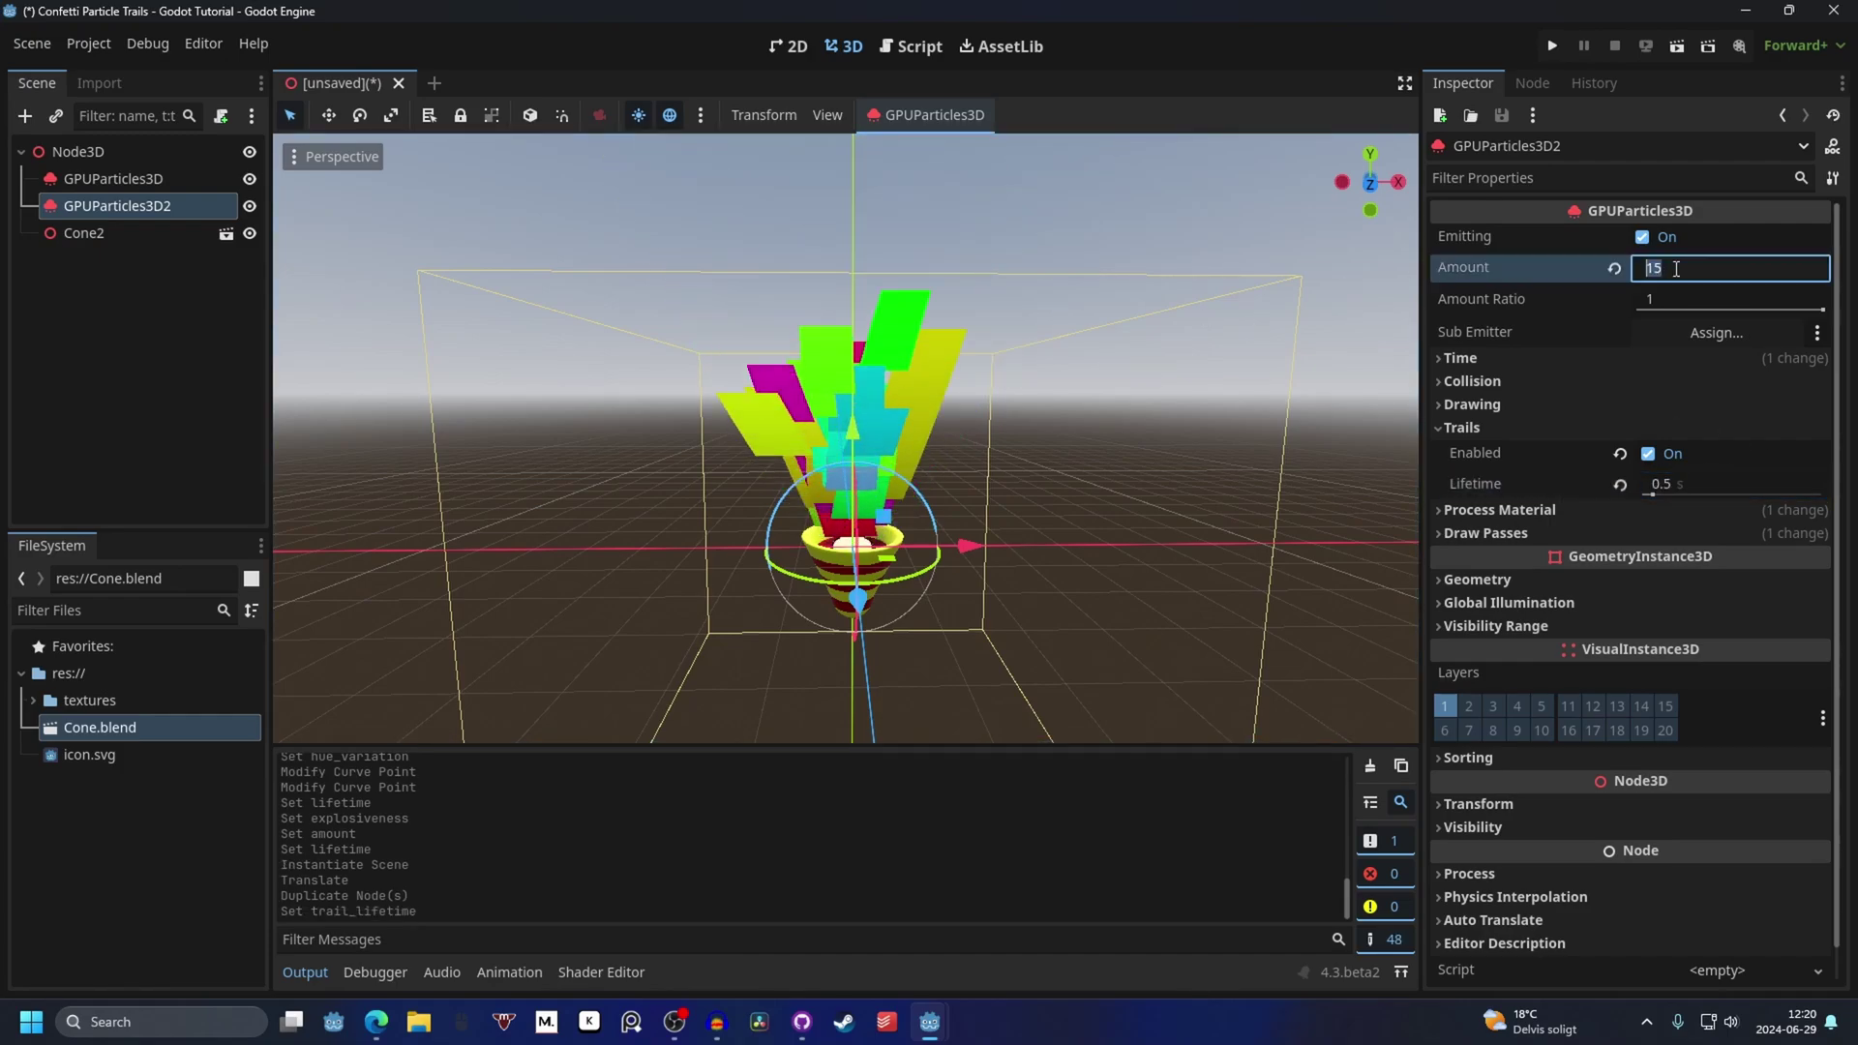
pyautogui.write('3')
pyautogui.scroll(-9, 933, 362)
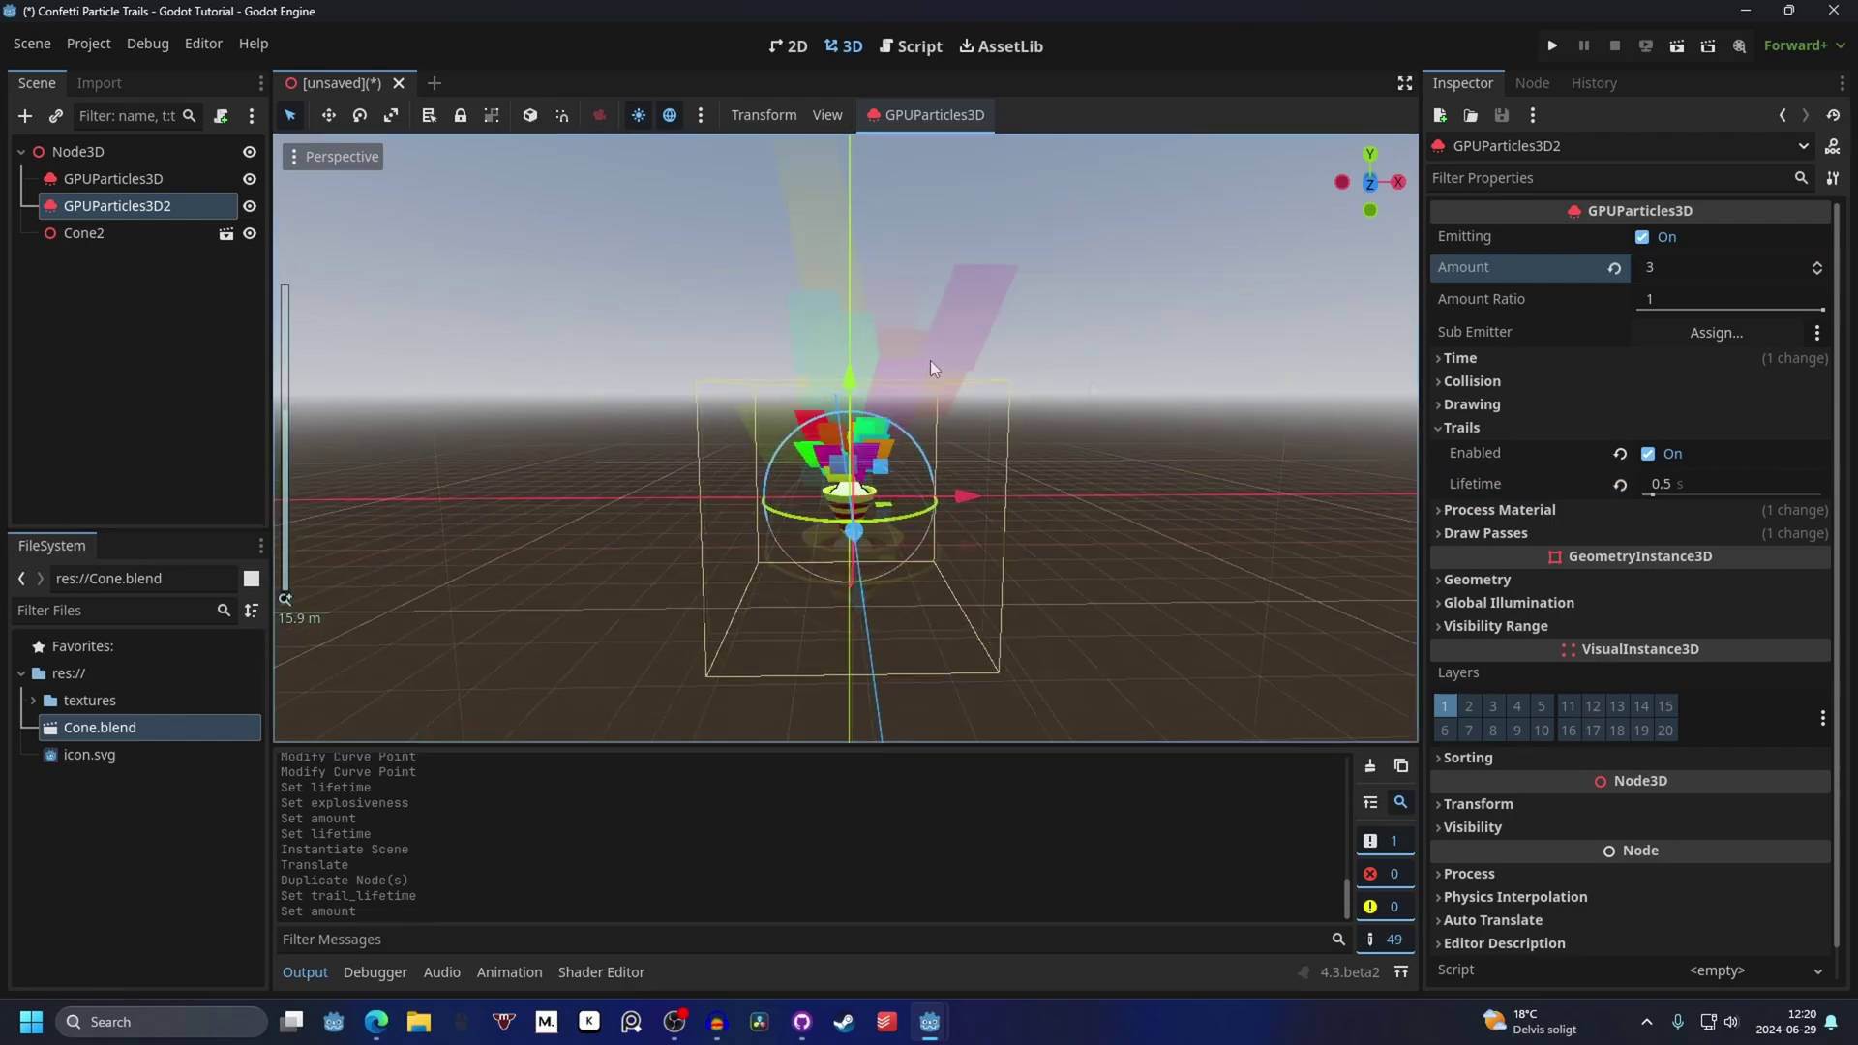